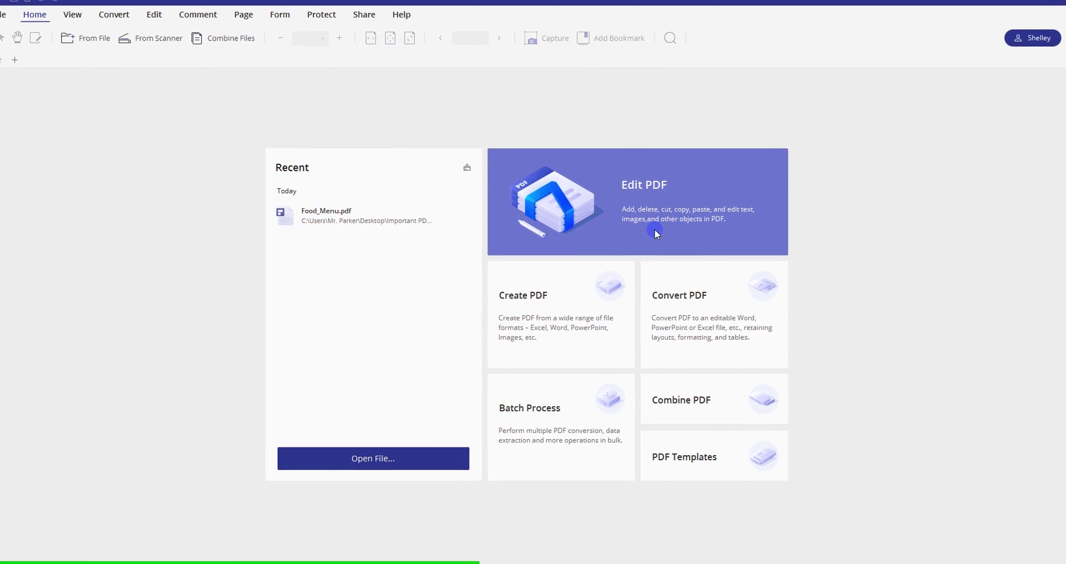
- Open the recent Food_Menu.pdf and add the lines "Add your own text or Design your PDFs from scratch" and "It's time to heal" below the logo
click(587, 302)
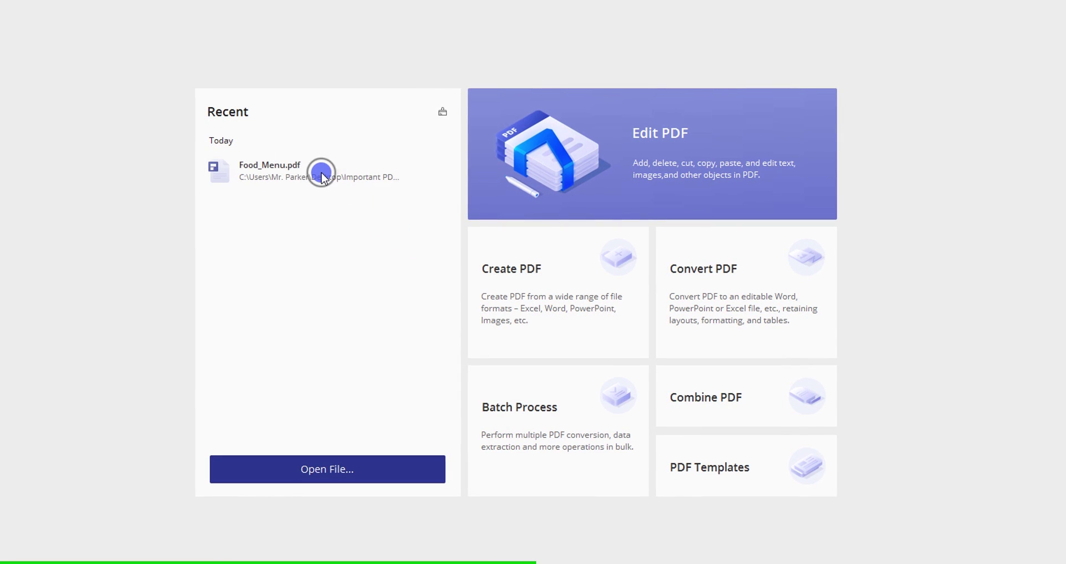
click(320, 173)
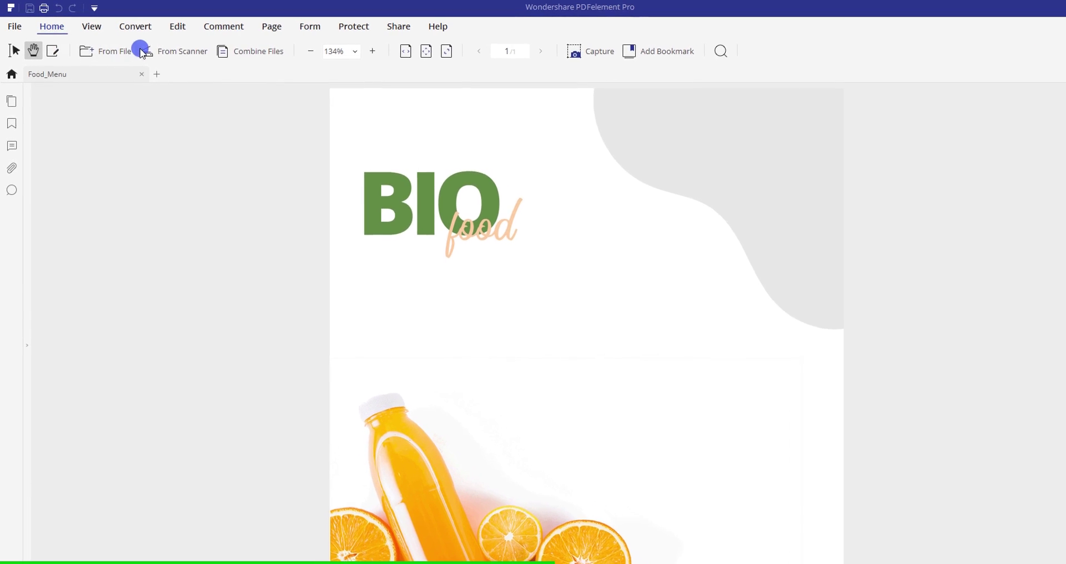
click(179, 27)
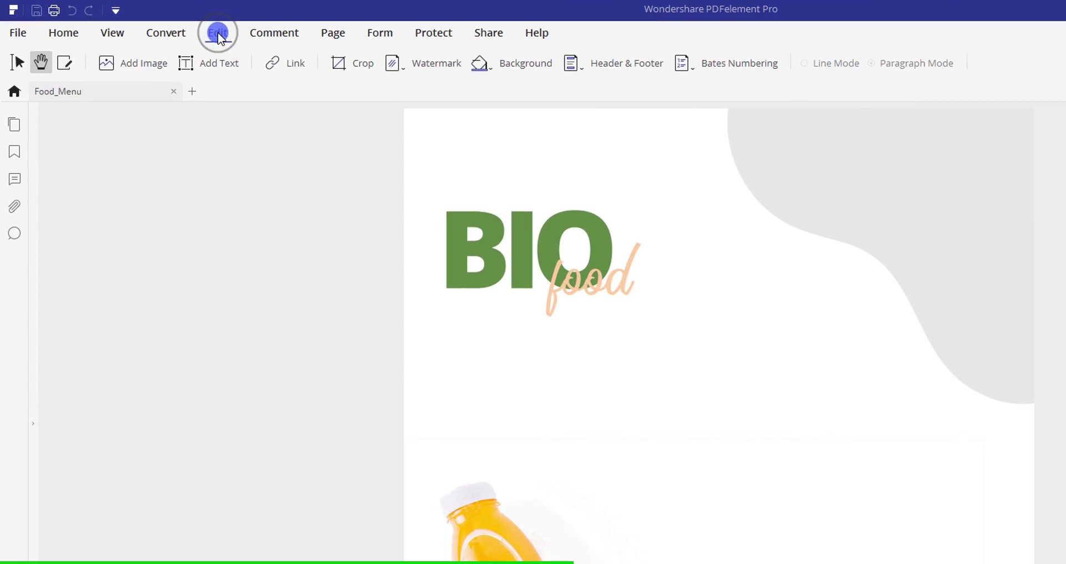
click(208, 63)
click(449, 327)
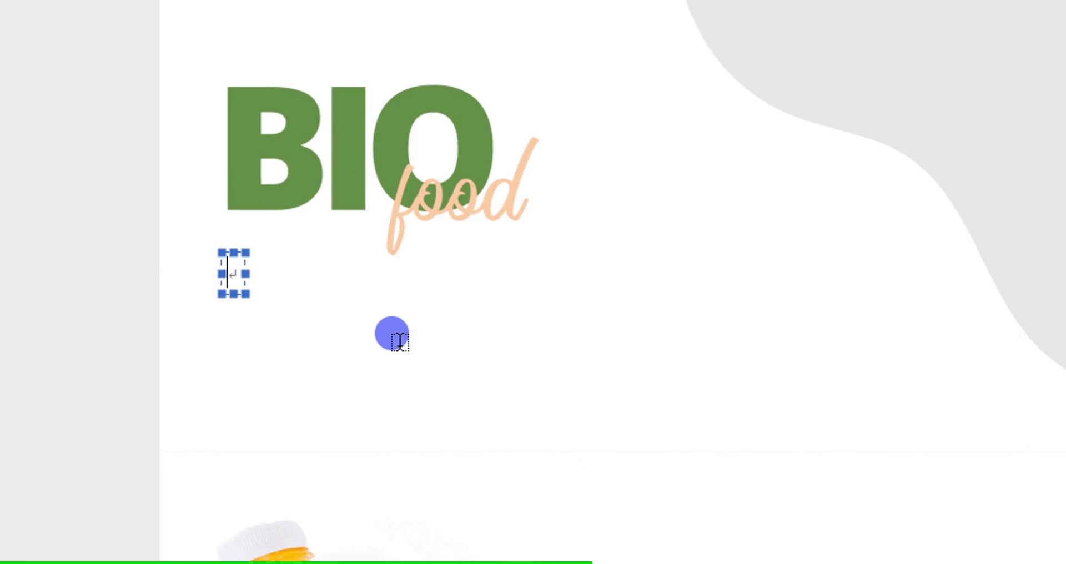
text(Add your own text or Design your PDFs from scratch)
key(Return)
text(It's time to heal)
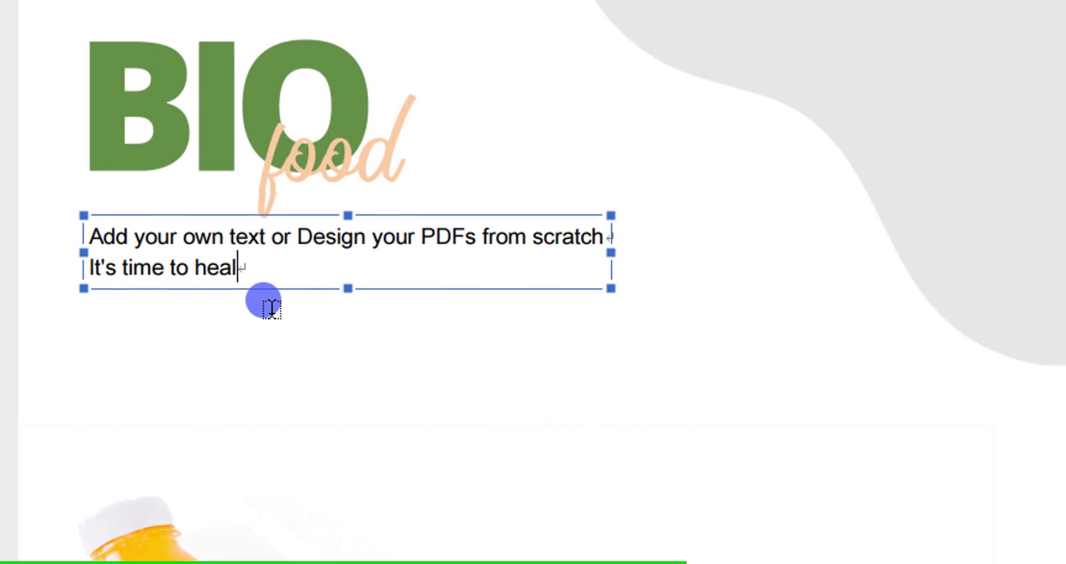
- Try the American Captain font on both lines of the added text
key(ctrl+a)
click(423, 187)
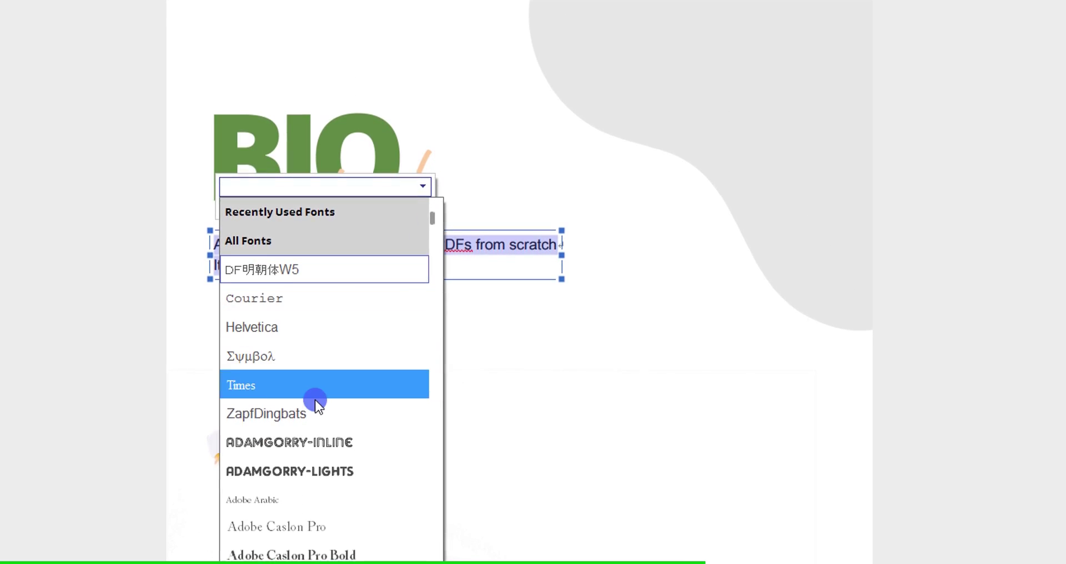
scroll(321, 394, down, 15)
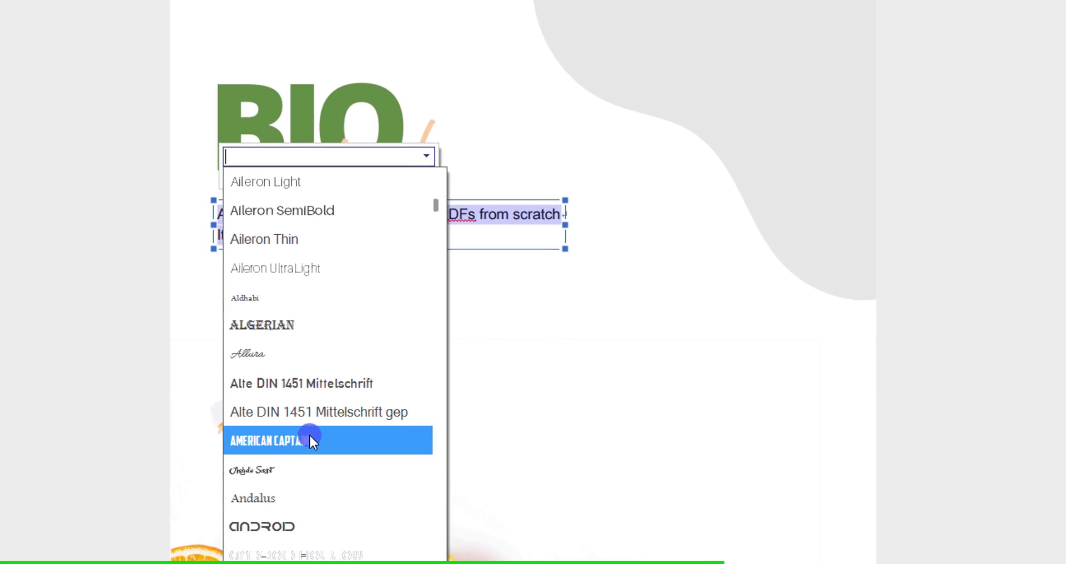
click(310, 438)
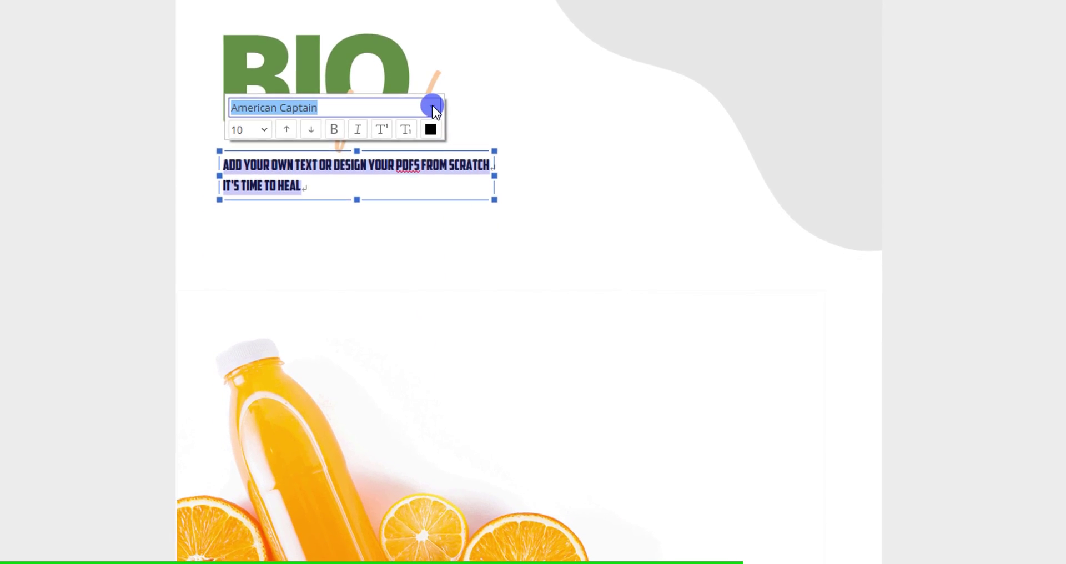
- Set the added text's font to Helvetica and its color to green
click(432, 109)
click(345, 235)
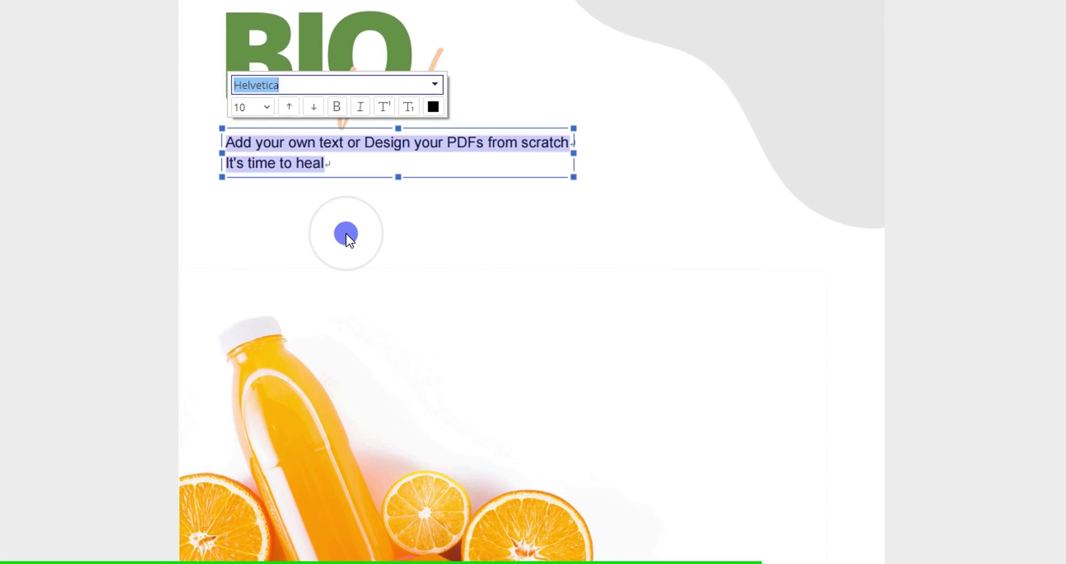
click(433, 106)
click(513, 196)
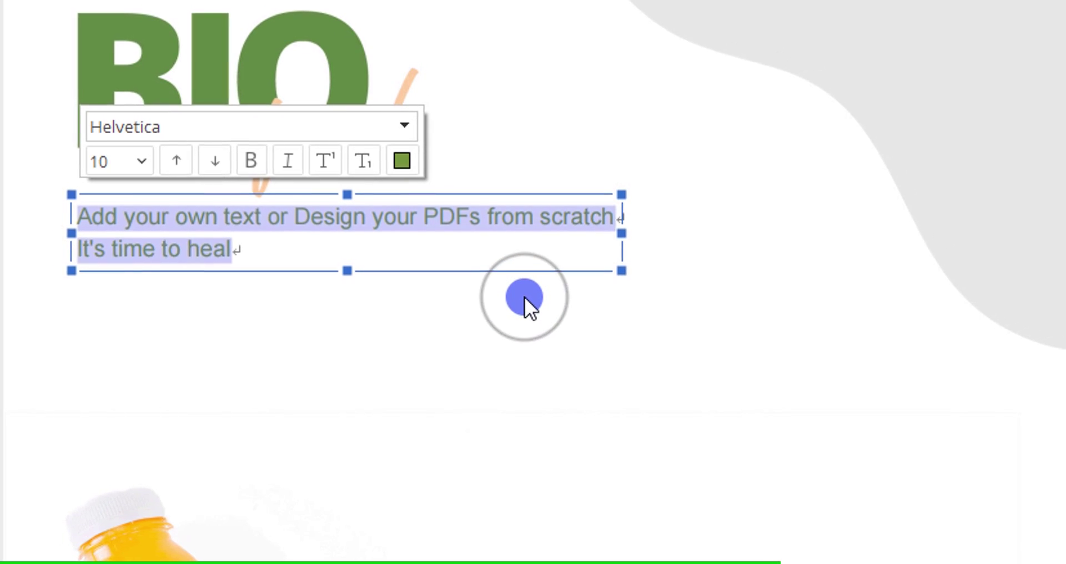
click(457, 274)
drag(538, 183, 407, 154)
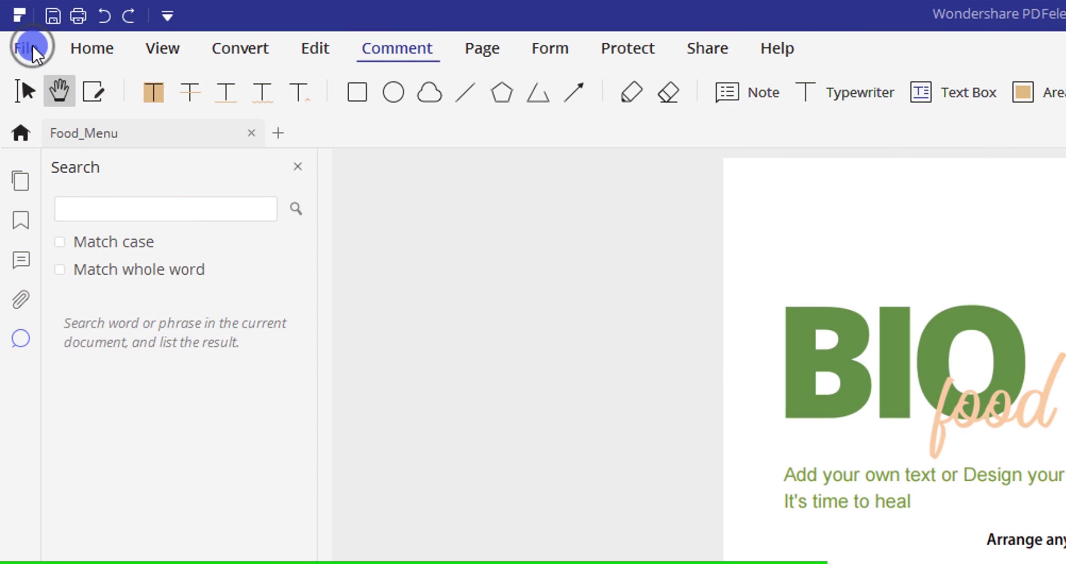
- Optimize the file size of Food_Menu.pdf using the Low quality level
click(28, 47)
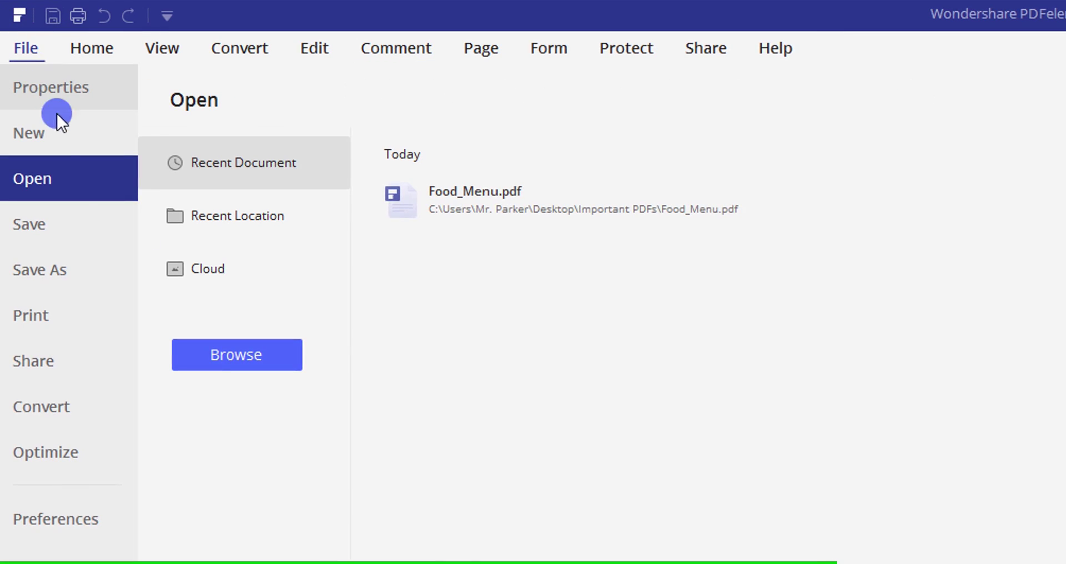
click(53, 406)
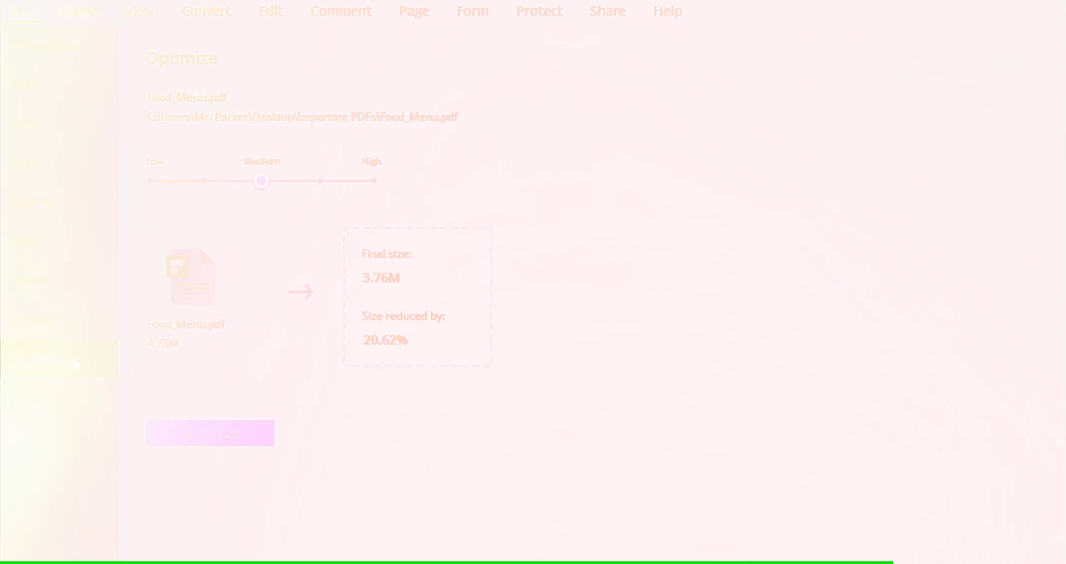
drag(261, 185, 166, 197)
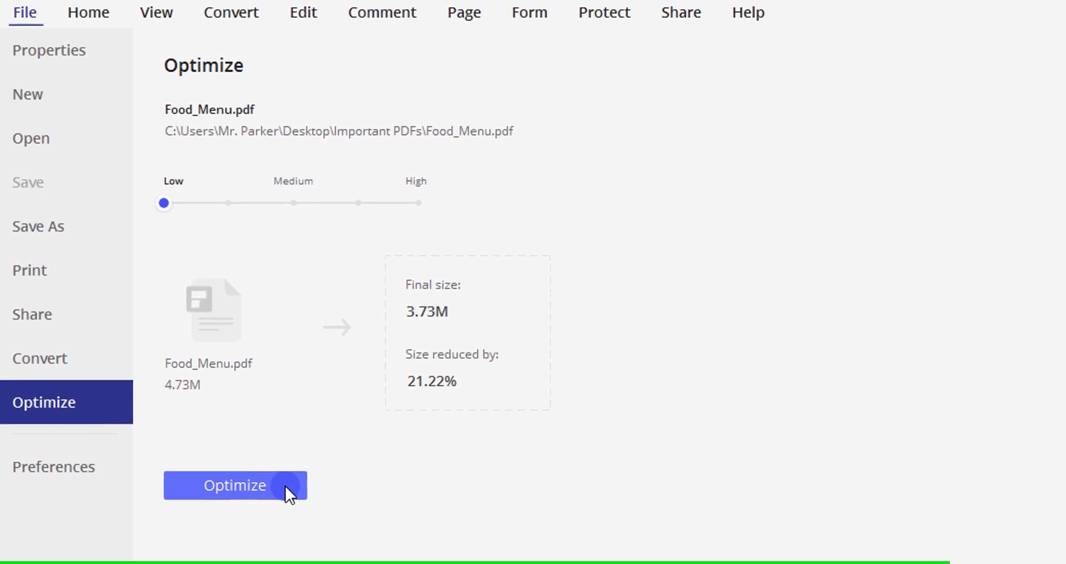
click(286, 487)
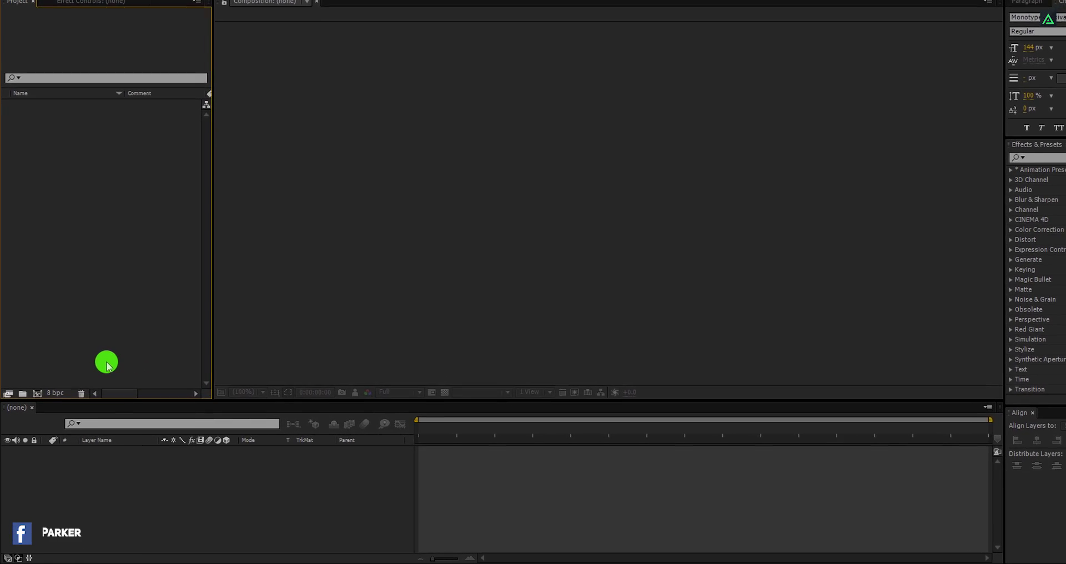
- In After Effects, create a composition named Tunnel_Logo_Intro at 1920 x 1080 px, 30 frames per second, with a duration of 0:00:10:00
click(44, 358)
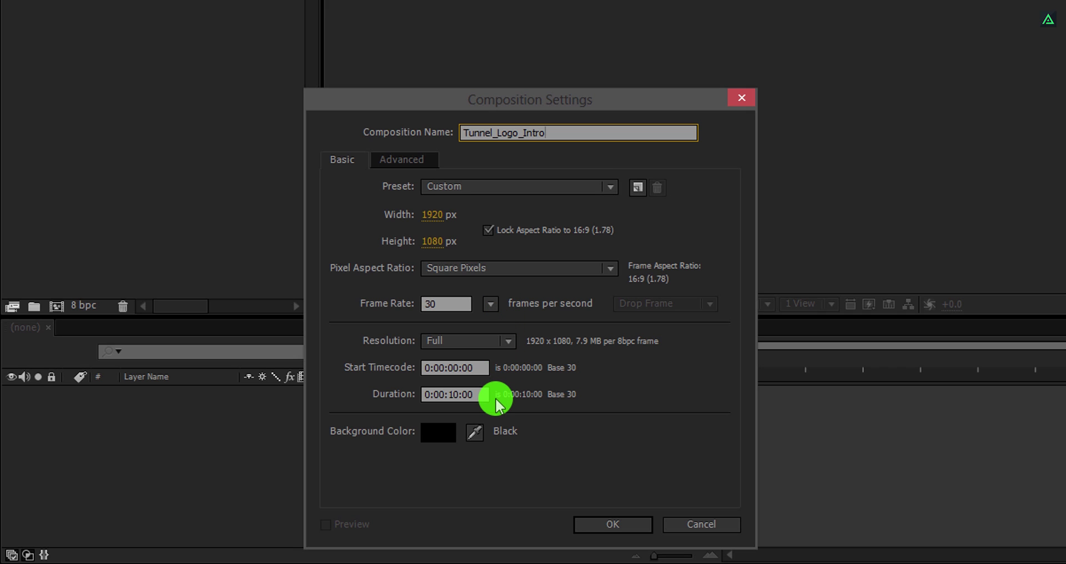
click(612, 525)
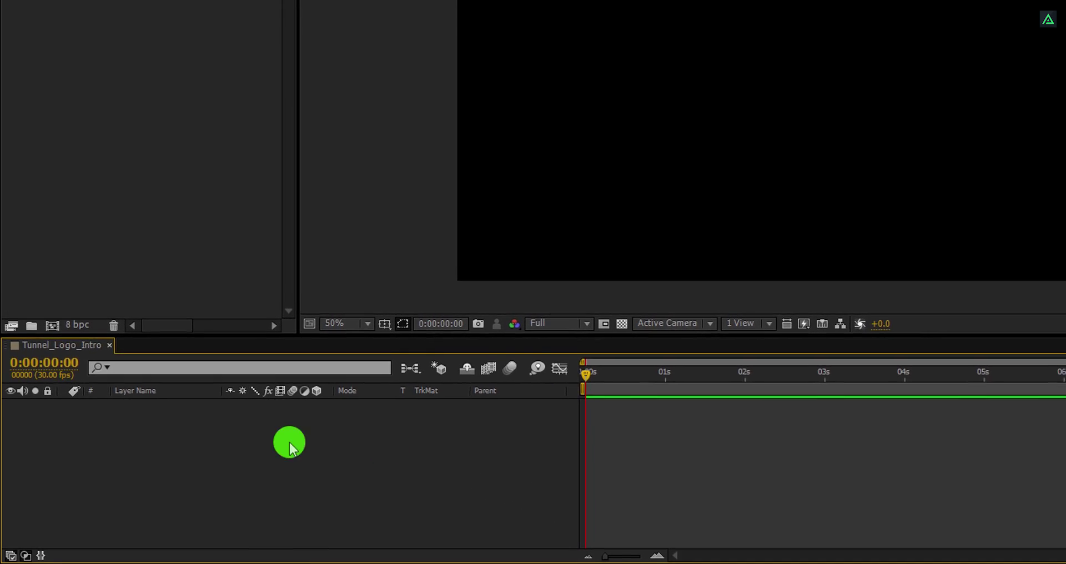
- Import Logo.png into the project and add it as a layer to the Tunnel_Logo_Intro timeline
drag(0, 457, 143, 87)
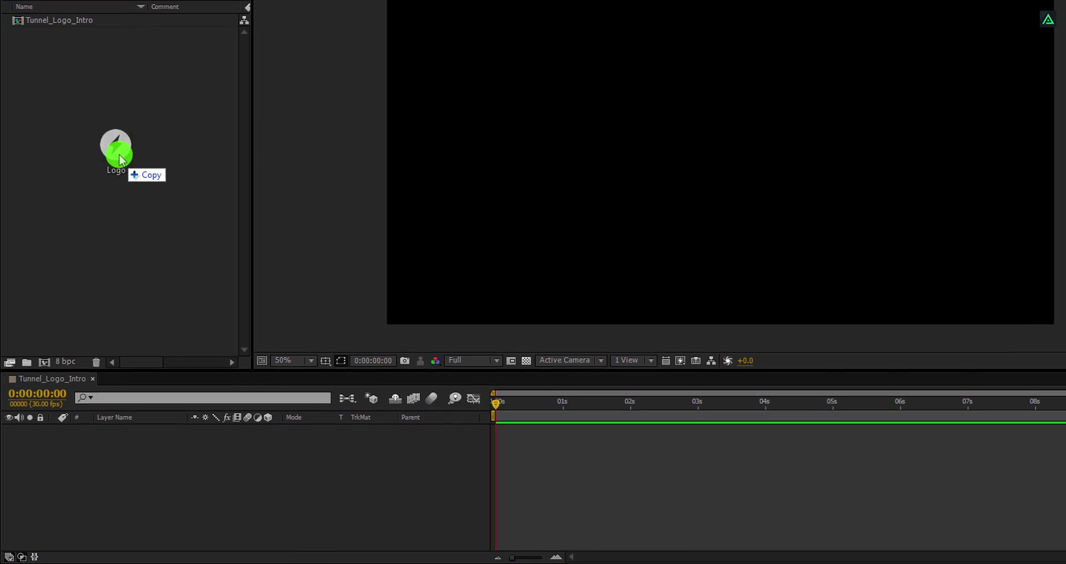
drag(119, 159, 120, 159)
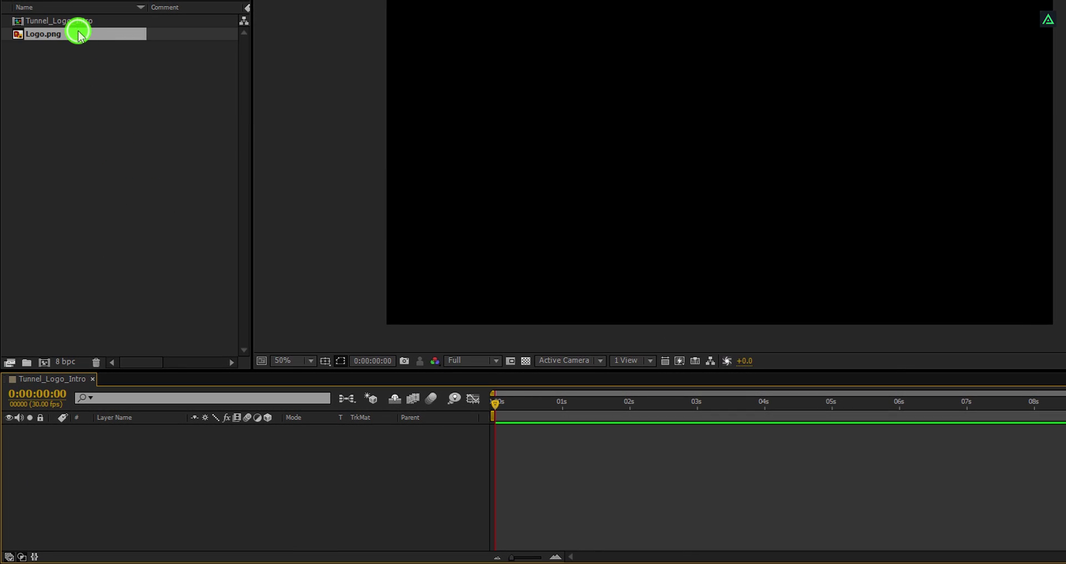
drag(156, 341, 154, 448)
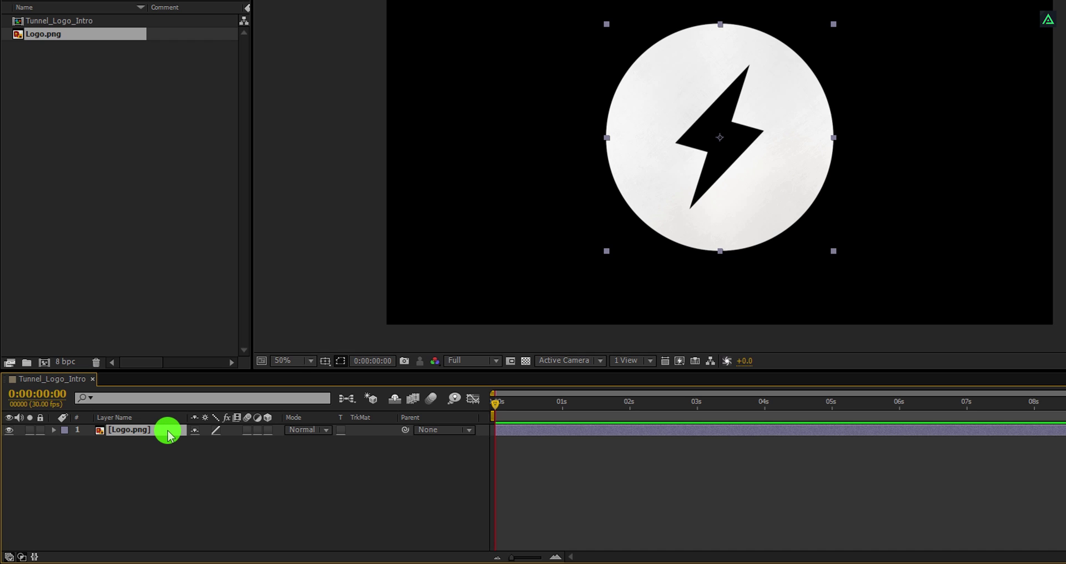
- Pre-compose the Logo.png layer as Logo_Comp, moving all attributes into the new composition
right_click(168, 436)
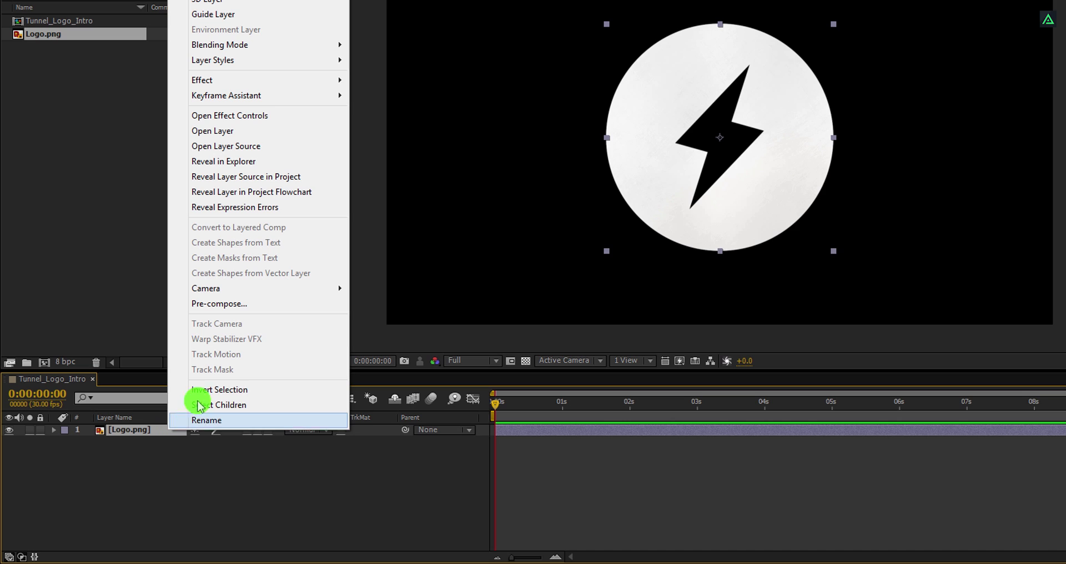
click(263, 309)
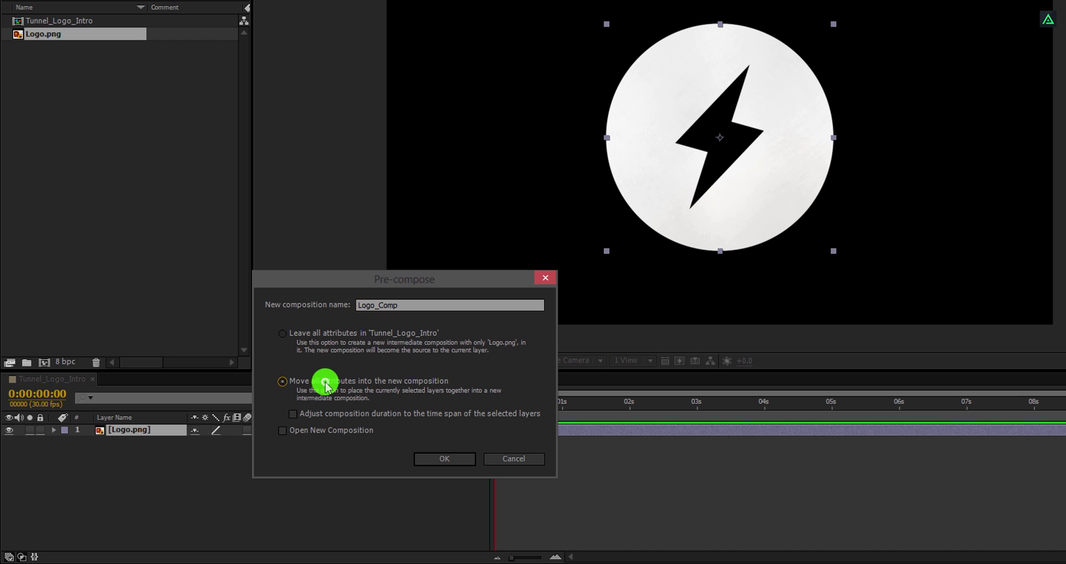
click(446, 458)
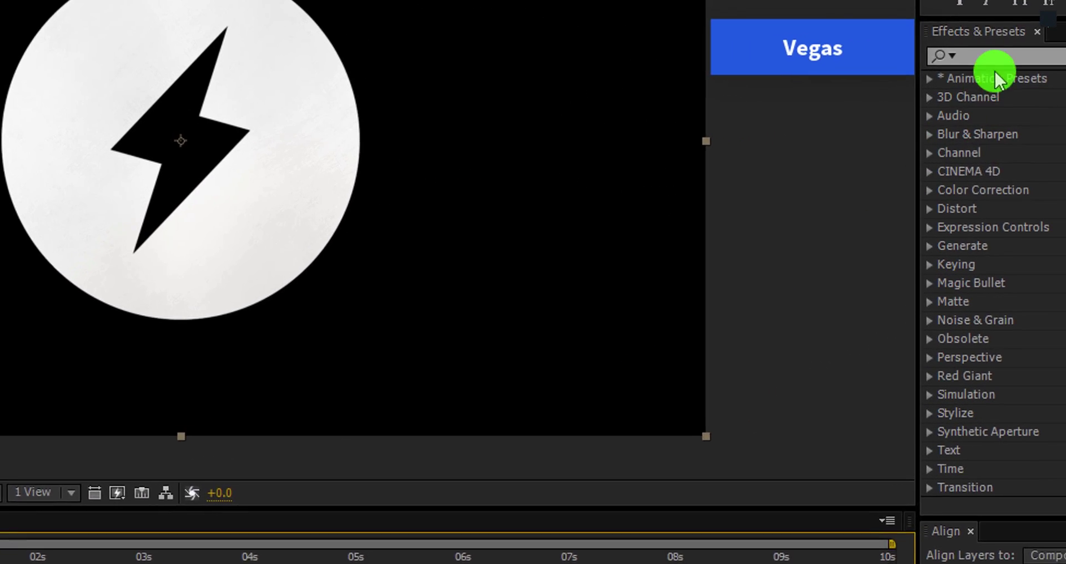
- Find the Vegas effect and apply it to the Logo_Comp layer
click(1058, 64)
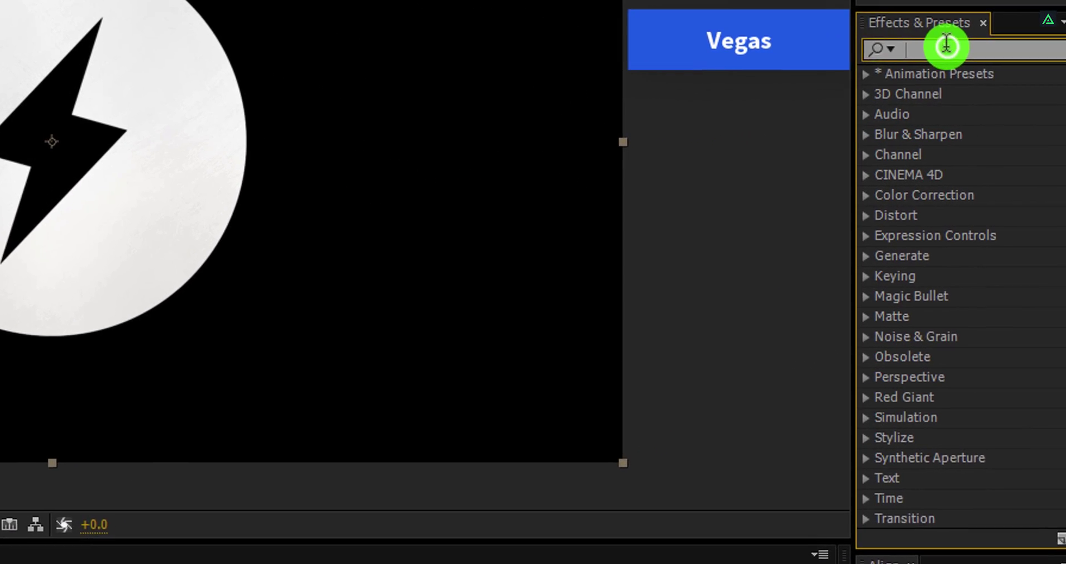
text(vegas)
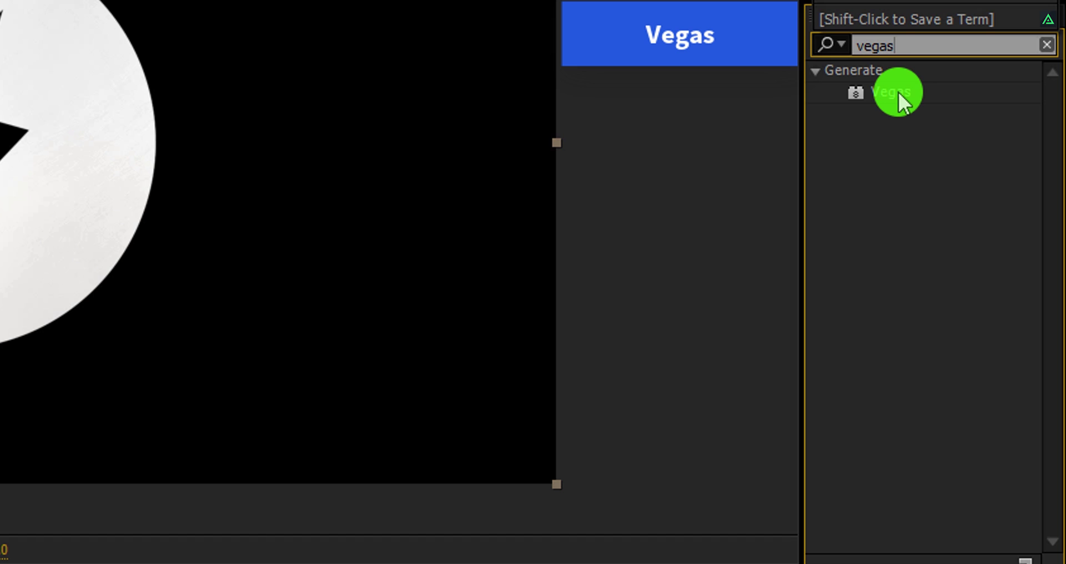
drag(898, 92, 315, 114)
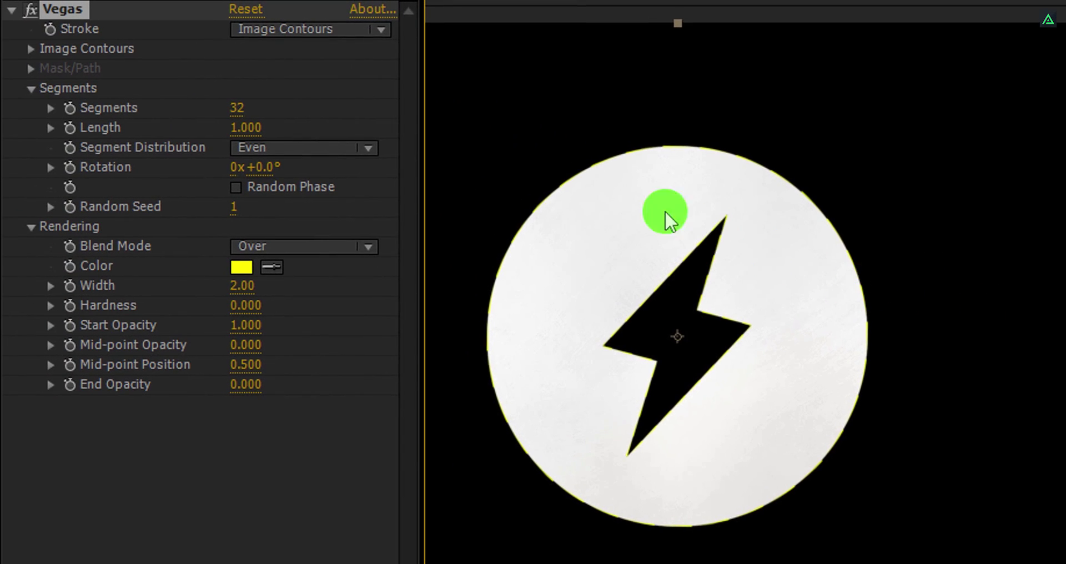
- Set the Vegas effect's Segments to 1 and its Blend Mode to Transparent
click(286, 142)
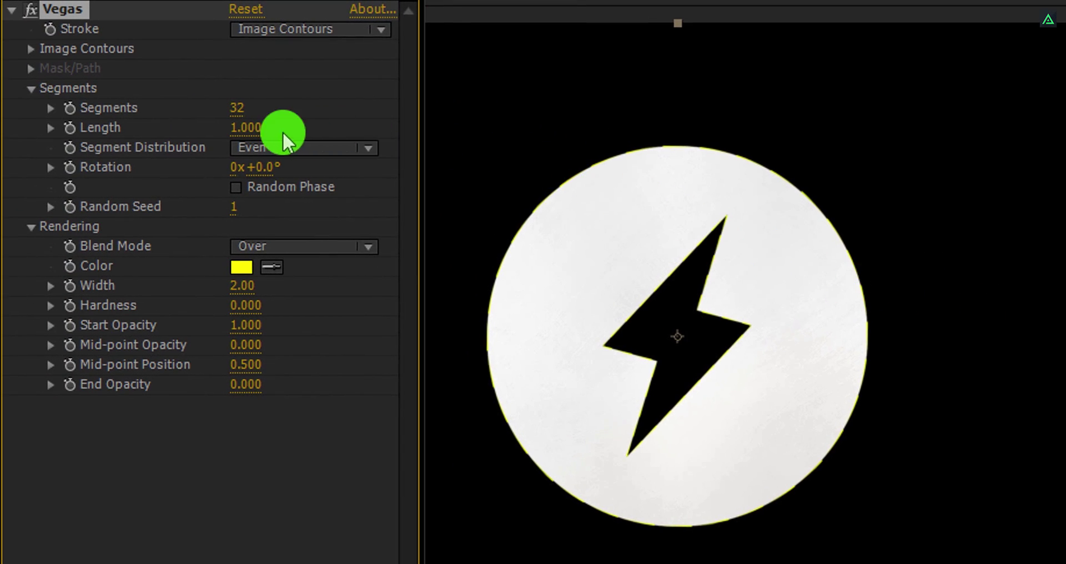
click(240, 109)
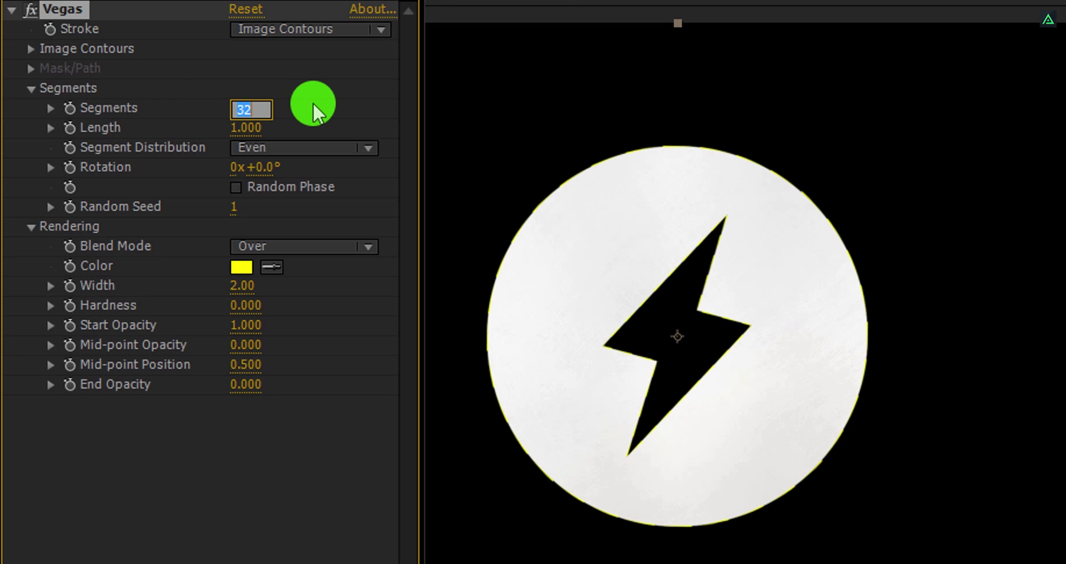
click(298, 246)
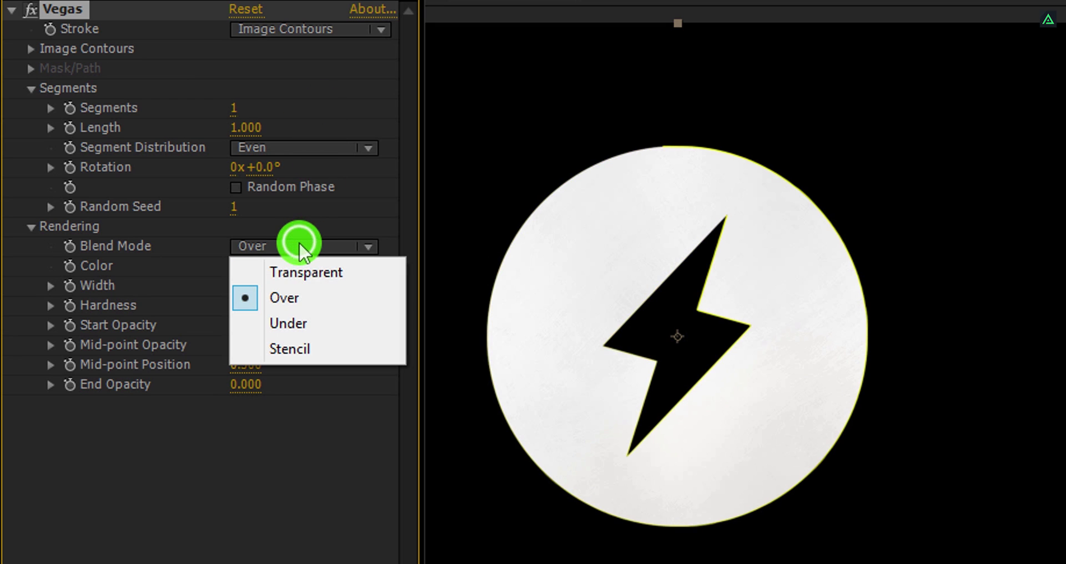
click(308, 272)
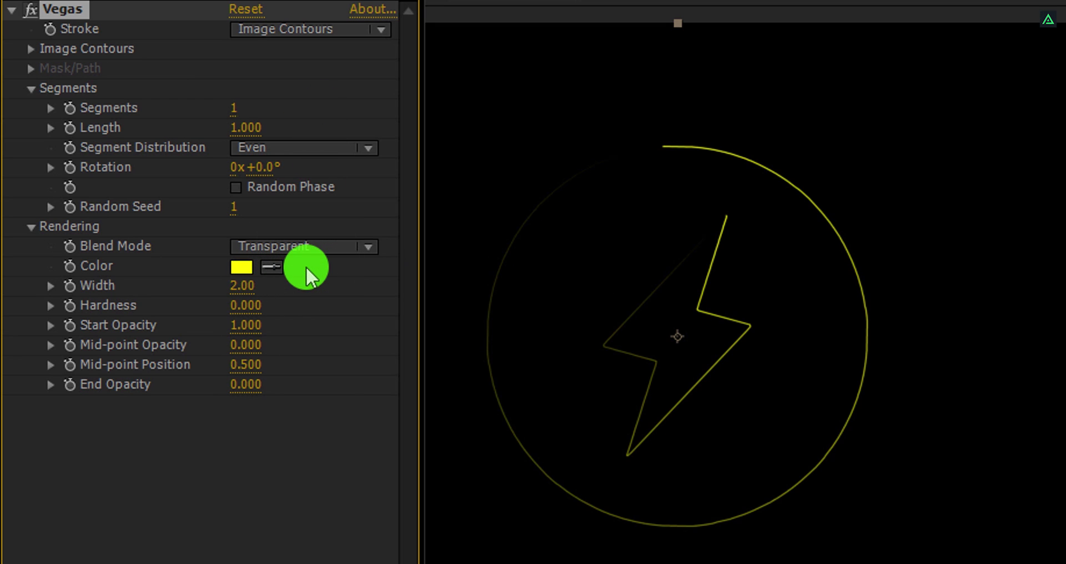
- Set the Vegas stroke color to white (FFFFFF) and its width to 5
click(244, 267)
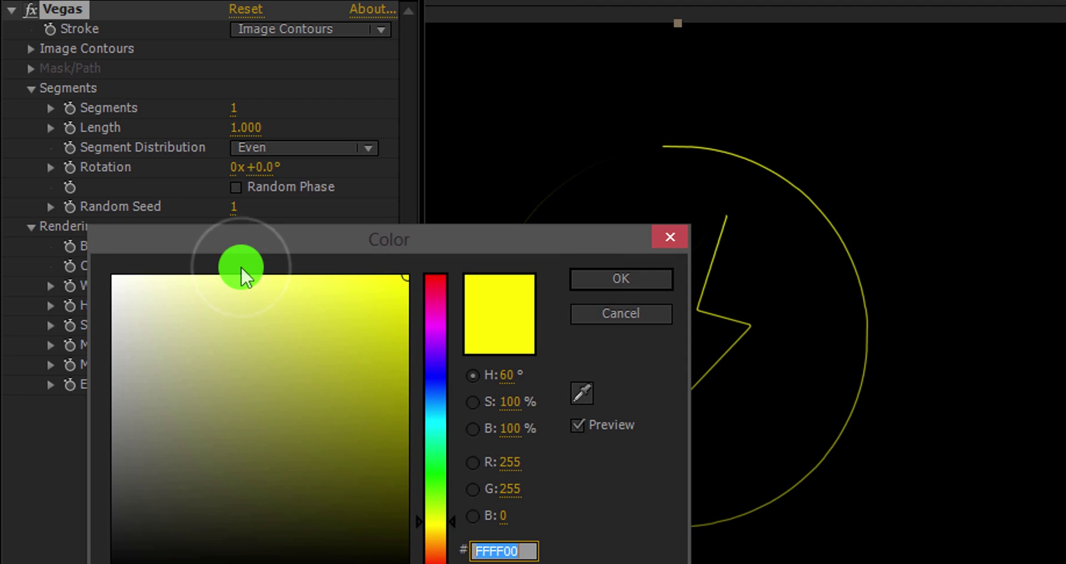
drag(183, 298, 87, 248)
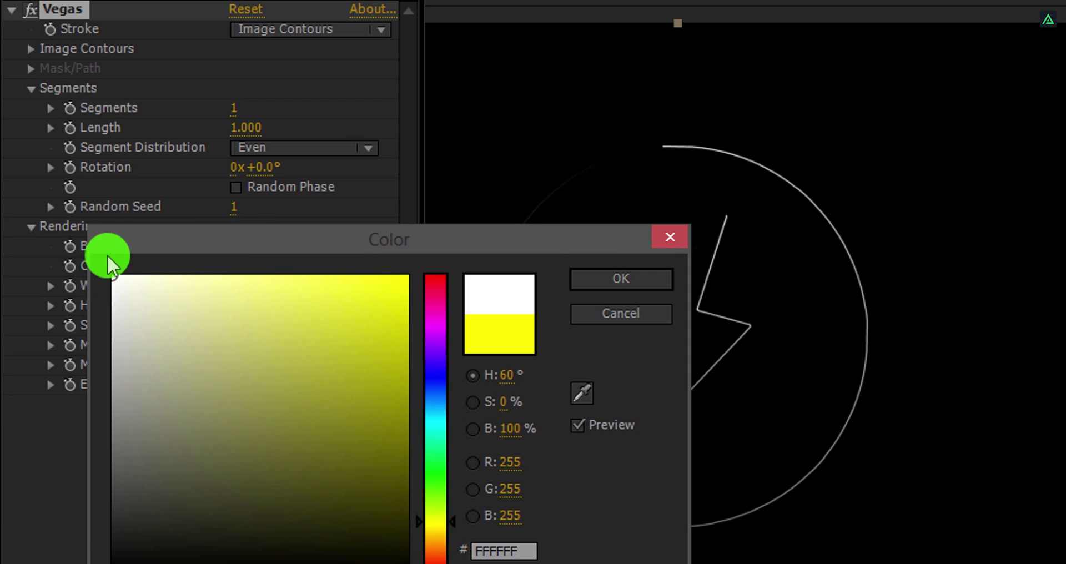
click(594, 290)
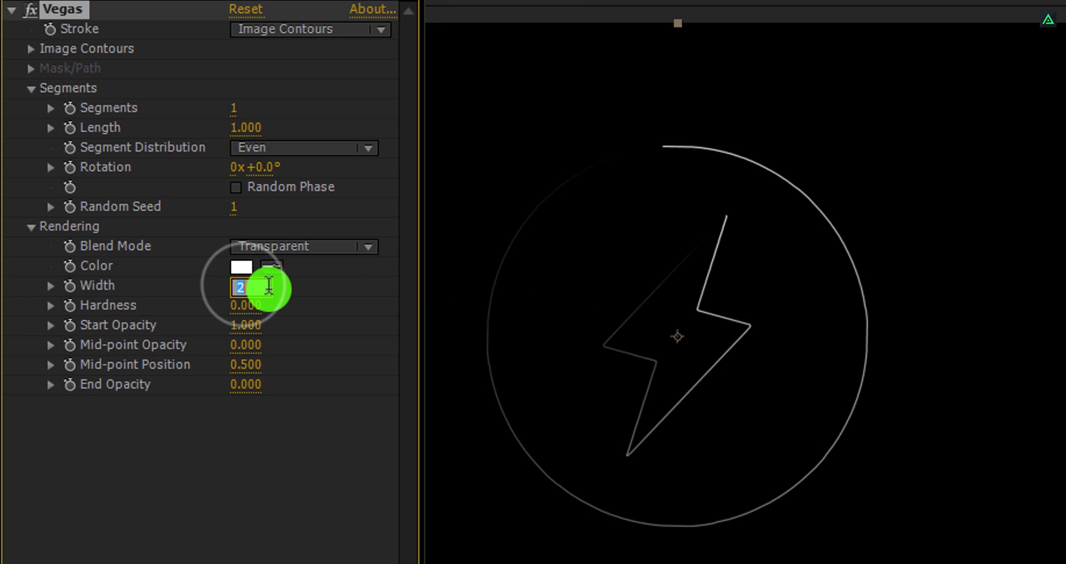
text(5)
key(Return)
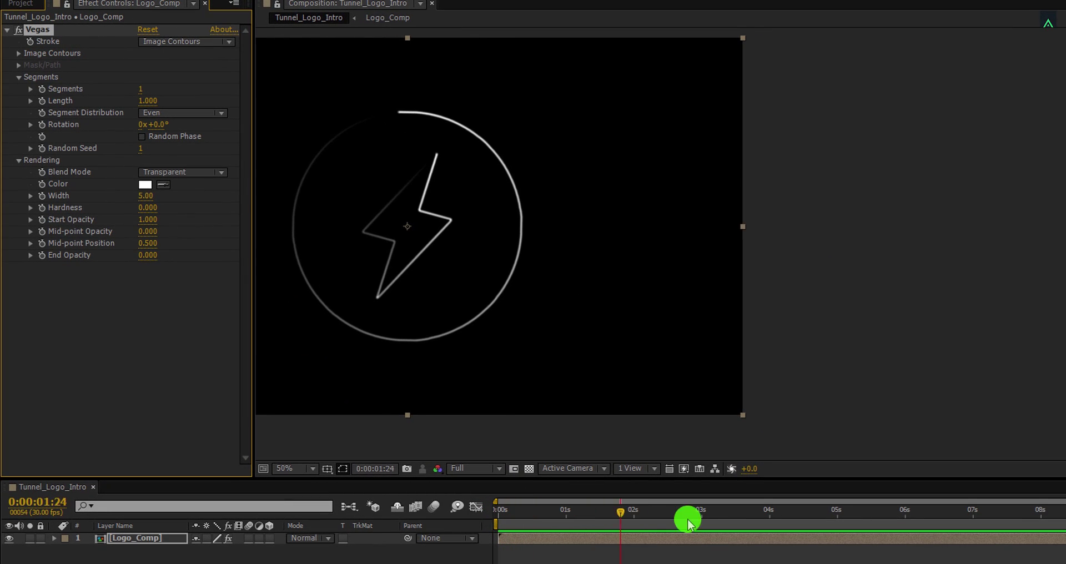
- At 7 seconds, add keyframes for the Vegas effect's Length and Rotation, and turn on Random Phase
click(976, 517)
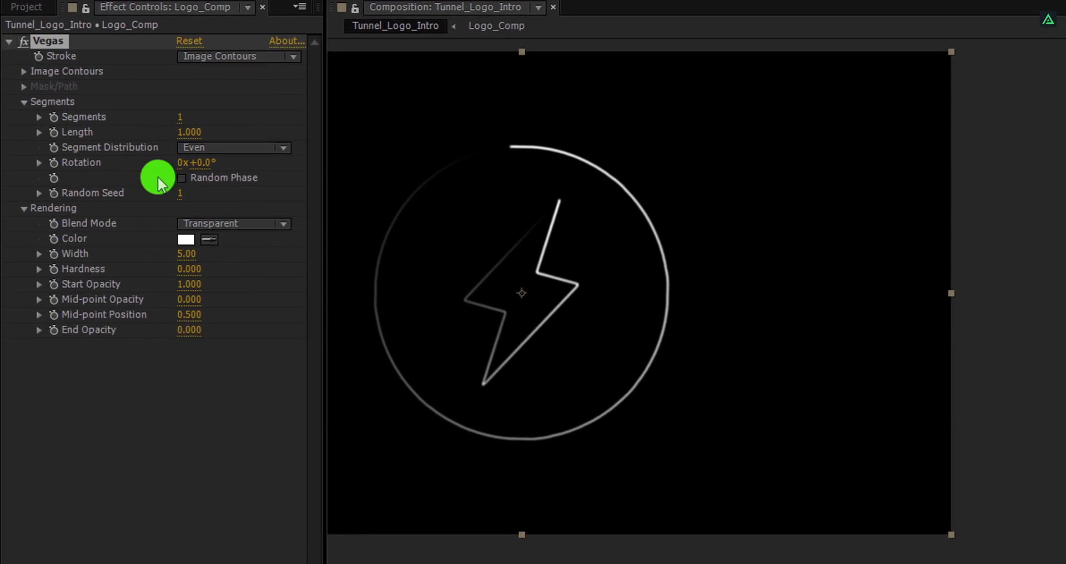
click(39, 101)
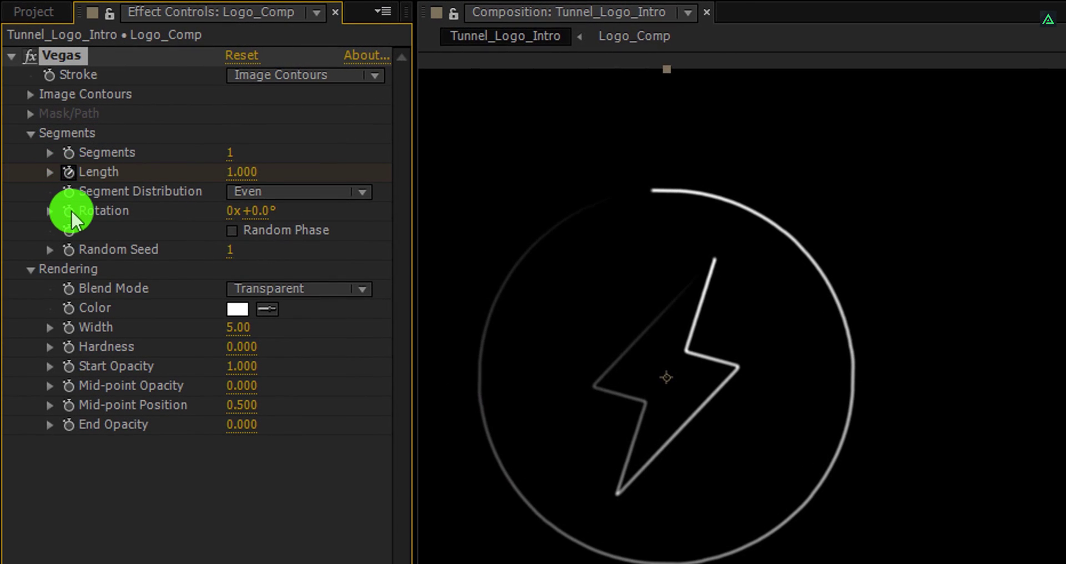
click(69, 211)
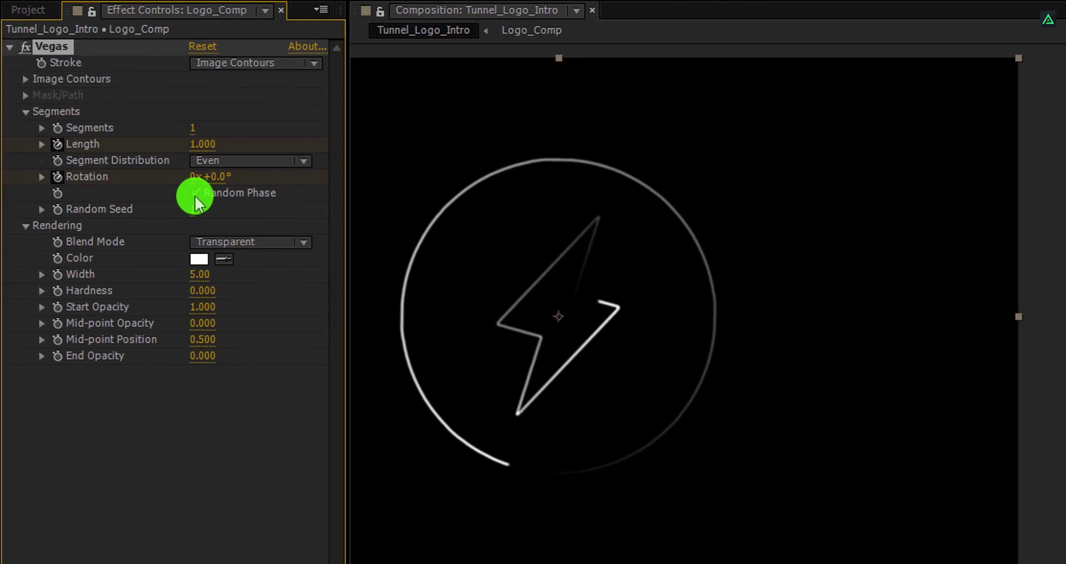
- At the start of the timeline, keyframe the Vegas Length at 0 and its Rotation at 90°
click(511, 522)
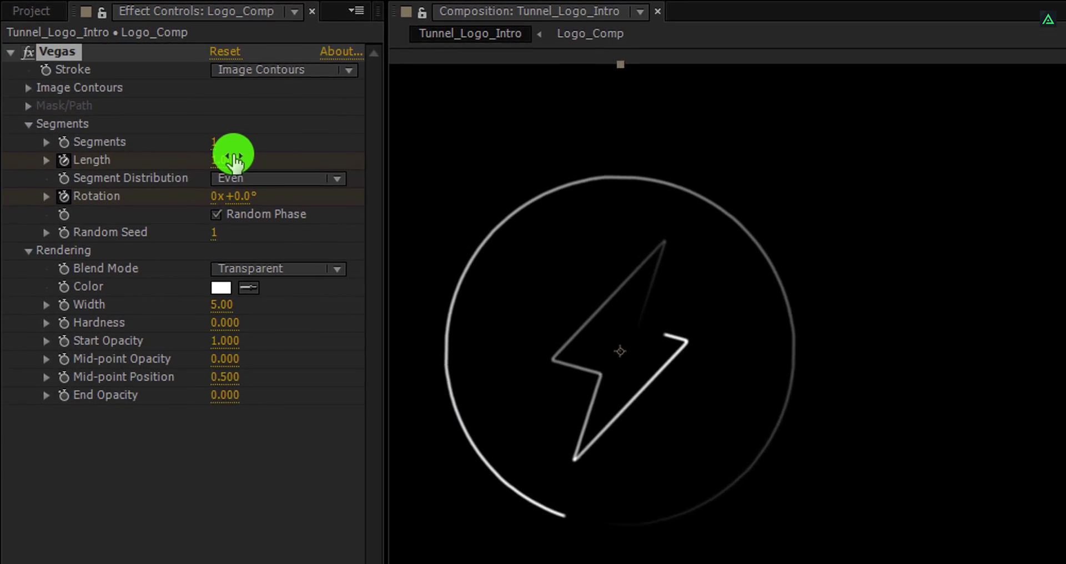
click(236, 160)
text(0)
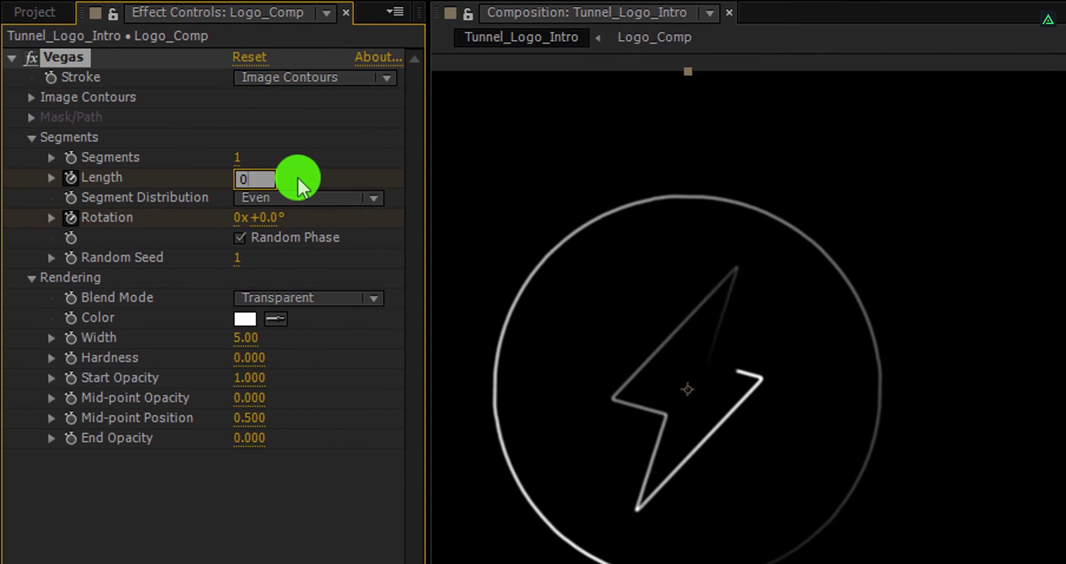
key(Return)
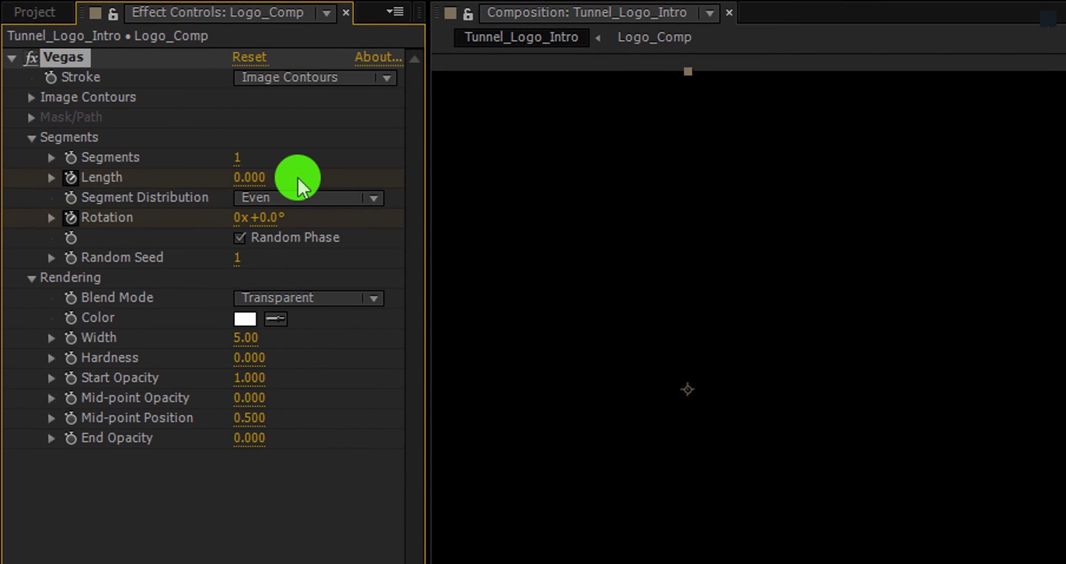
click(271, 219)
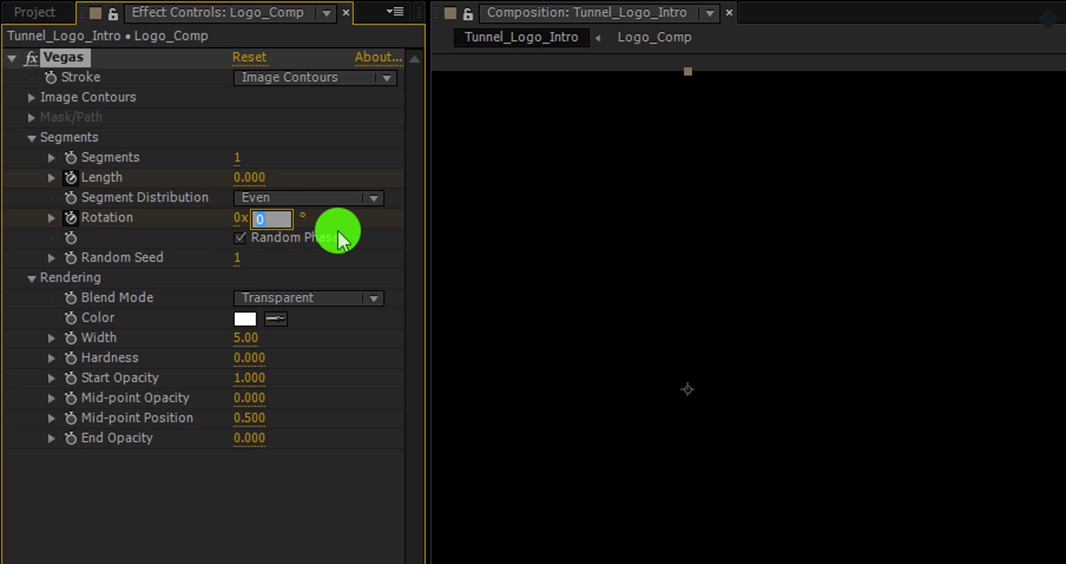
text(90)
key(Return)
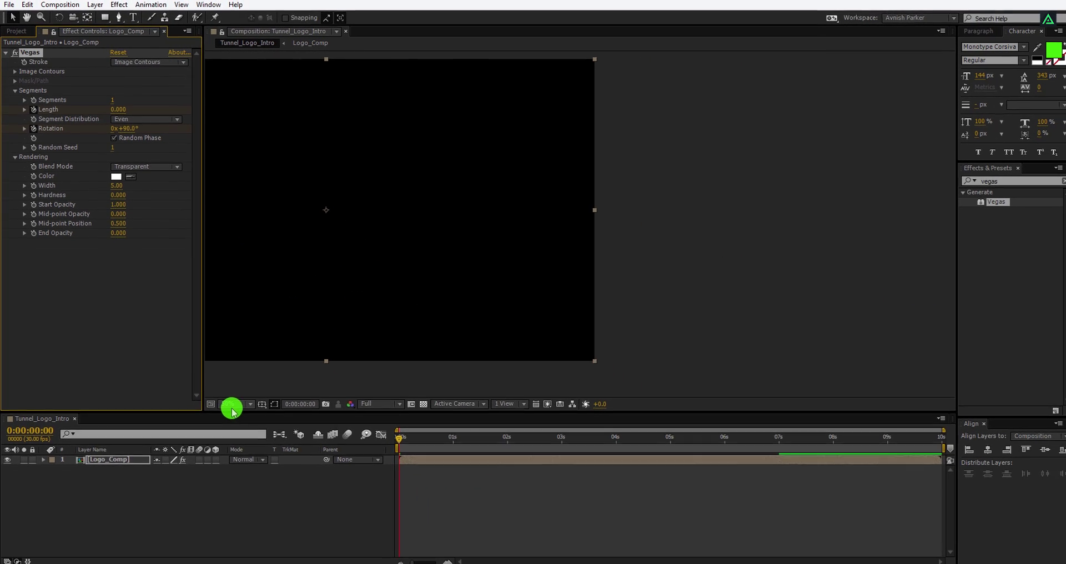
- Fit the composition in the viewer, reveal Logo_Comp's keyframes and apply Easy Ease to all Length and Rotation keyframes
click(278, 478)
click(268, 215)
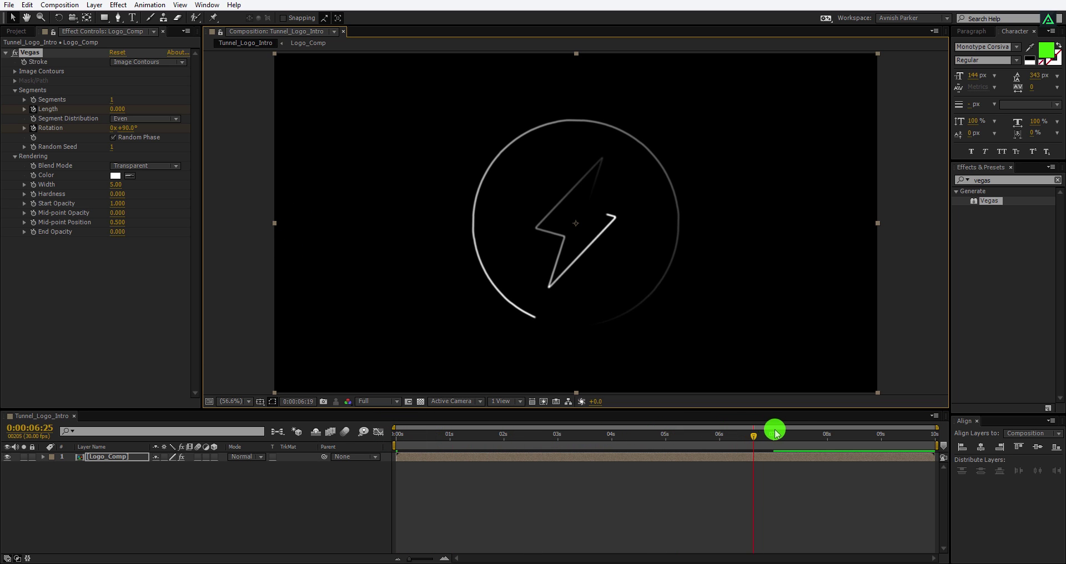
click(803, 433)
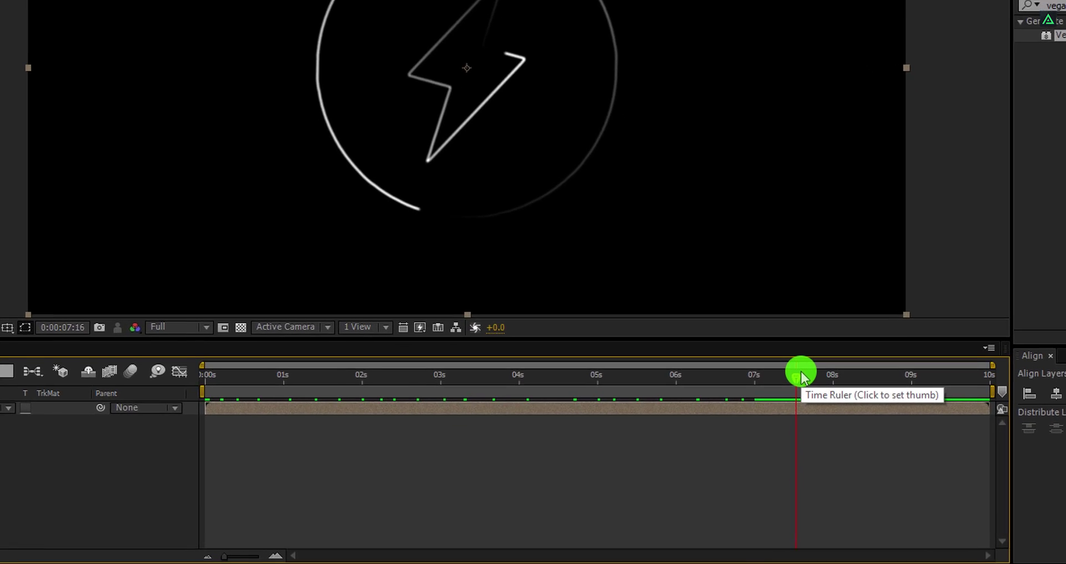
key(u)
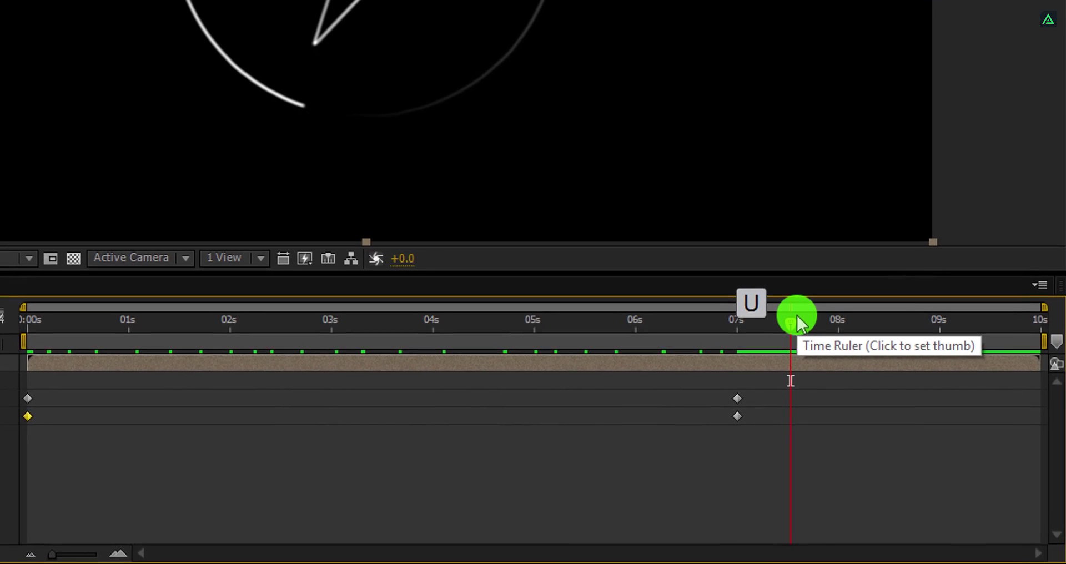
drag(755, 380, 12, 437)
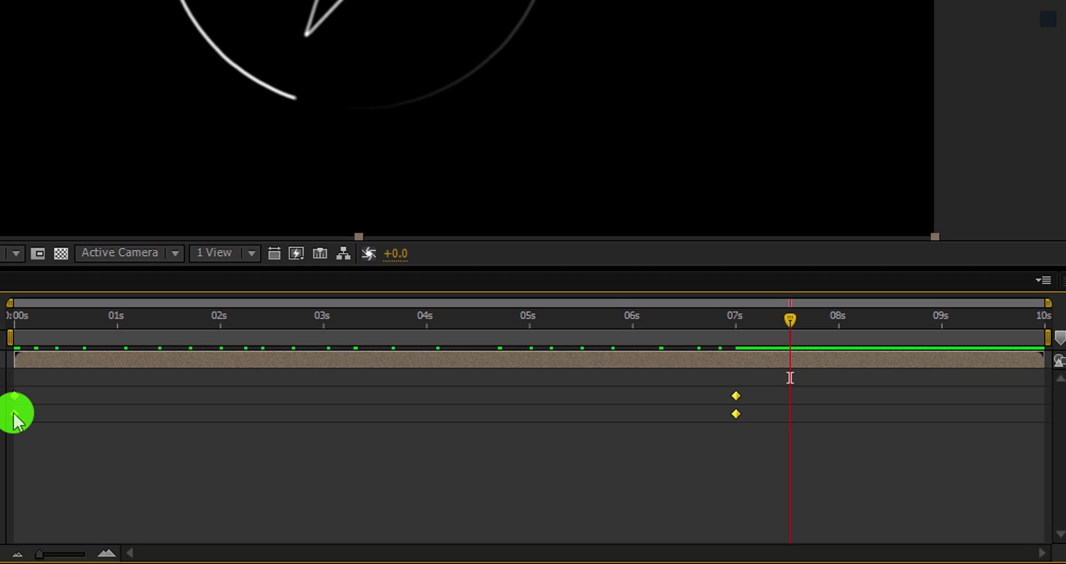
right_click(15, 414)
mouse_move(185, 398)
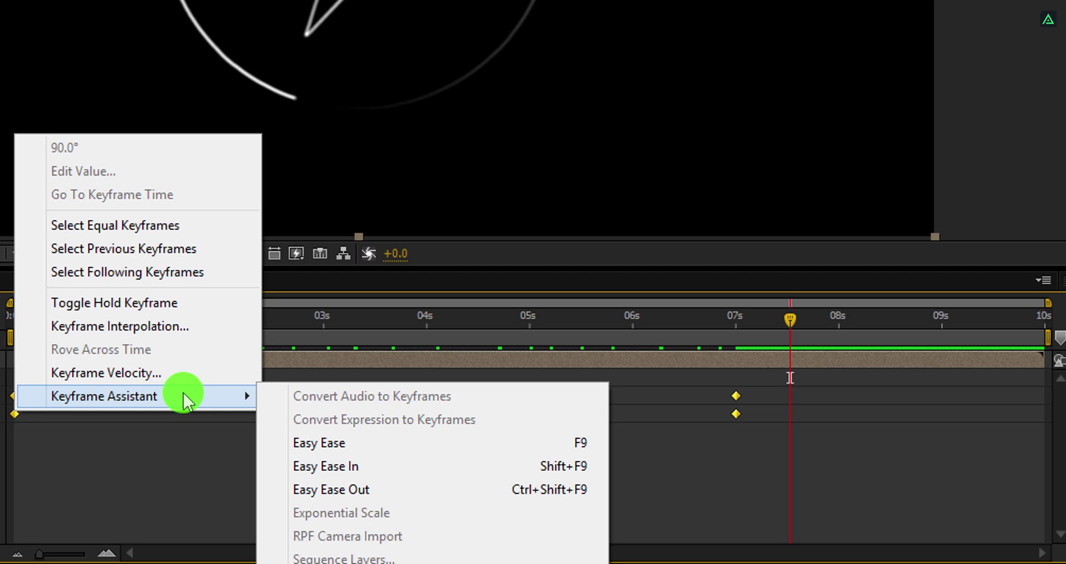
click(399, 441)
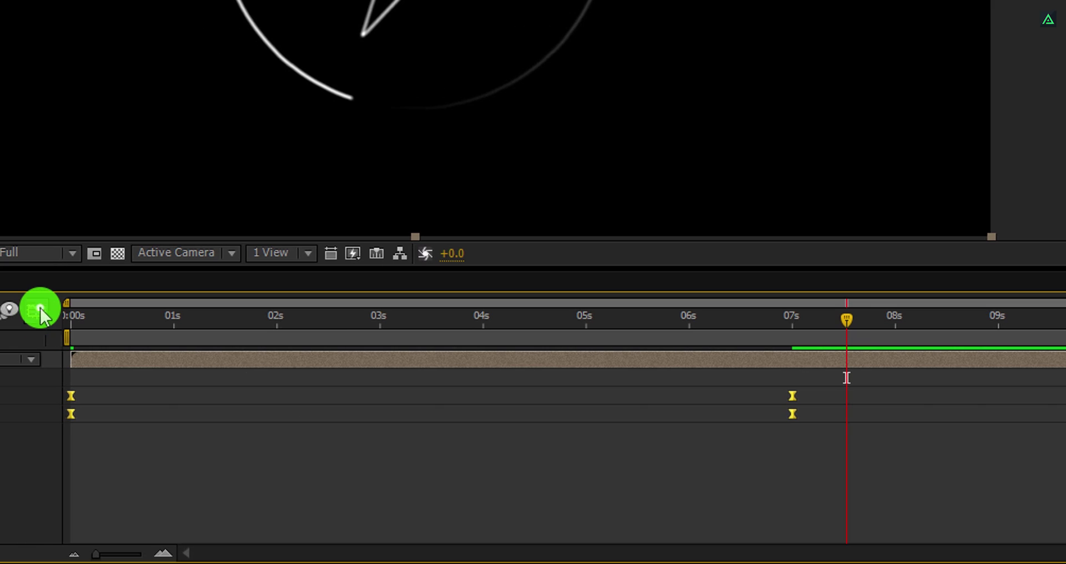
- Reshape the Length and Rotation speed graph by moving the easing handles to about 1.6 s and 4.1 s, and close the graph
click(38, 312)
drag(816, 400, 755, 338)
drag(672, 369, 491, 367)
drag(183, 385, 237, 369)
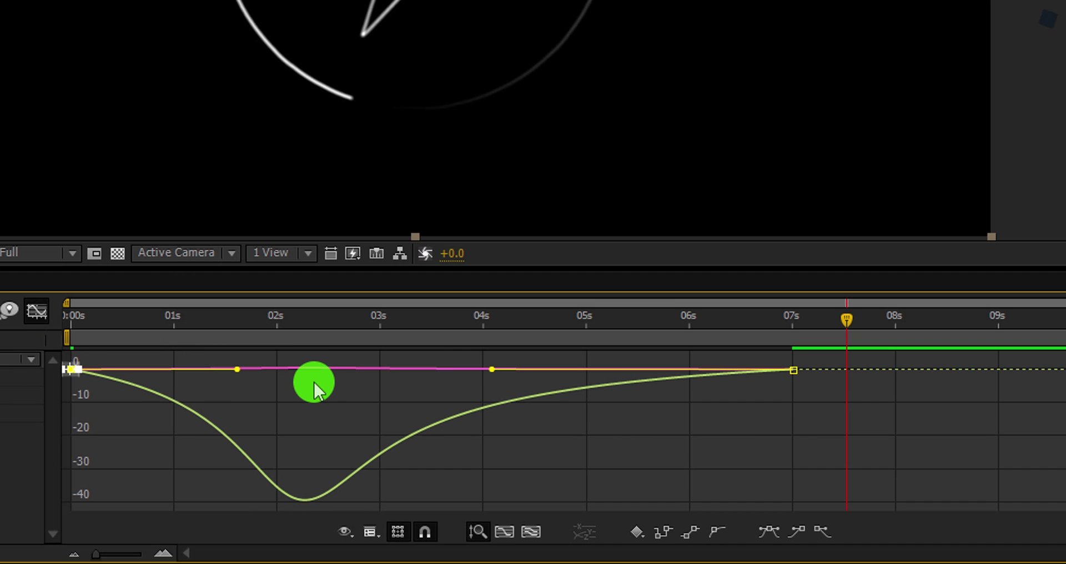
right_click(308, 402)
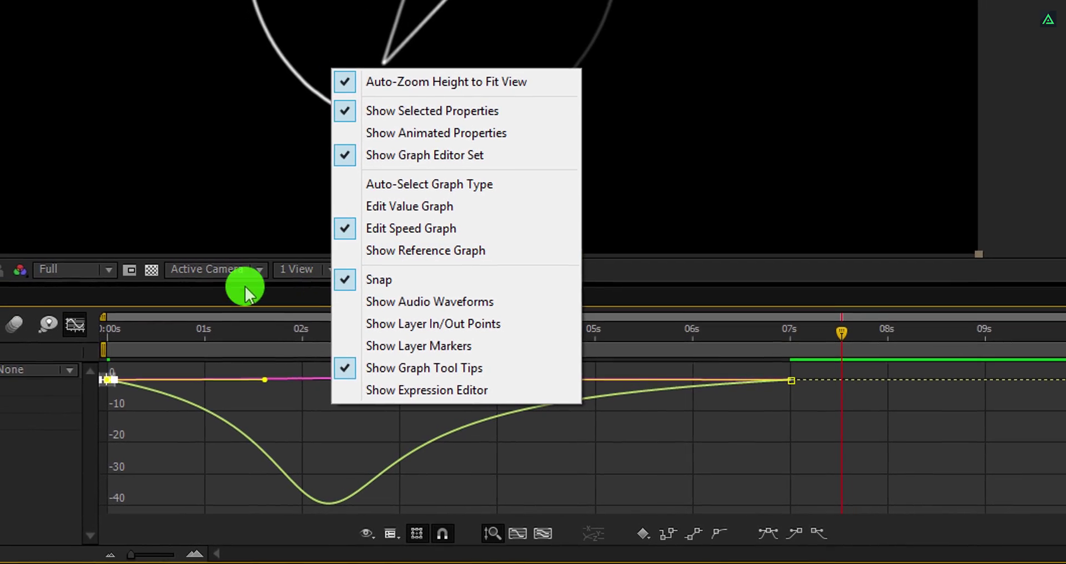
click(185, 365)
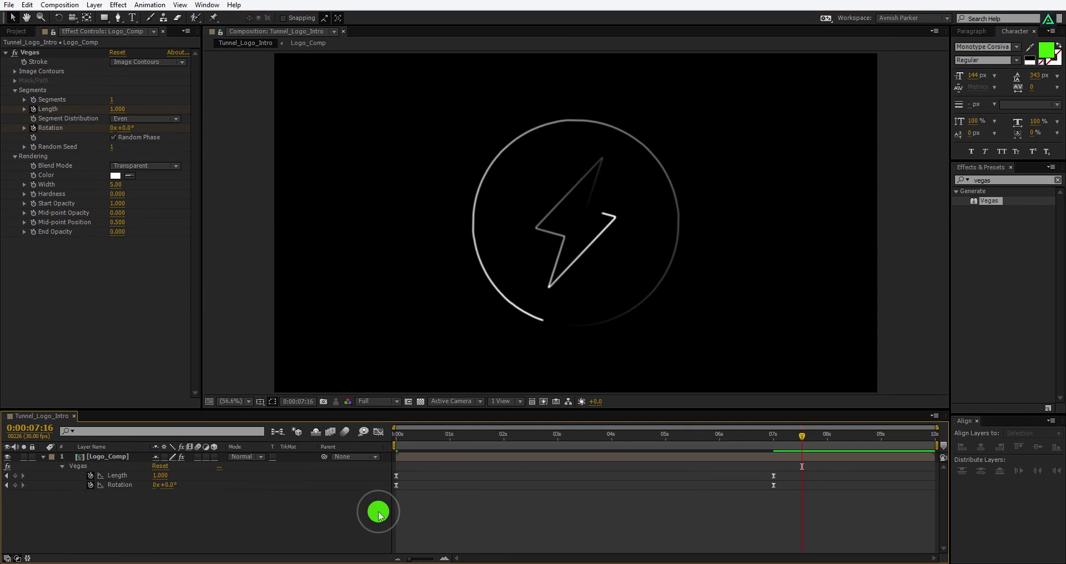
- Preview the logo outline animation, scrub to 0:00:04:14 and collapse the Logo_Comp layer's properties
key(KP_0)
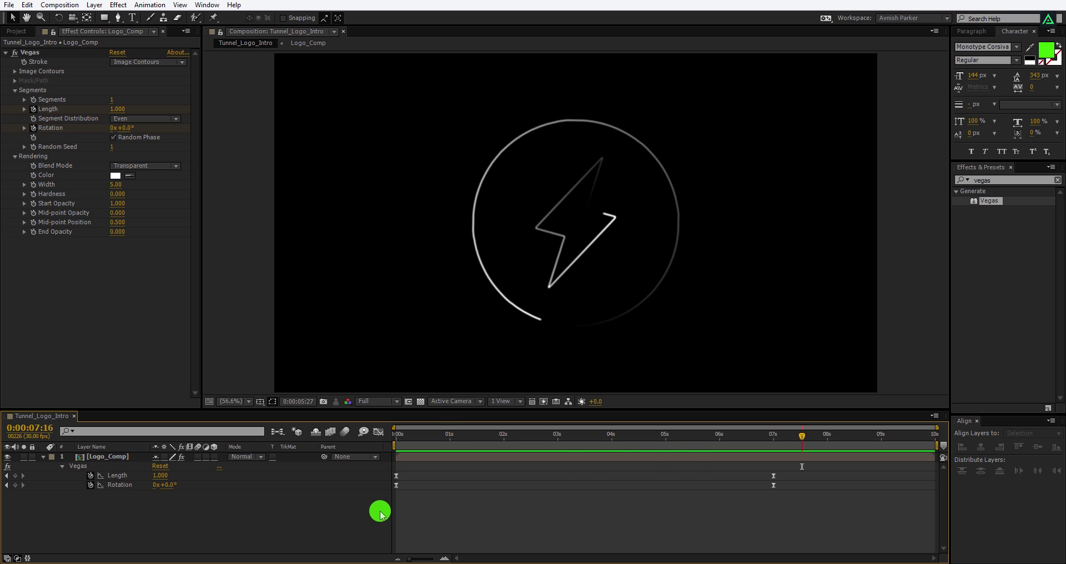
drag(397, 438, 637, 440)
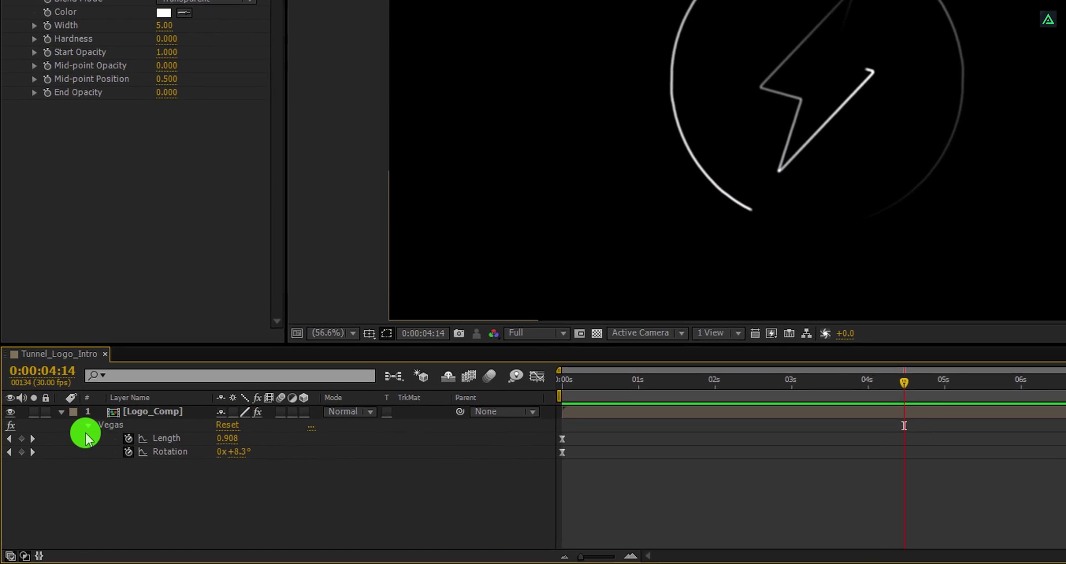
click(53, 433)
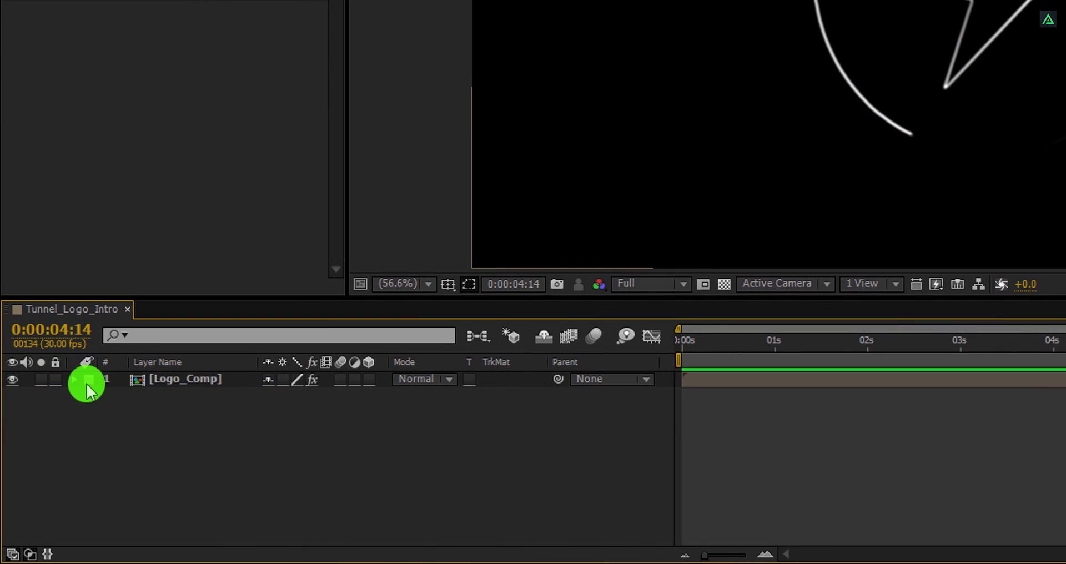
- Select Logo_Comp, toggle the Switches/Modes columns and review which timeline columns are enabled
click(213, 380)
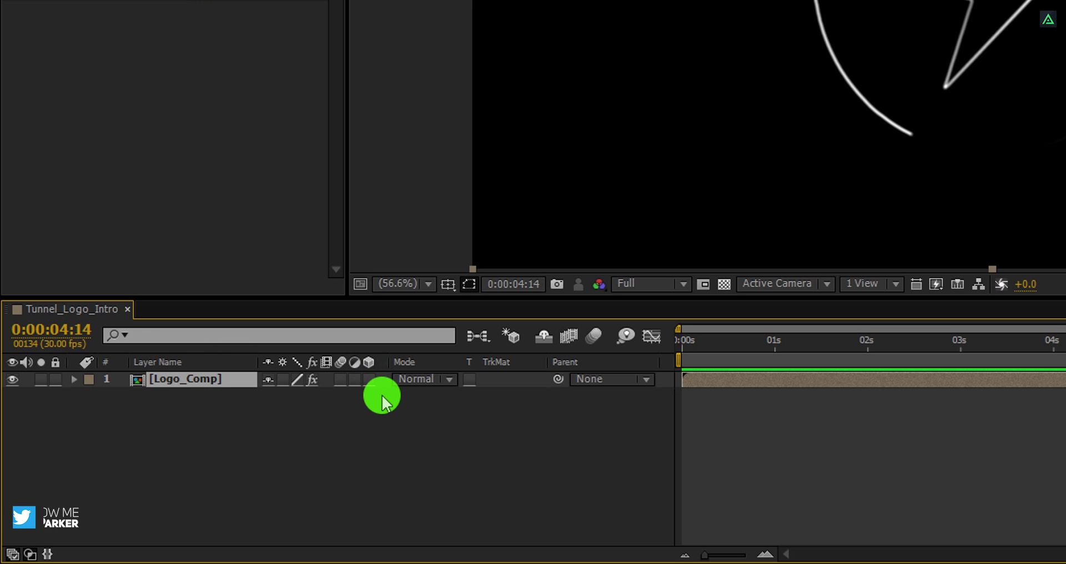
key(F4)
key(F4)
key(F4)
key(F4)
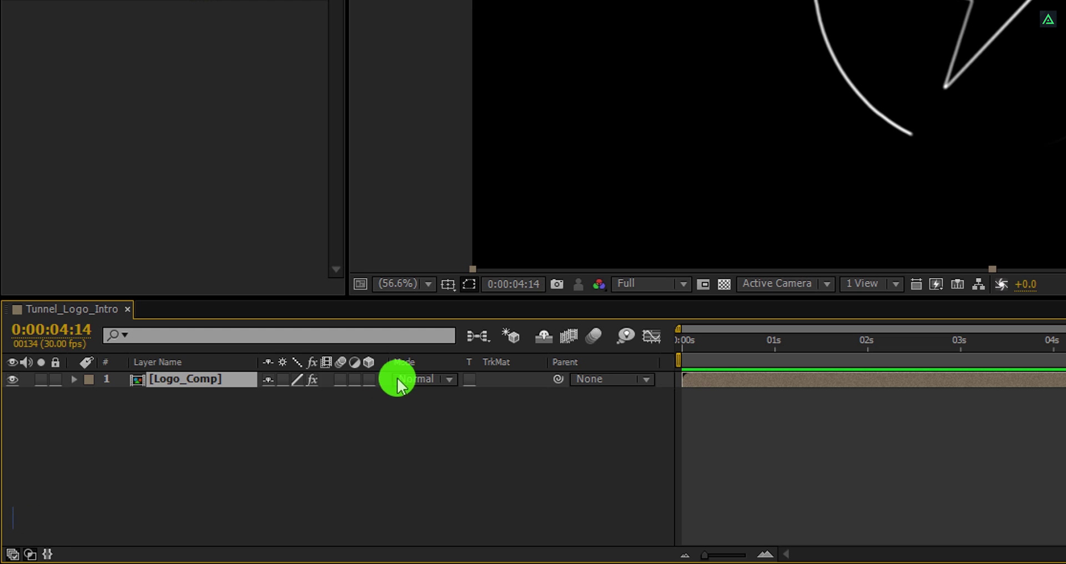
right_click(424, 361)
mouse_move(524, 417)
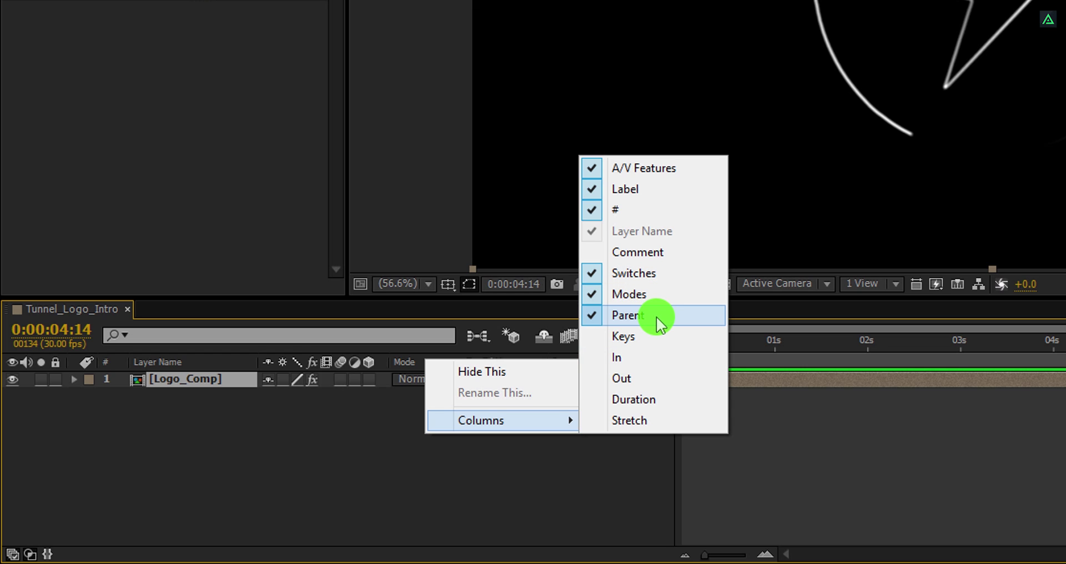
- Set the Logo_Comp layer's blending mode to Screen and make it a 3D layer
click(397, 381)
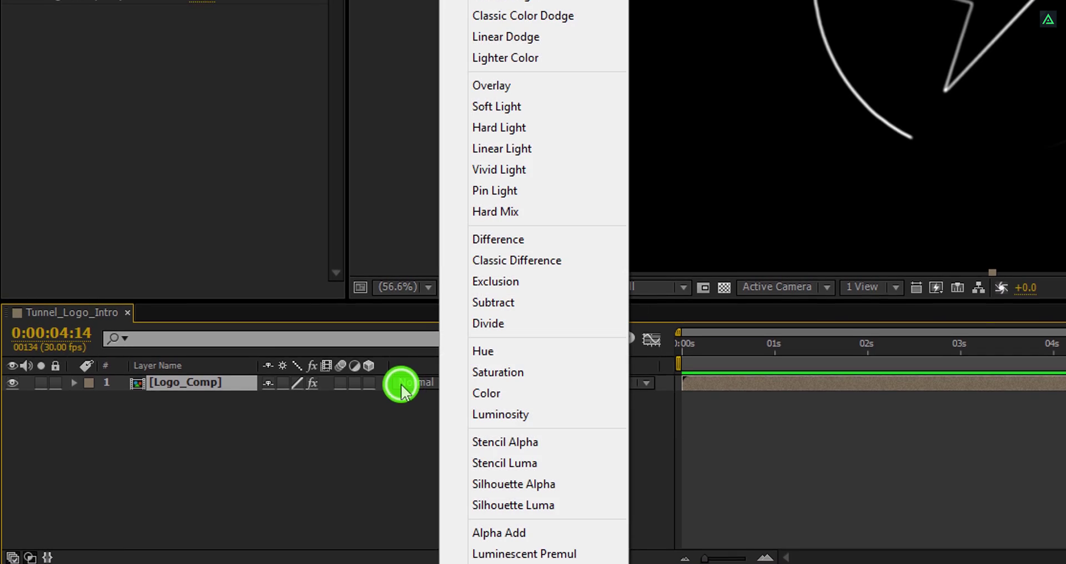
click(525, 51)
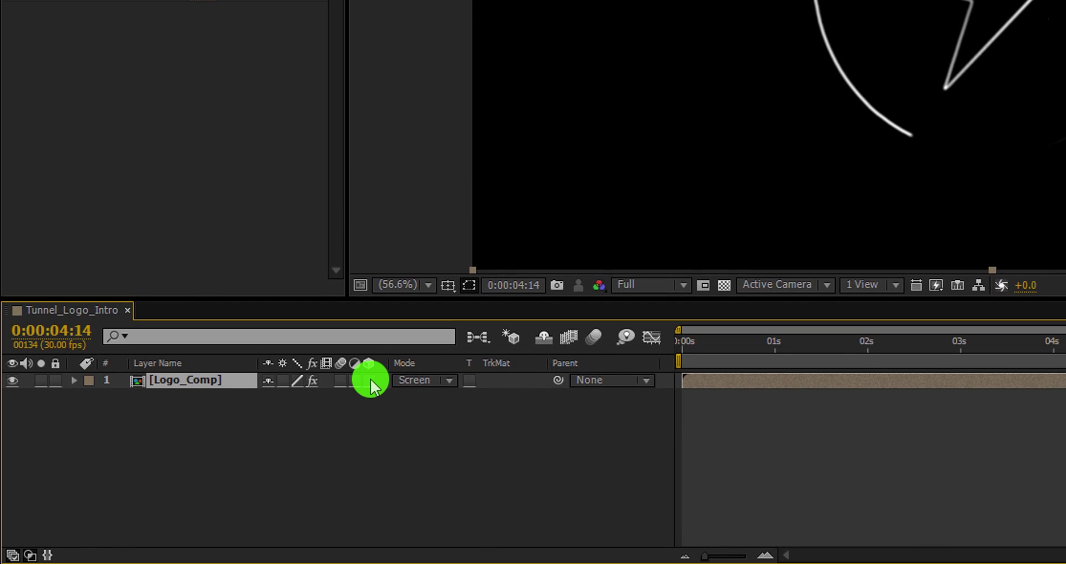
click(369, 381)
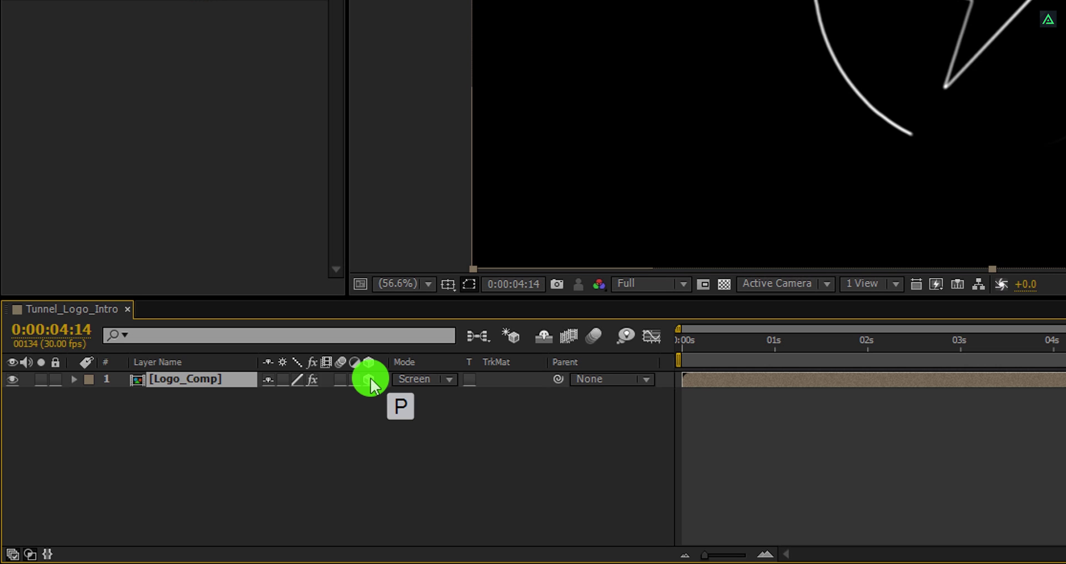
- Reveal Logo_Comp's Position property and separate its dimensions
key(p)
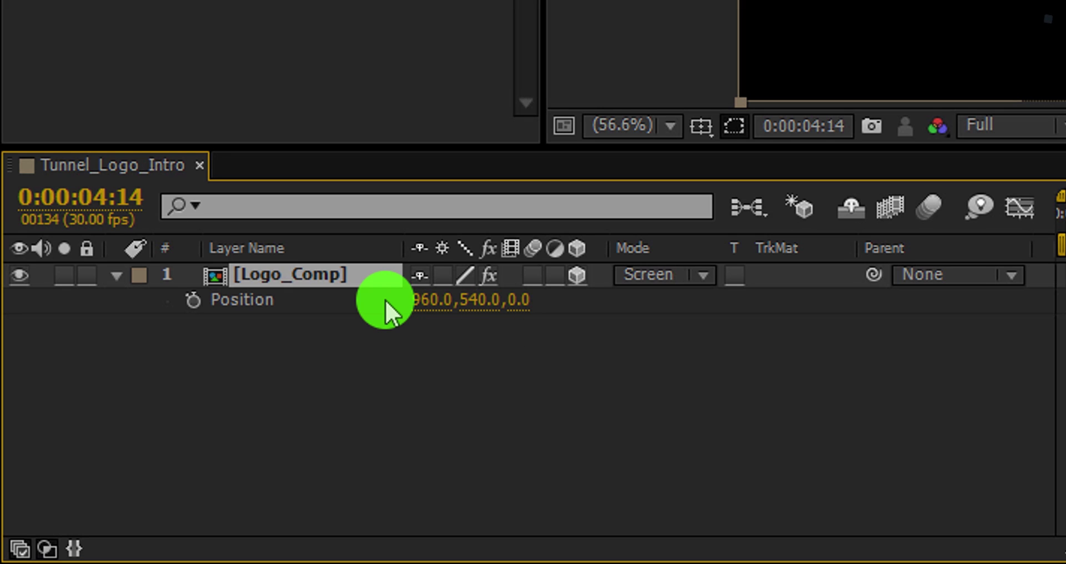
right_click(262, 297)
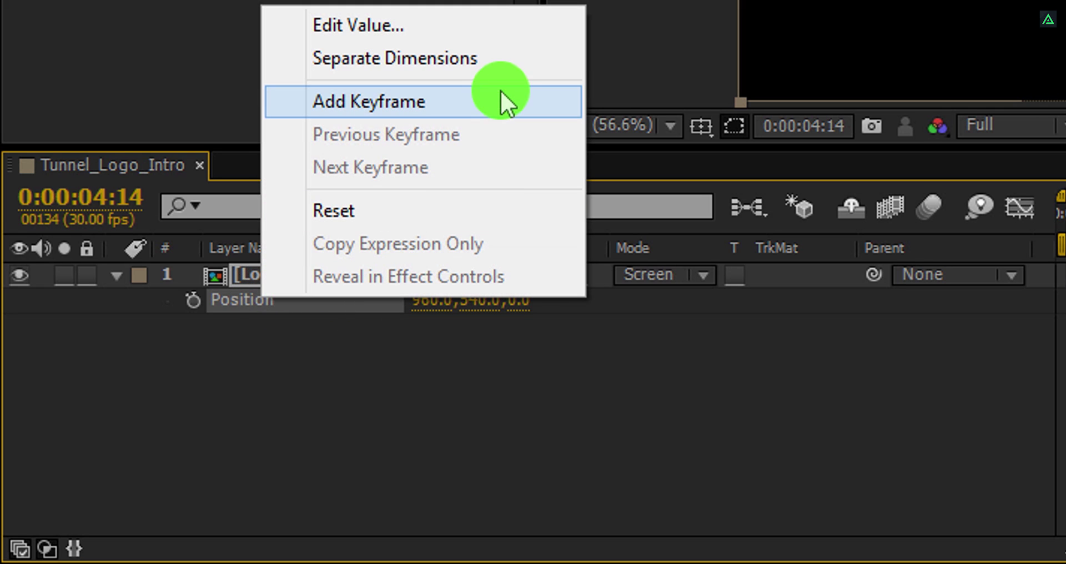
click(504, 60)
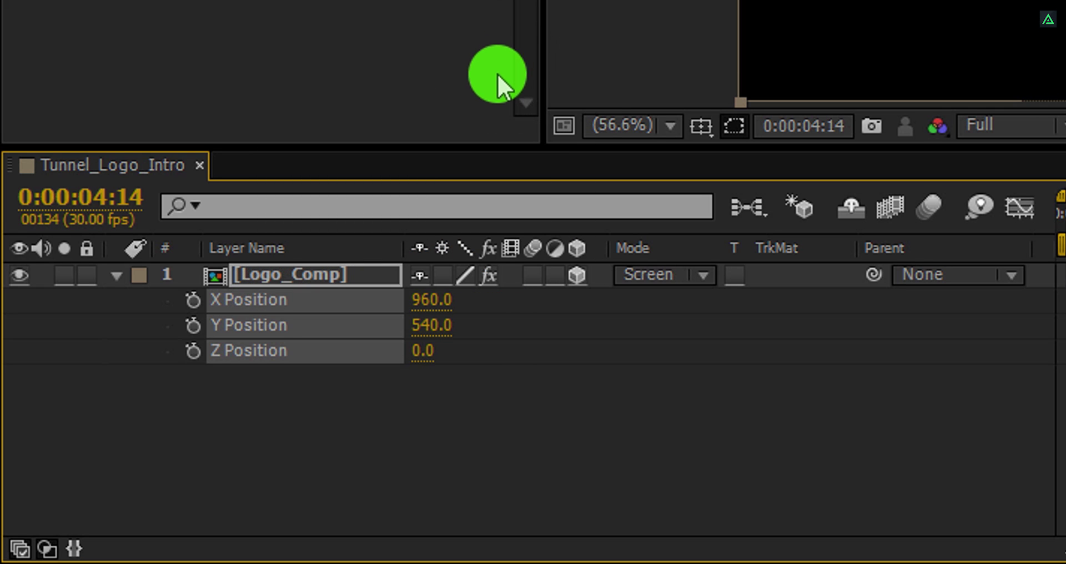
click(448, 358)
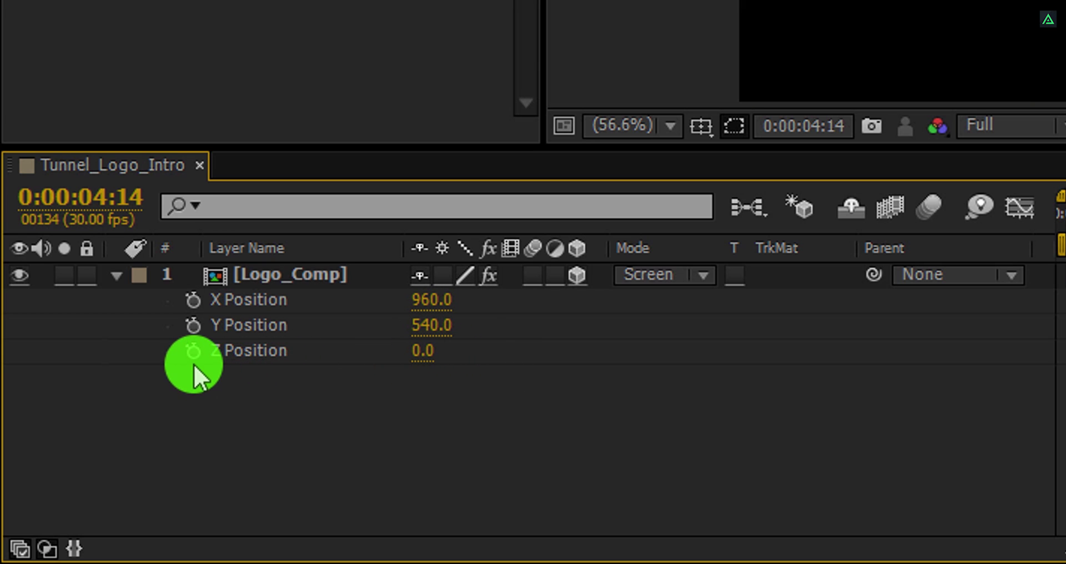
- Add the expression [index*2000] to Logo_Comp's Z Position
key(alt)
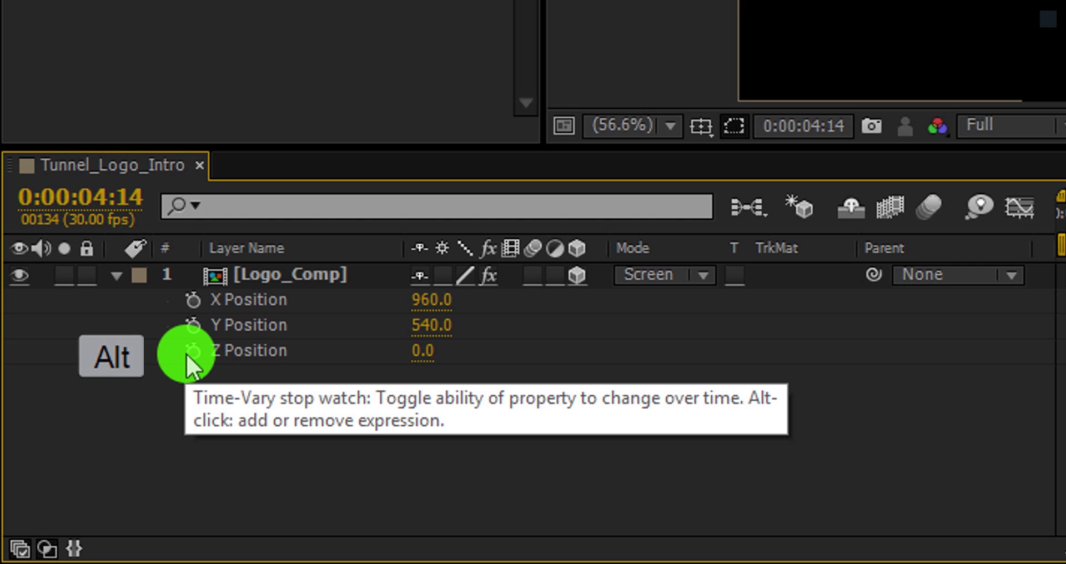
alt+click(186, 353)
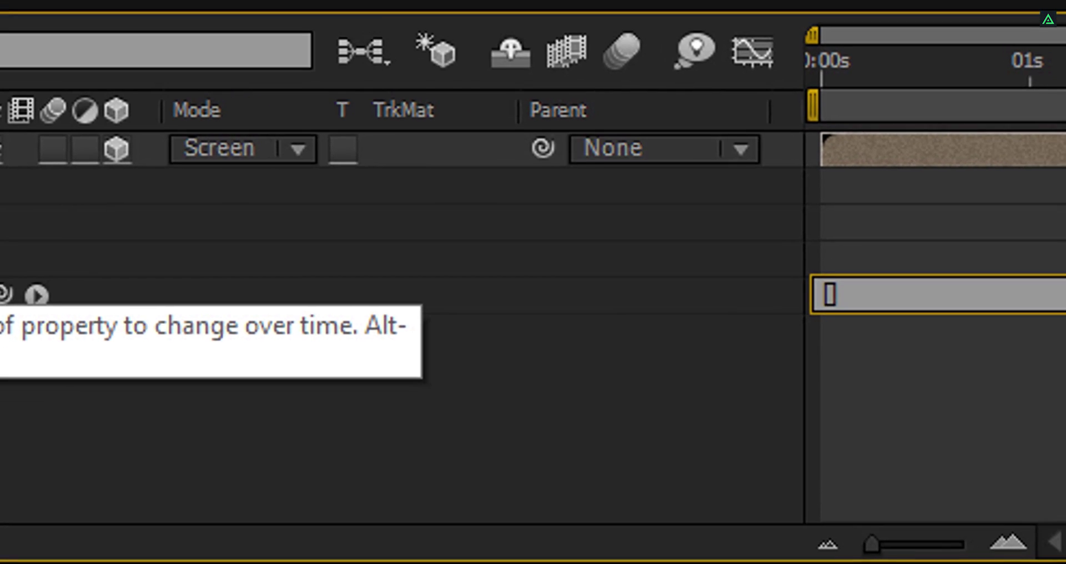
text([)
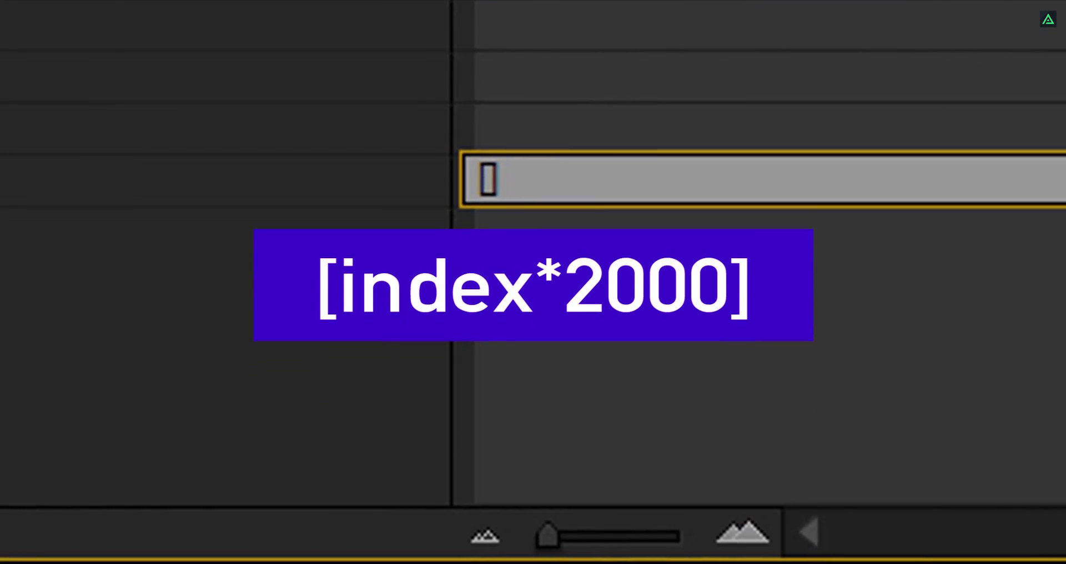
text(index*)
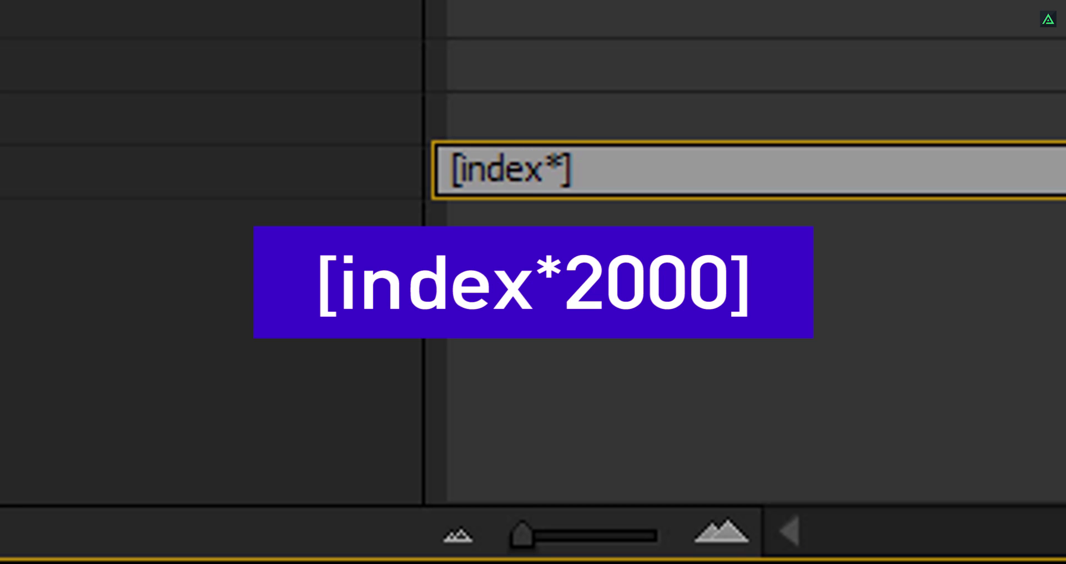
text(2000)
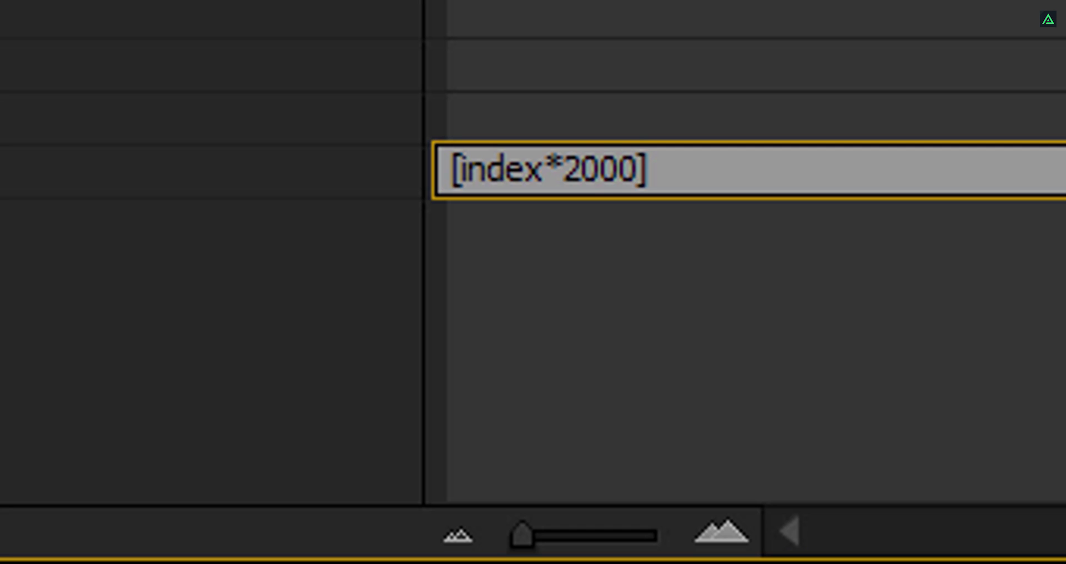
- Commit the Z Position expression, duplicate Logo_Comp once, and compare both layers' position values before collapsing their properties
click(623, 240)
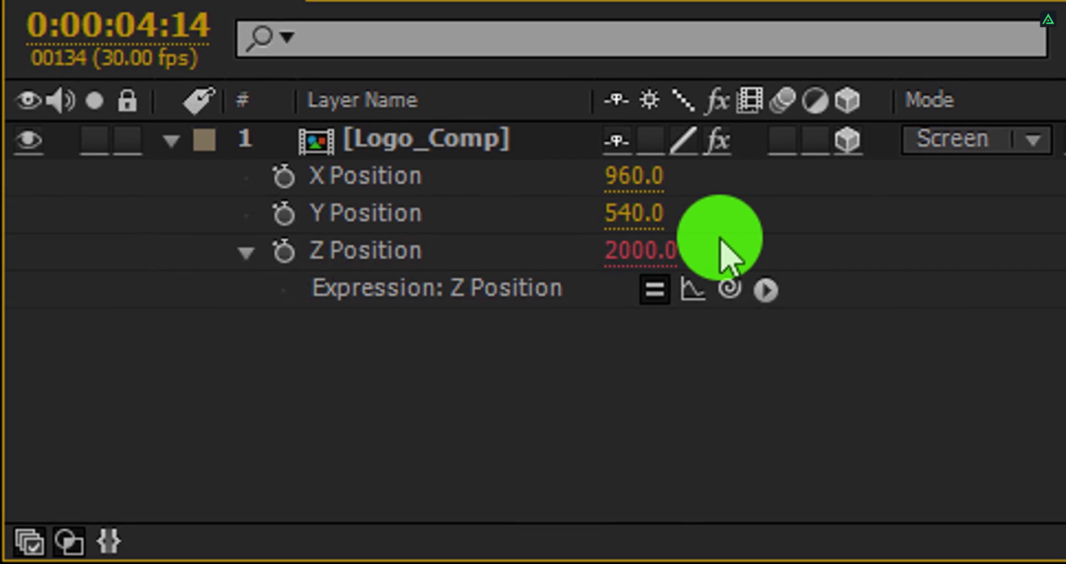
click(532, 135)
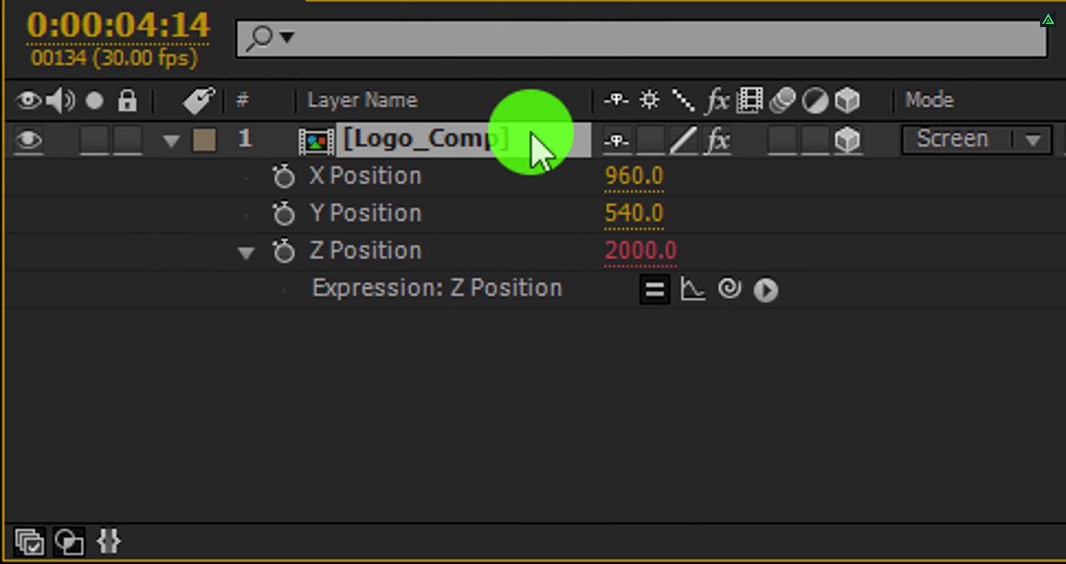
key(ctrl+d)
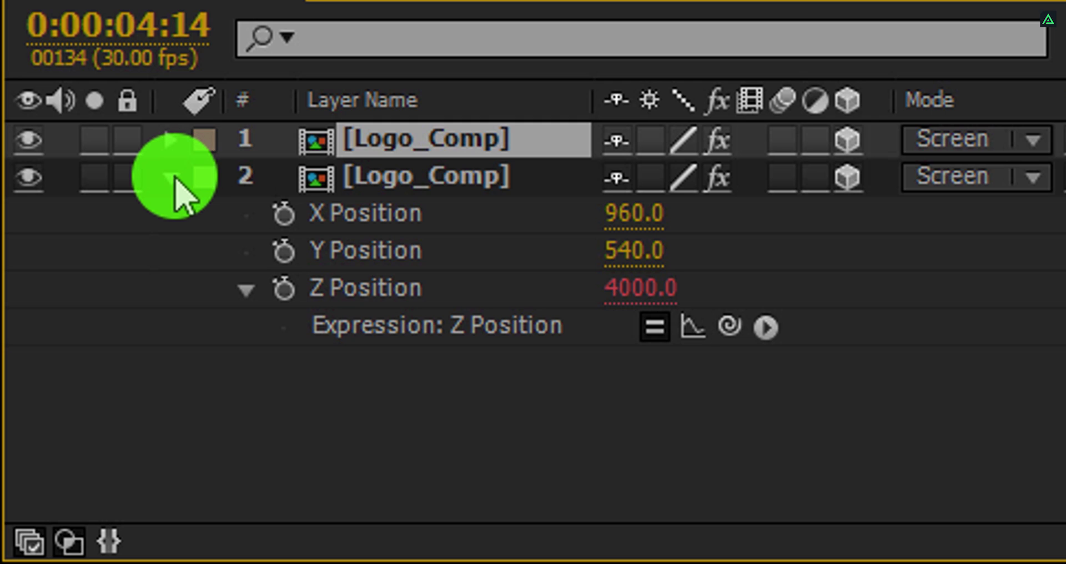
key(p)
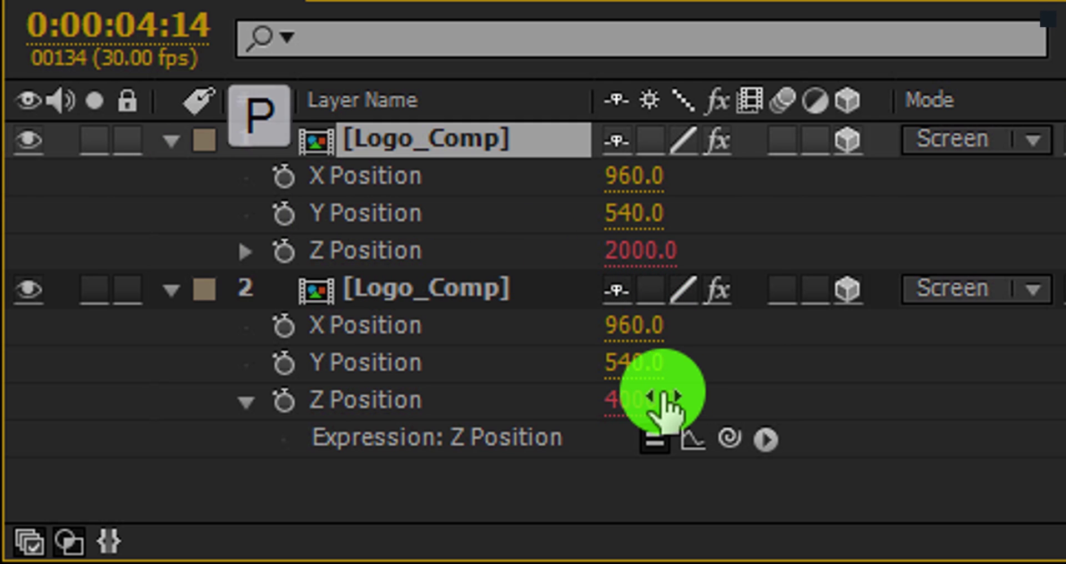
click(171, 142)
click(172, 178)
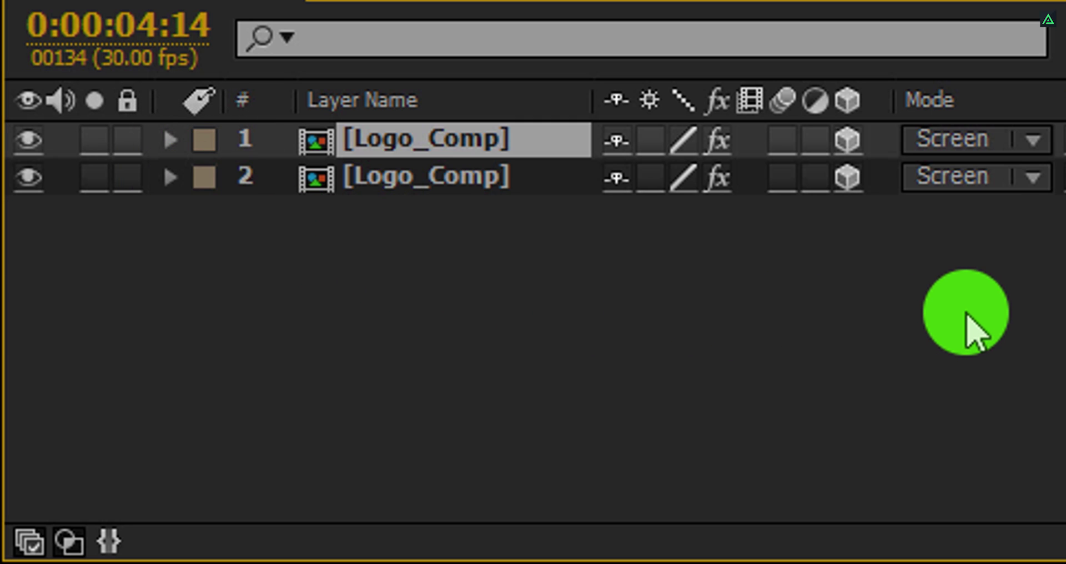
- Duplicate Logo_Comp until there are twelve layers, and enlarge the timeline area to show them all
key(ctrl+d)
key(ctrl+d)
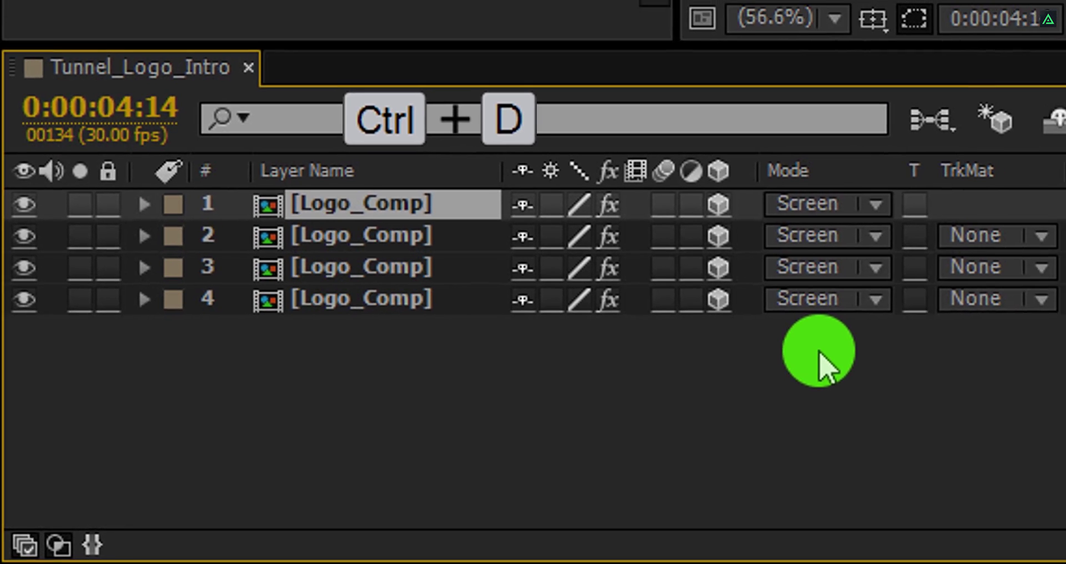
key(ctrl+d)
key(ctrl+d)
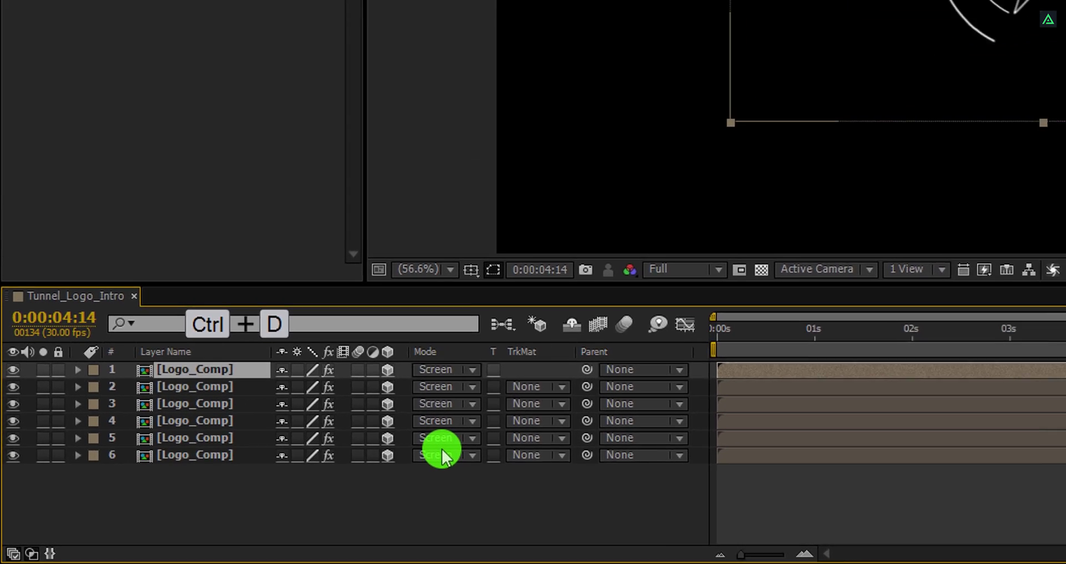
key(ctrl+d)
key(ctrl+d)
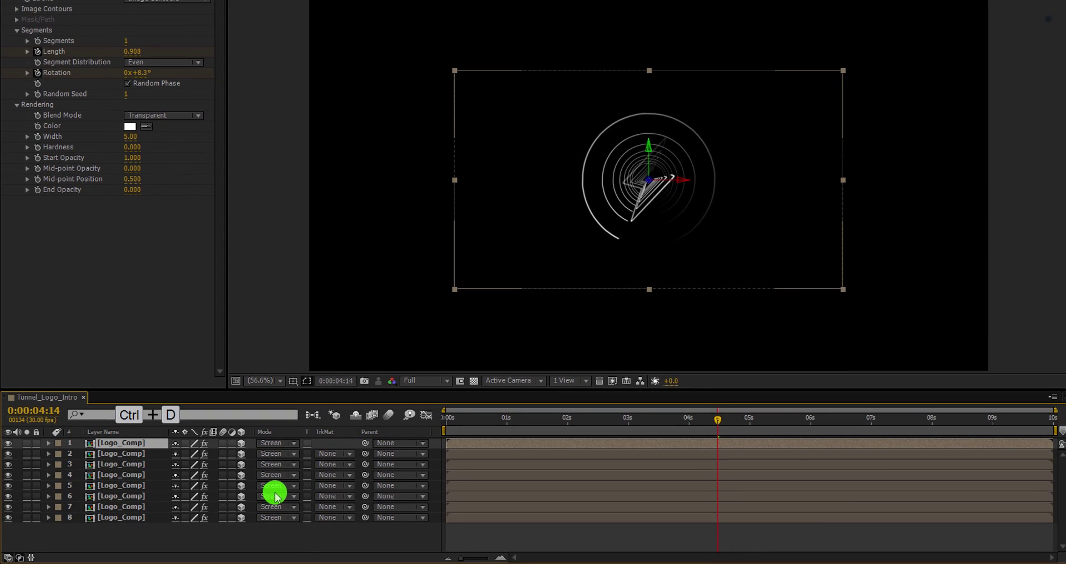
key(ctrl+d)
key(ctrl+d)
key(ctrl+d)
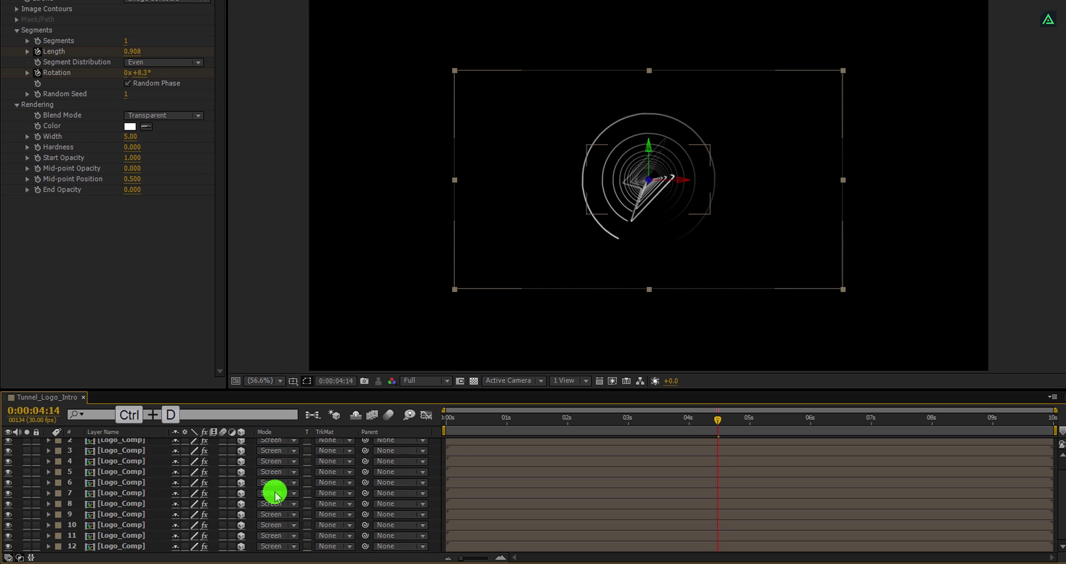
click(237, 512)
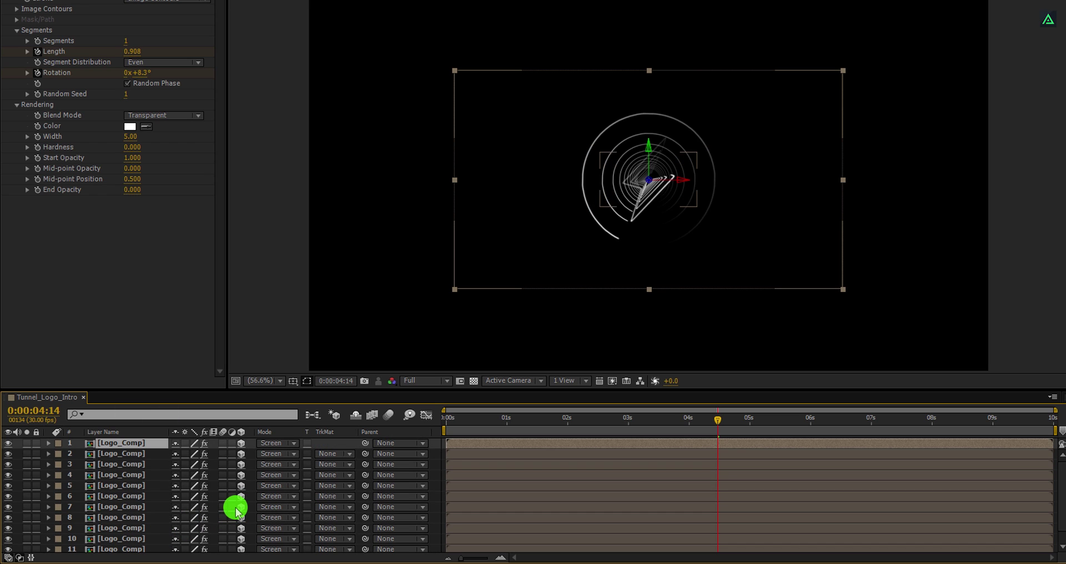
drag(316, 390, 317, 338)
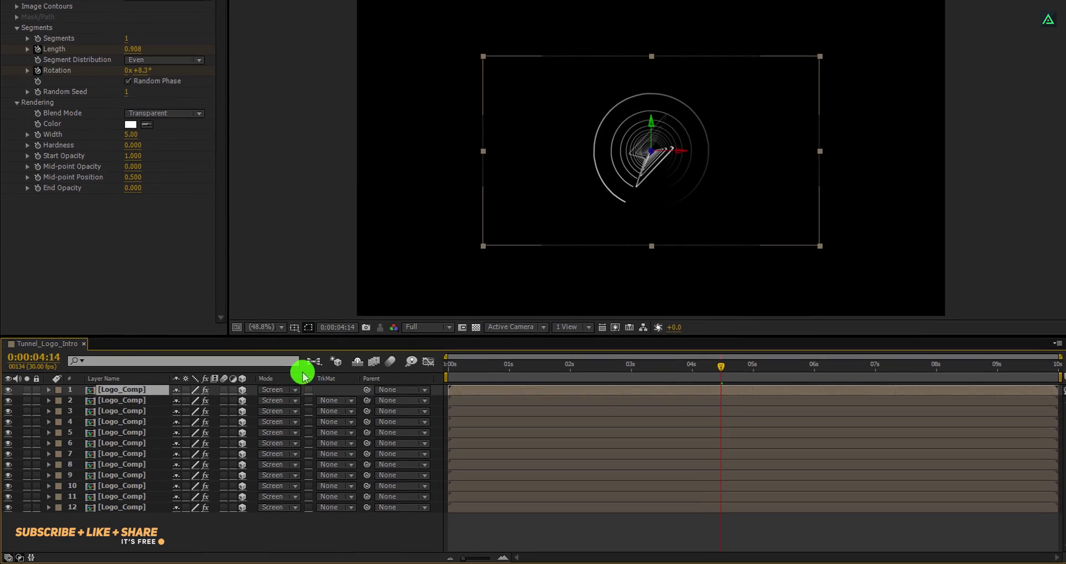
- Add a two-node camera with the 35mm preset and depth of field enabled
right_click(177, 530)
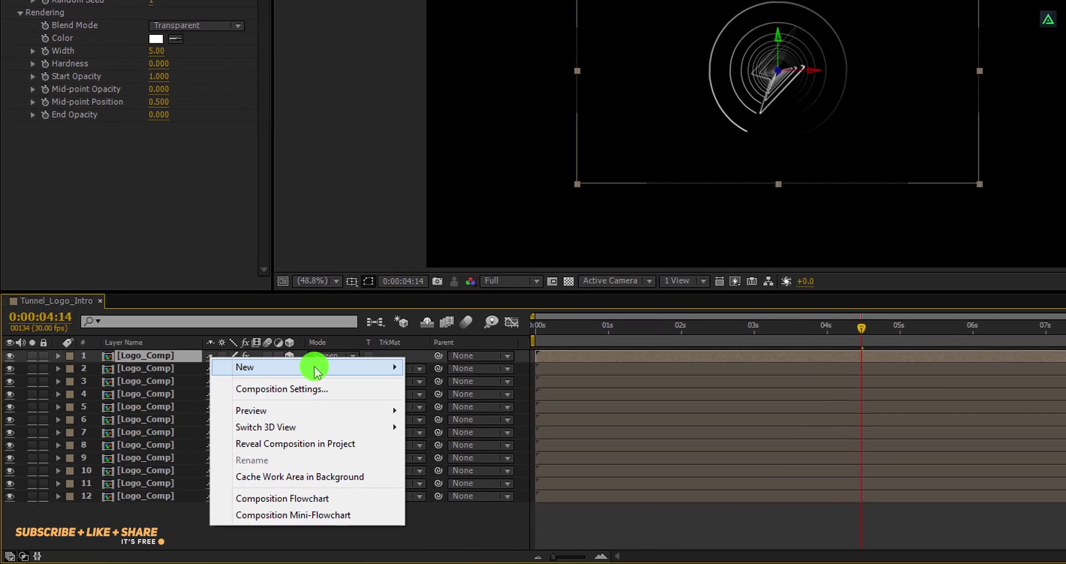
mouse_move(316, 371)
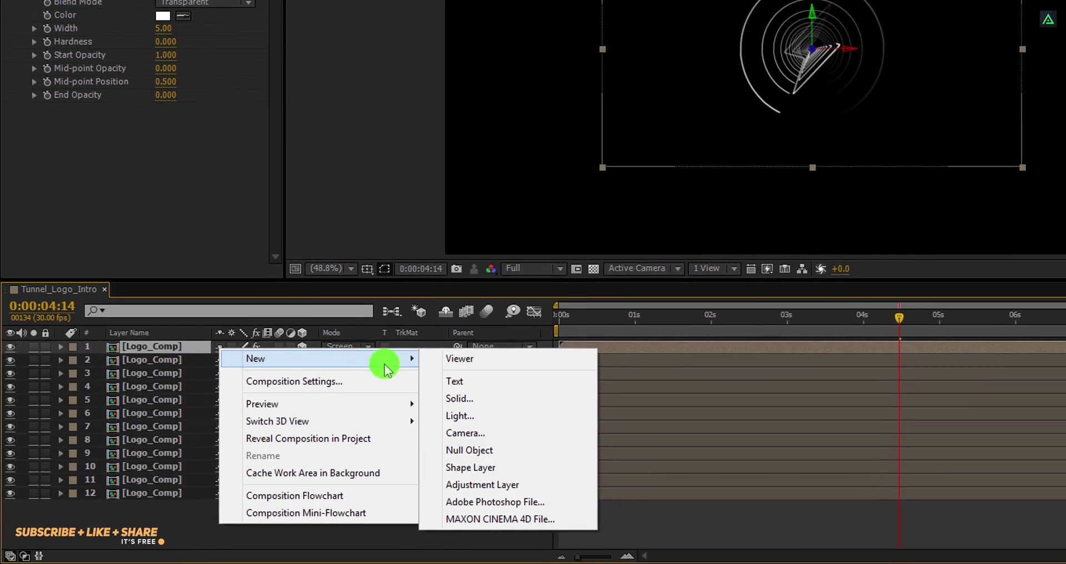
click(464, 434)
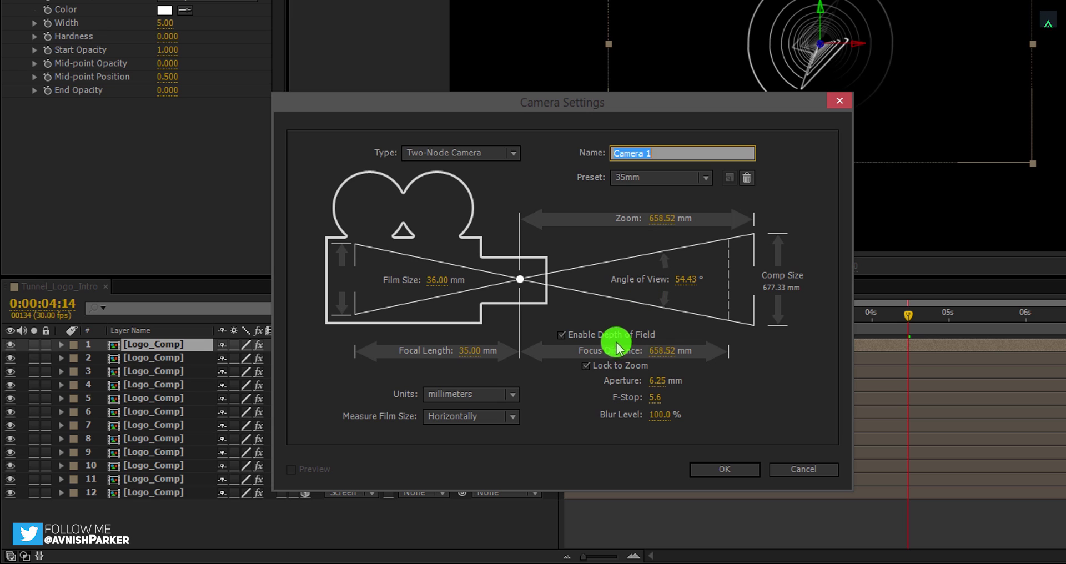
click(706, 468)
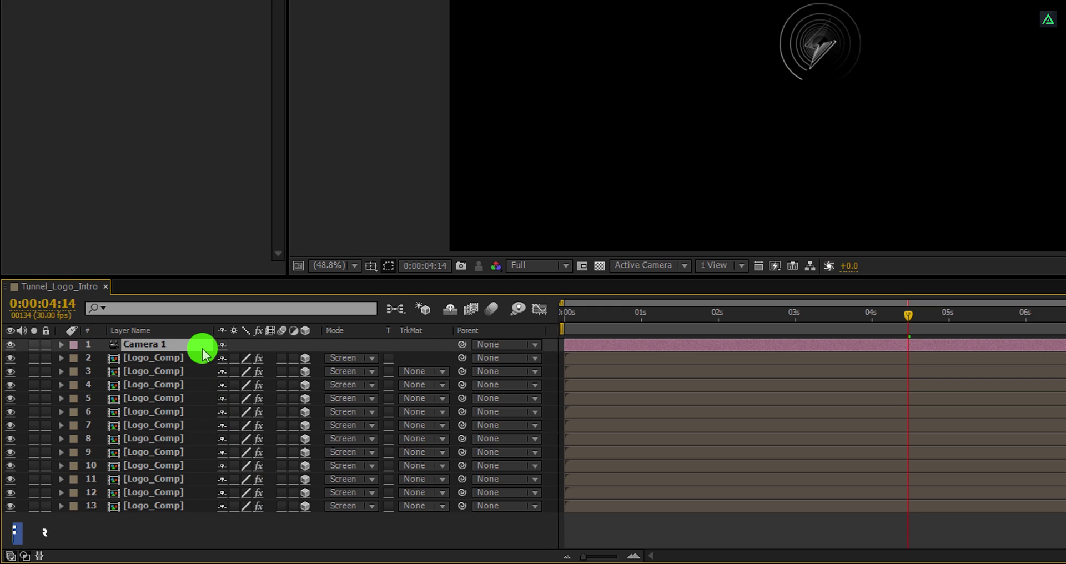
- Add a null object named Camera_Control, make it a 3D layer, and parent Camera 1 to it
right_click(268, 524)
mouse_move(369, 363)
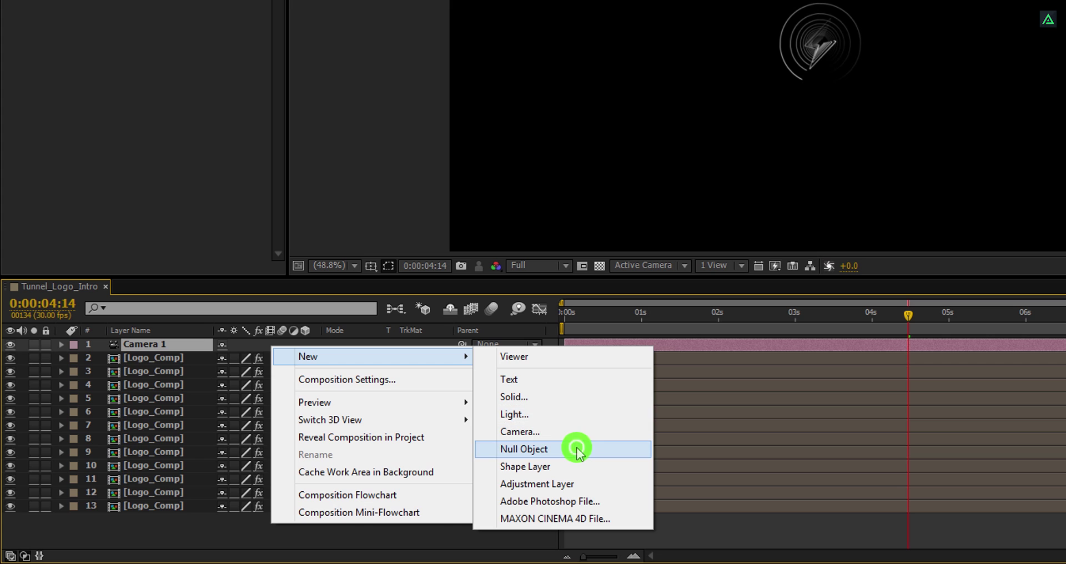
click(577, 450)
text(ntrol)
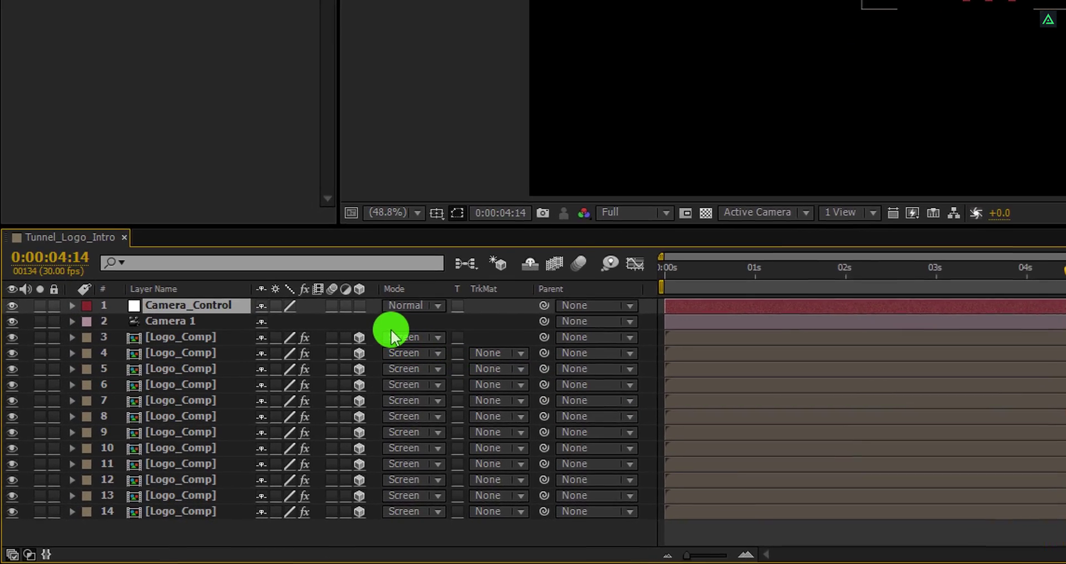
click(357, 307)
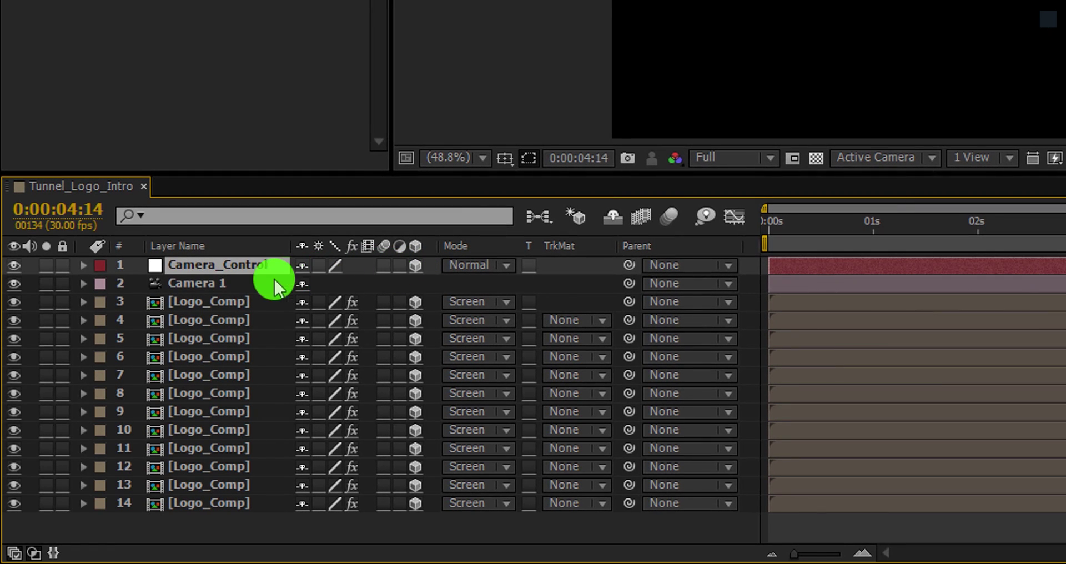
click(239, 284)
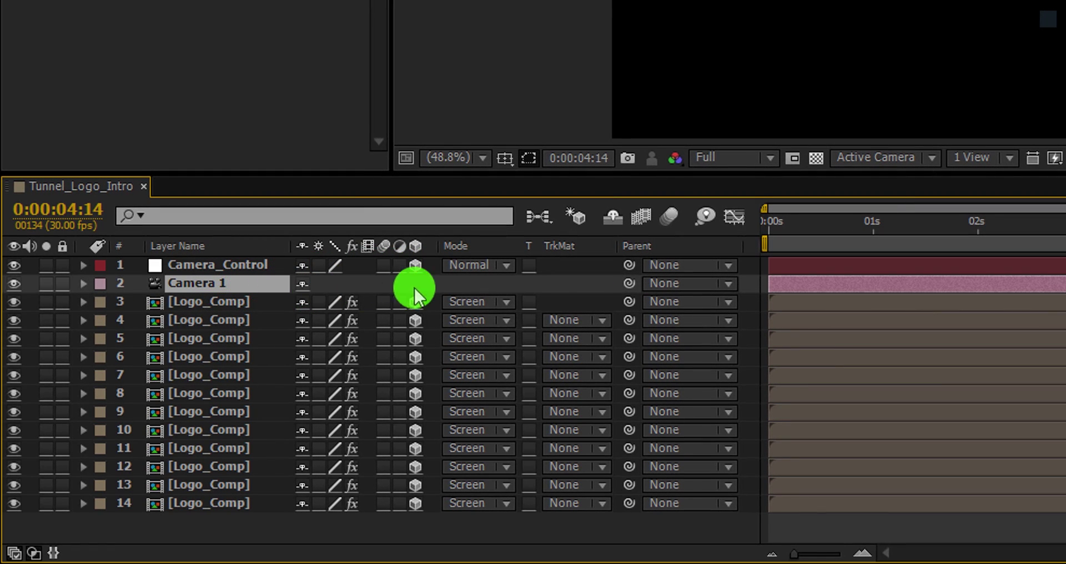
drag(629, 284, 262, 271)
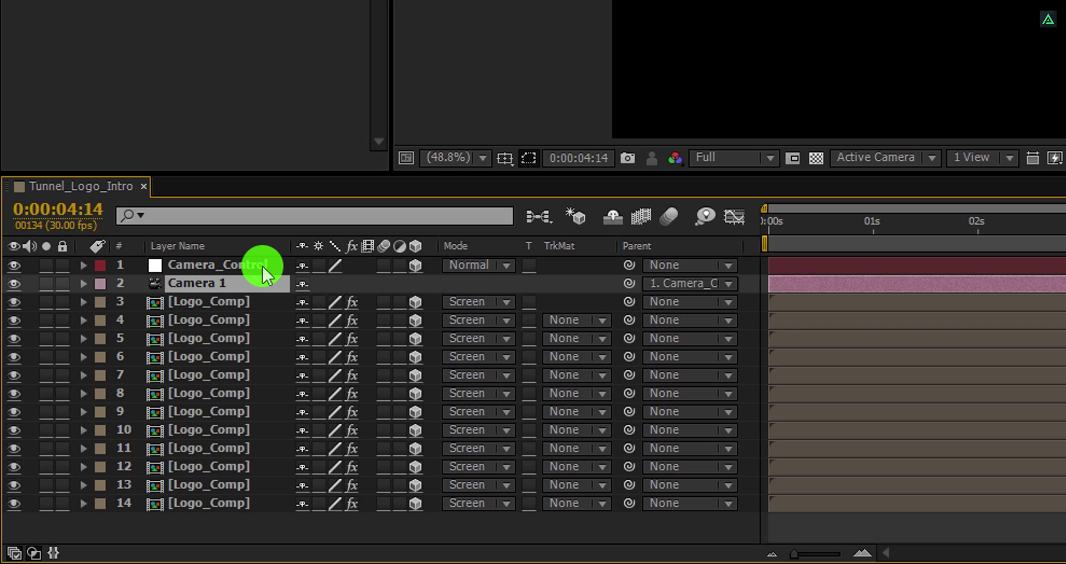
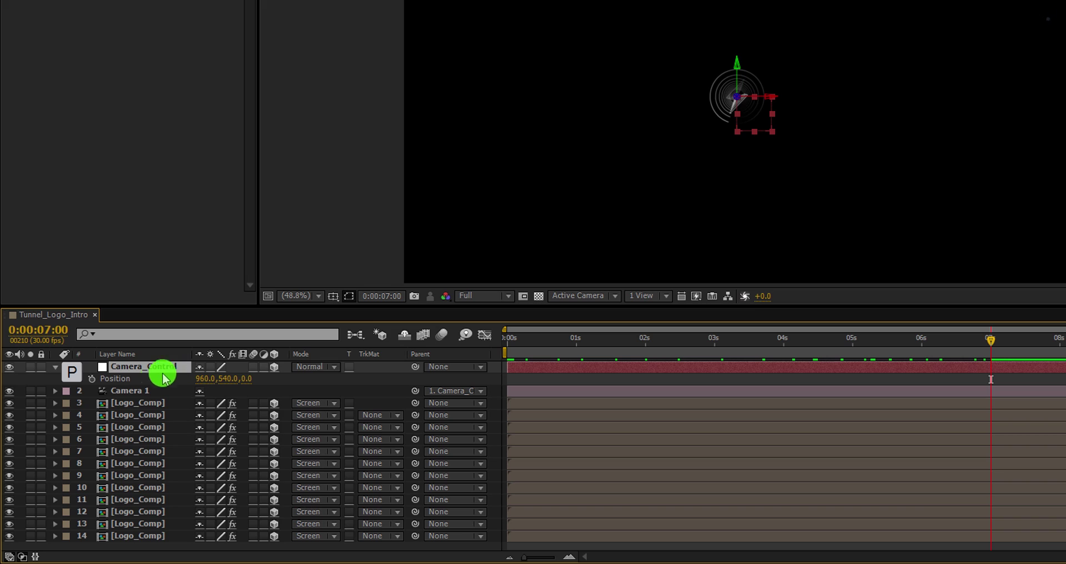
- Keyframe Camera_Control's Position at 0:00:07:00 with a Z value of 3568
click(93, 380)
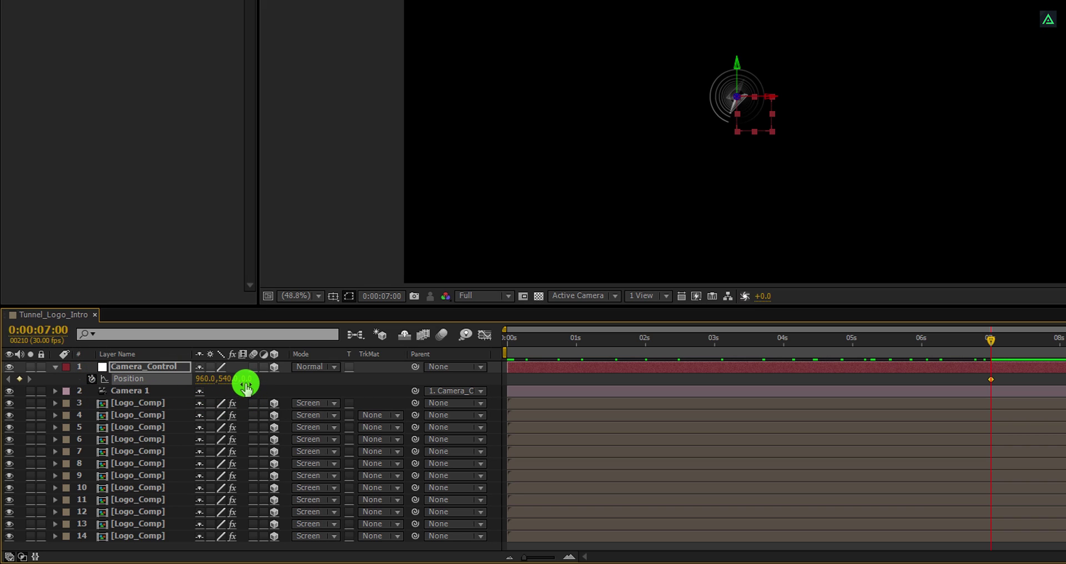
key(shift)
drag(252, 382, 1061, 337)
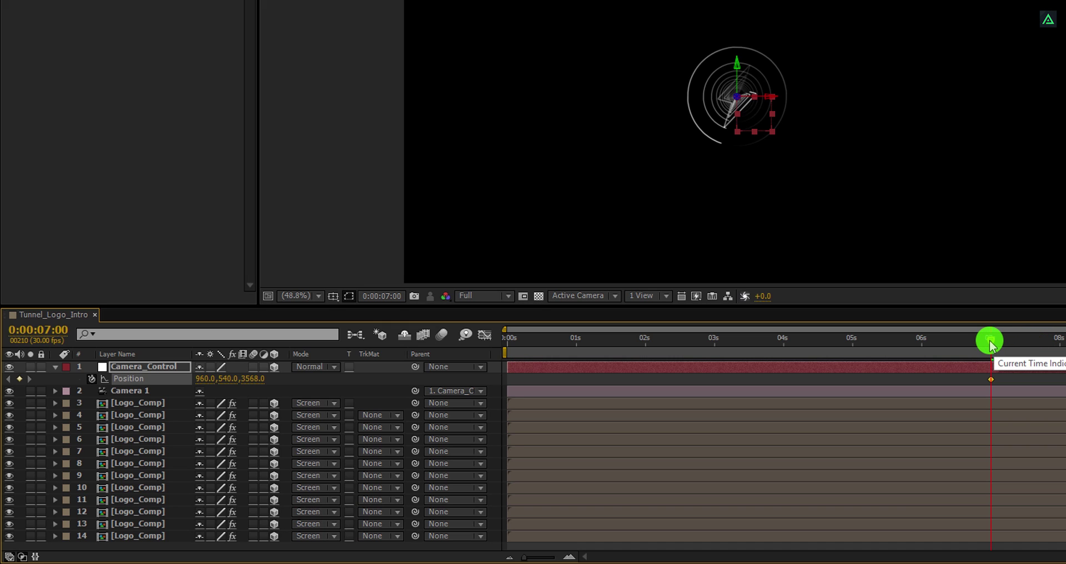
- Add a Camera_Control Position keyframe at 5 seconds with a Z value of 29763, and move it to 0 seconds
drag(989, 344, 512, 356)
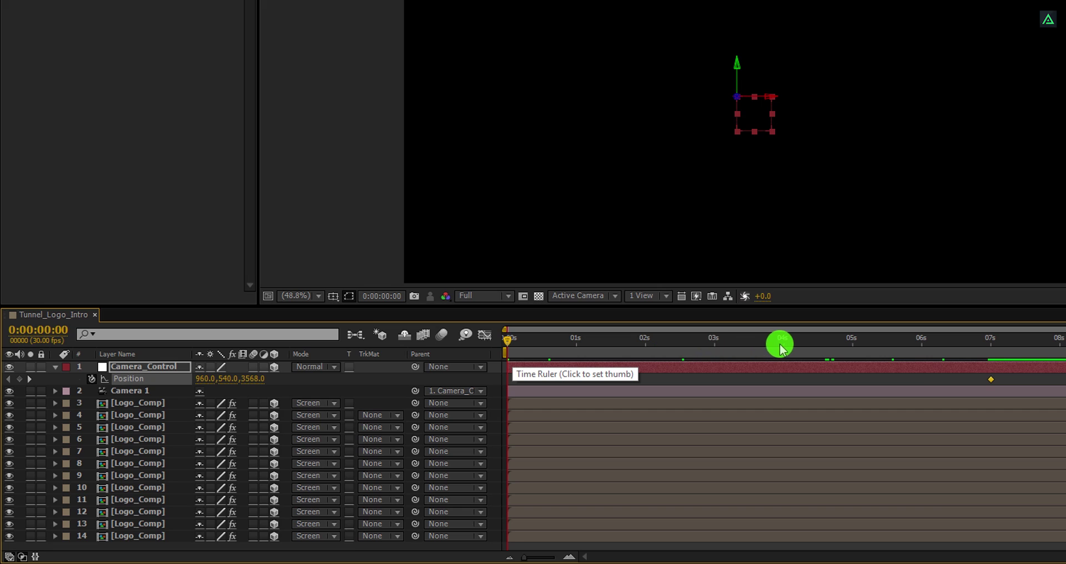
click(852, 347)
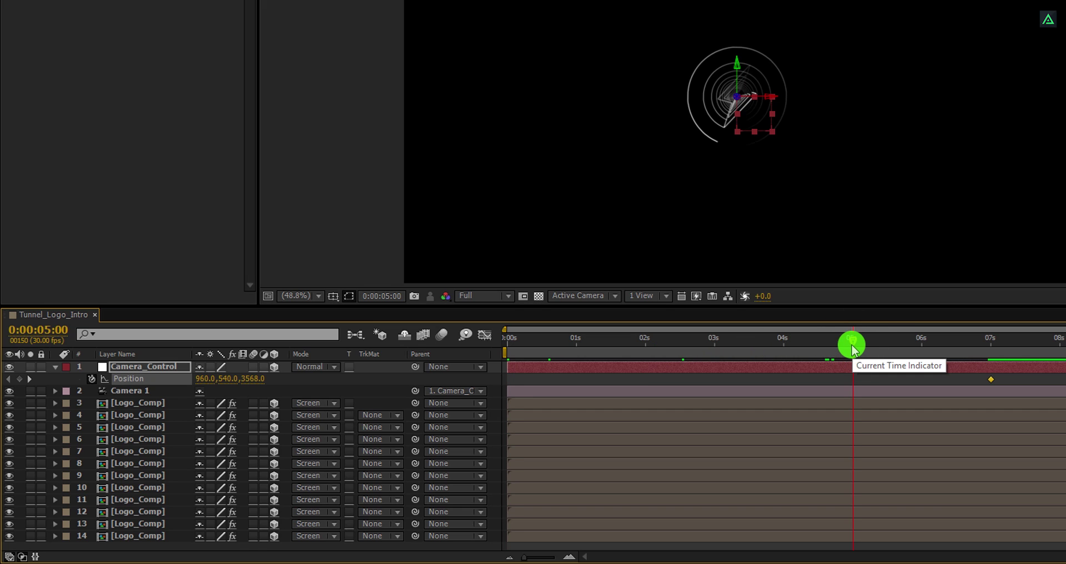
drag(246, 381, 892, 360)
drag(231, 395, 571, 371)
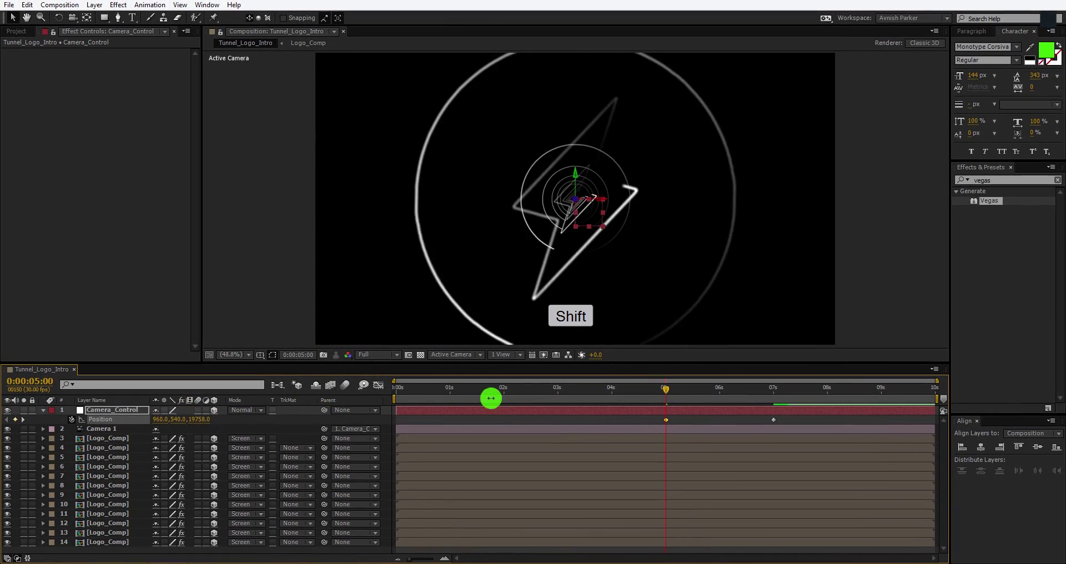
drag(491, 398, 427, 406)
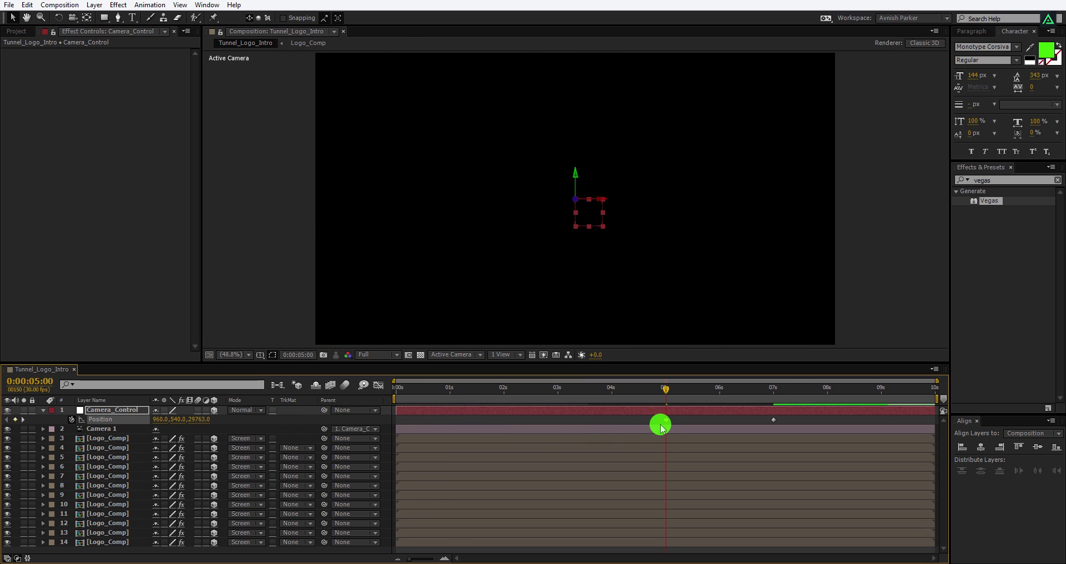
drag(666, 420, 398, 424)
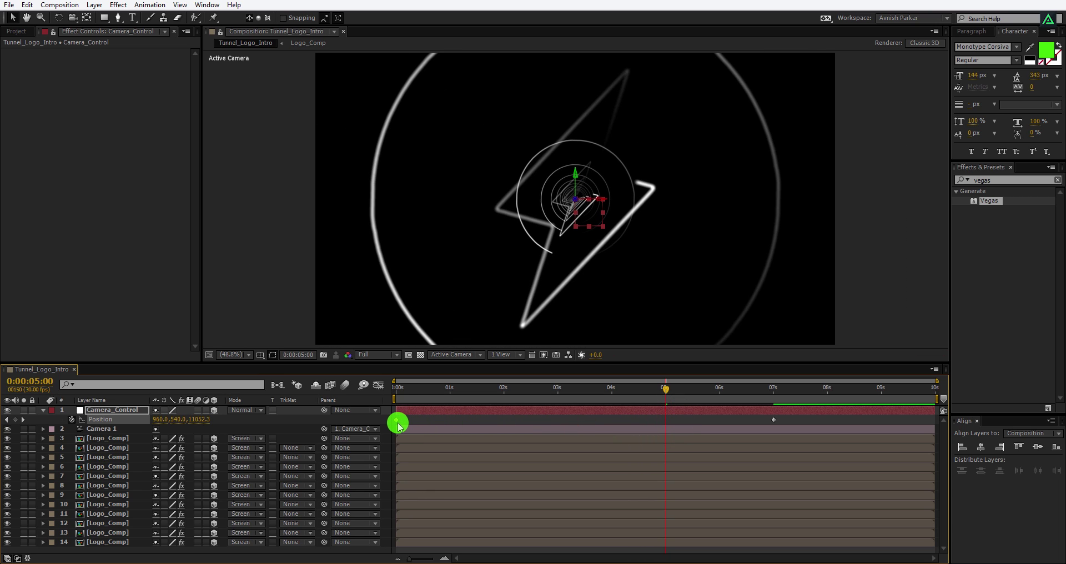
- Keyframe Camera_Control's Z Rotation at 0° at 7 seconds and at 90° at the composition's start
click(398, 388)
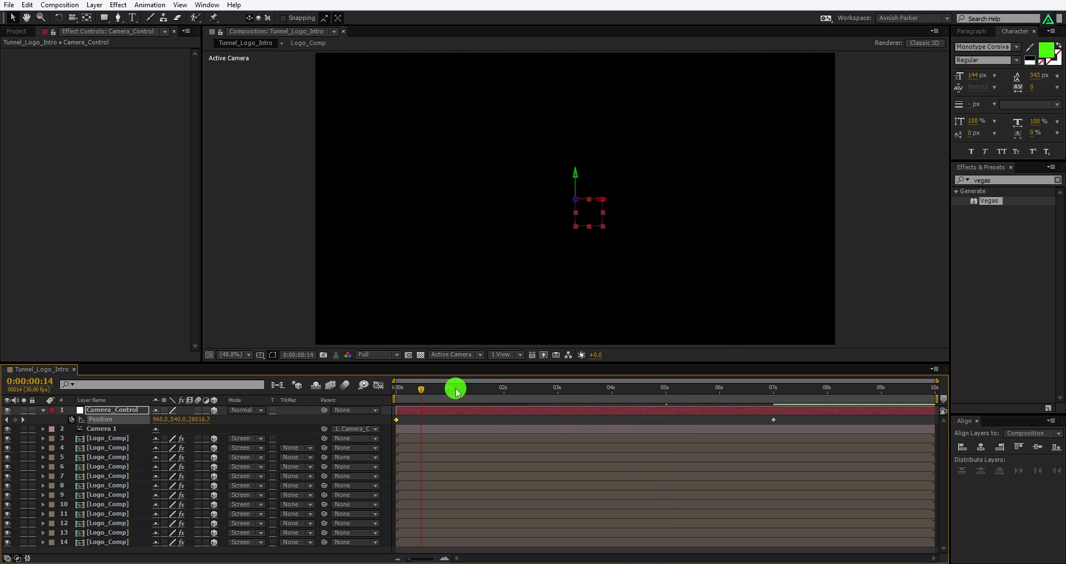
drag(456, 392, 502, 385)
click(392, 389)
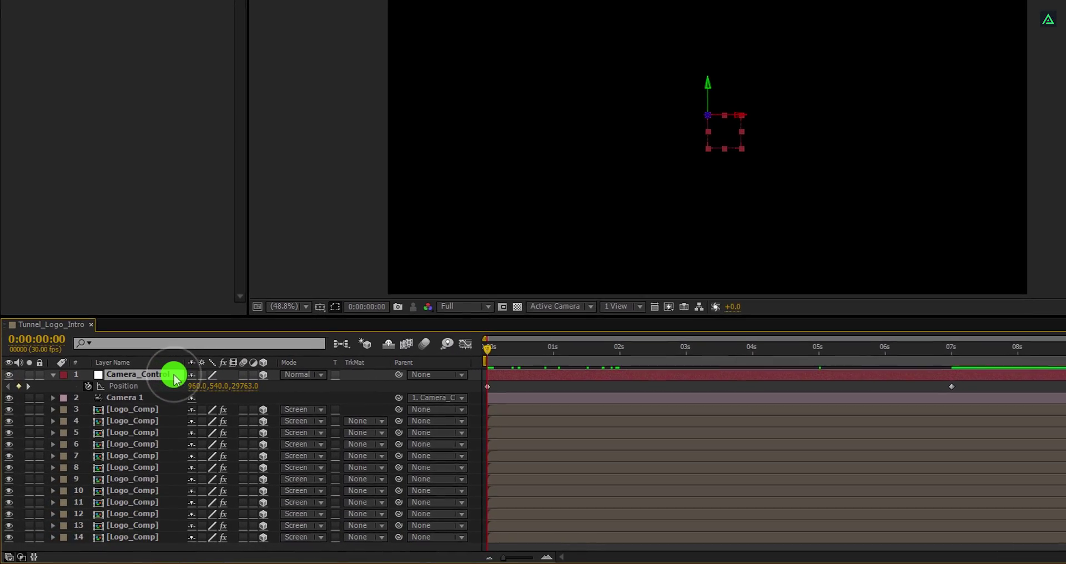
key(r)
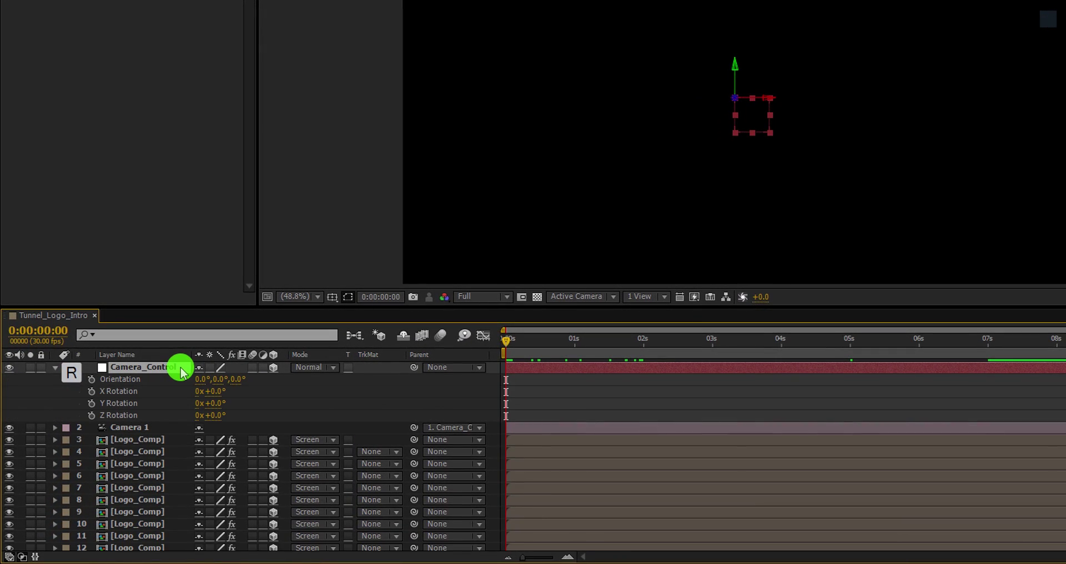
click(91, 415)
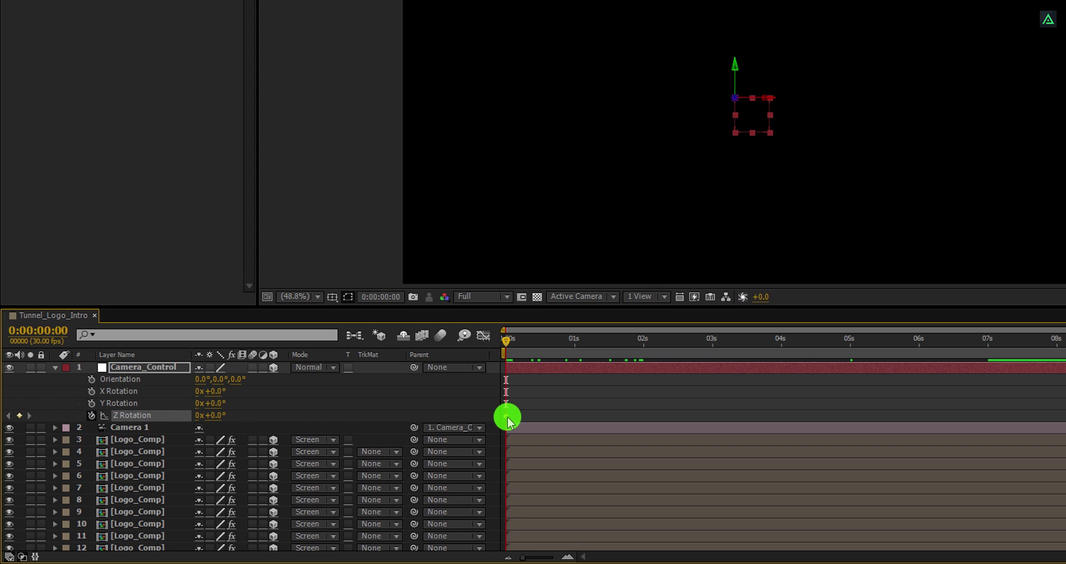
key(u)
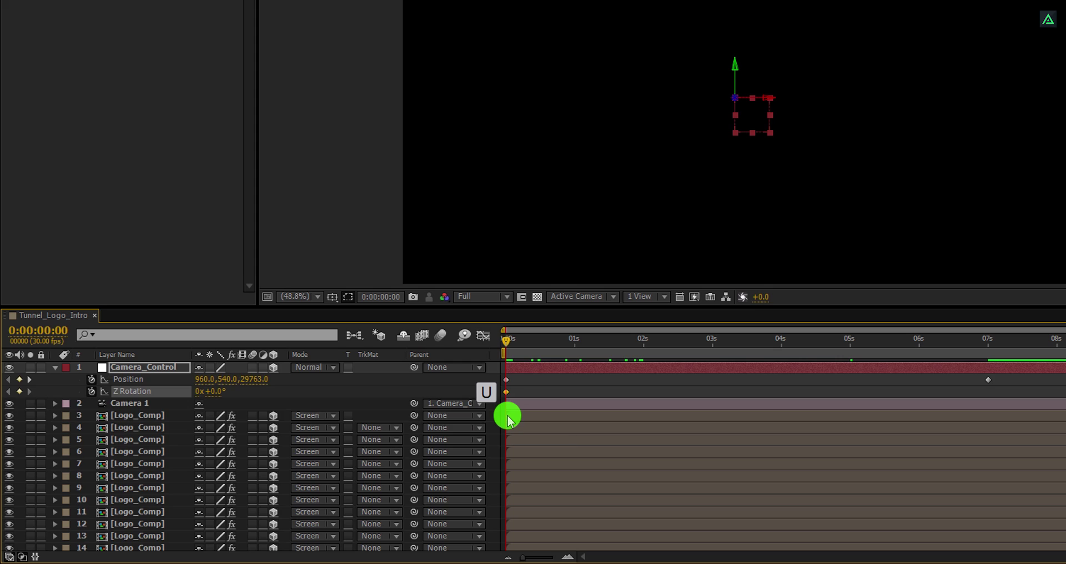
drag(507, 393, 949, 400)
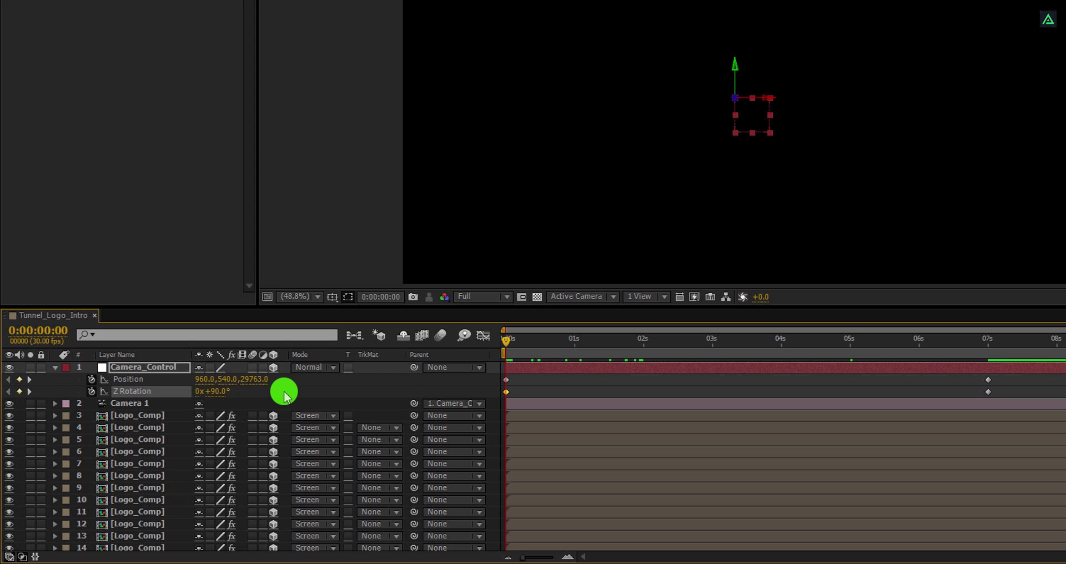
- Apply Easy Ease to all of Camera_Control's Position and Z Rotation keyframes
drag(1003, 376, 506, 396)
right_click(507, 395)
mouse_move(564, 383)
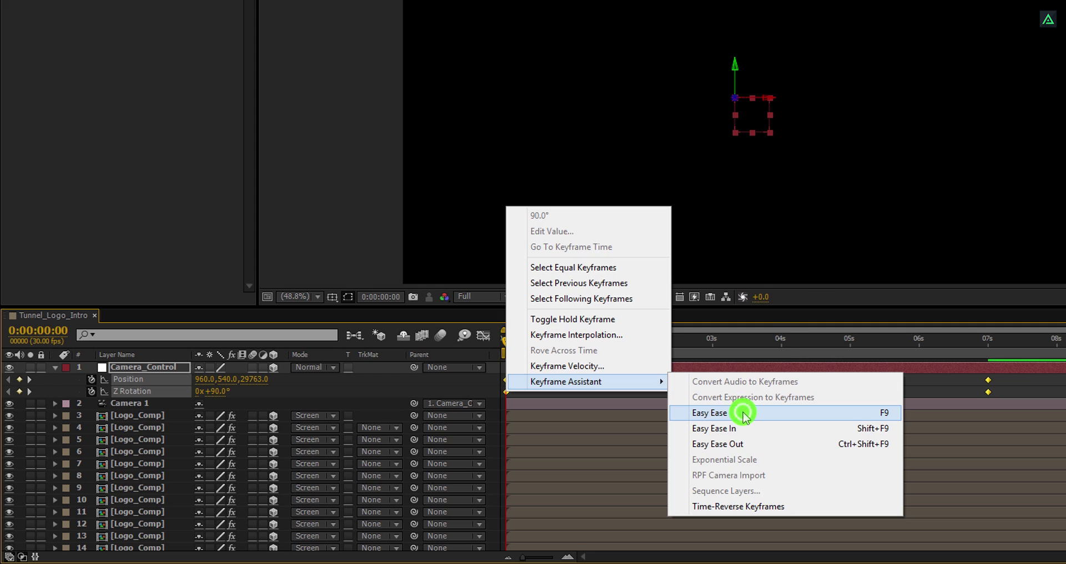
click(744, 414)
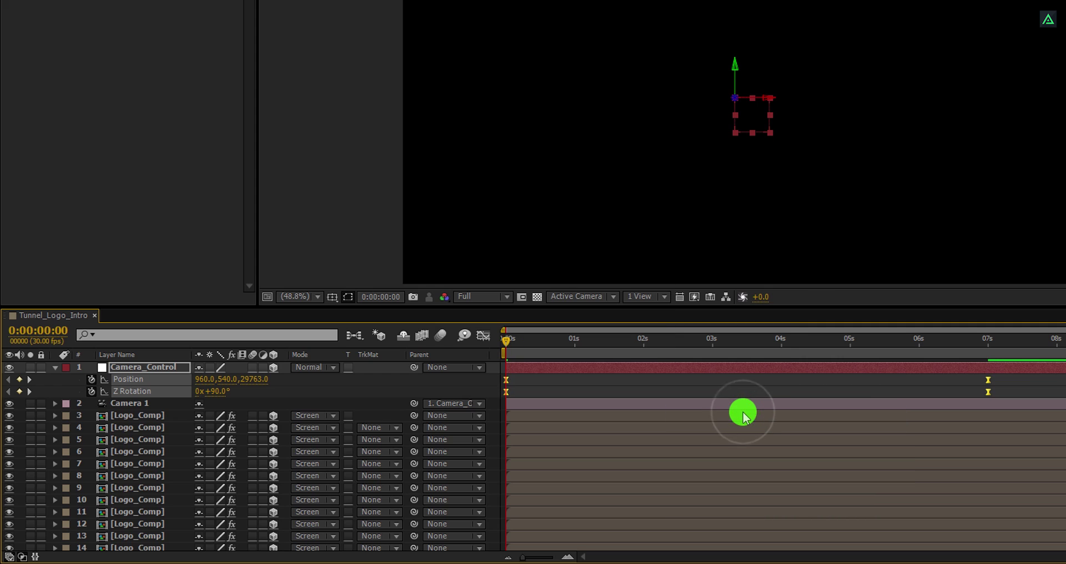
- Reshape the easing curves of Camera_Control's keyframes in the Graph Editor by adjusting their handles, and collapse the layer's properties
click(484, 335)
drag(1007, 493, 756, 514)
drag(587, 493, 484, 528)
drag(586, 512, 613, 508)
click(483, 335)
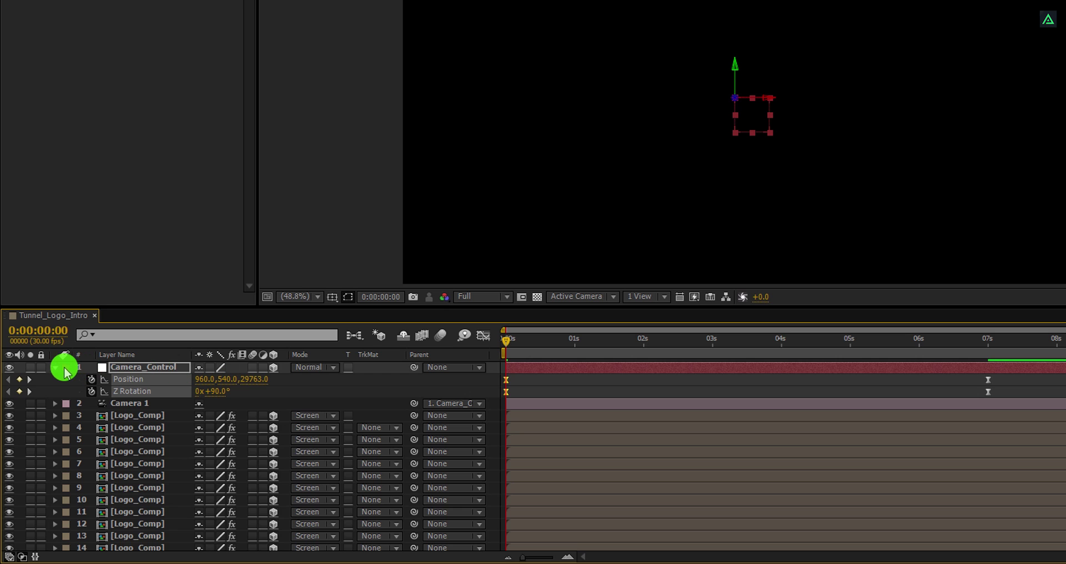
click(56, 367)
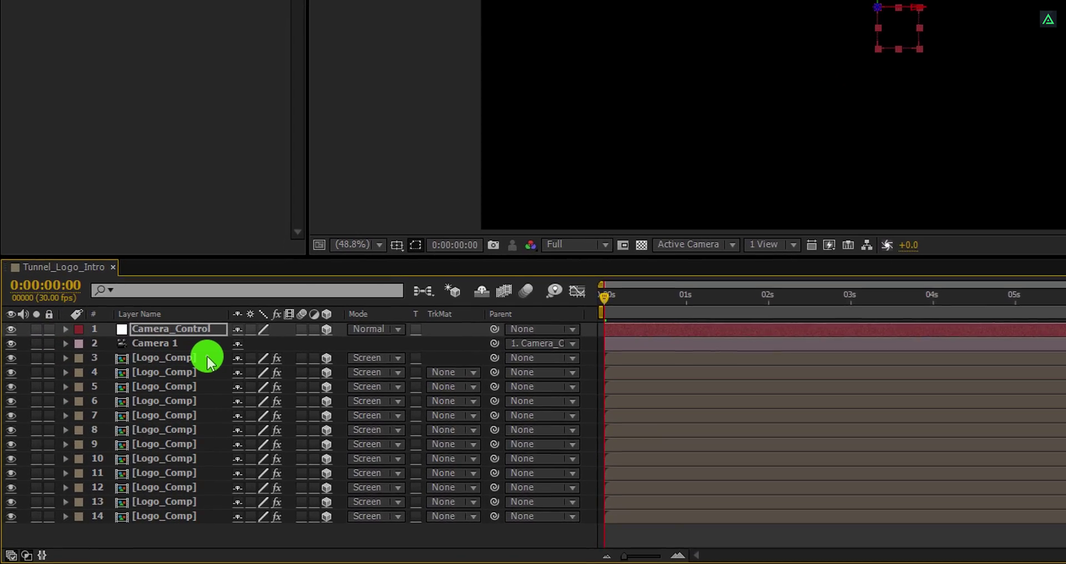
- Rename the uppermost Logo_Comp layer, layer 3, as Logo_Reveal and disable its Vegas effect
click(208, 361)
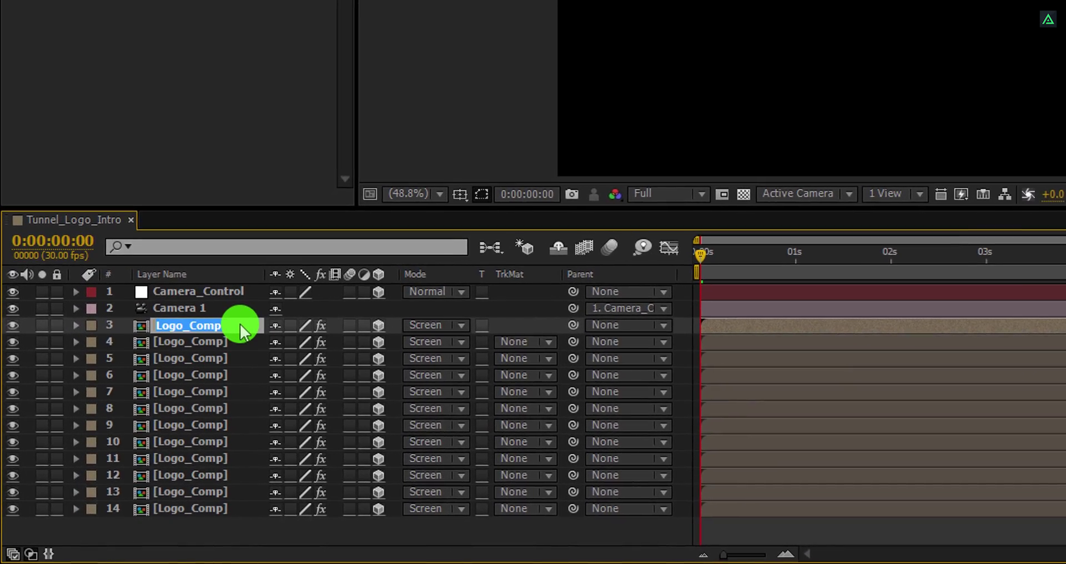
key(Return)
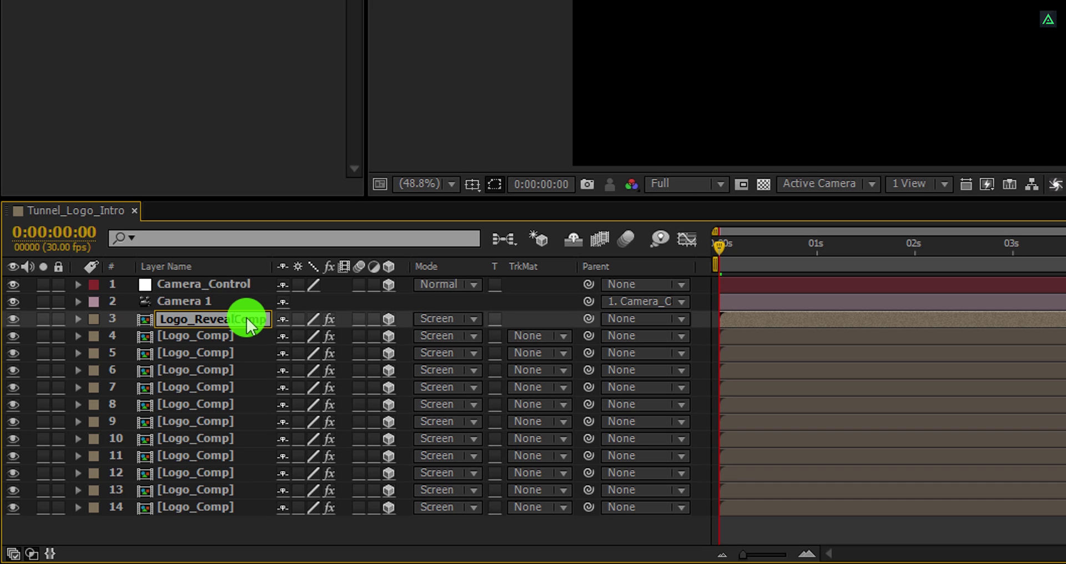
key(Return)
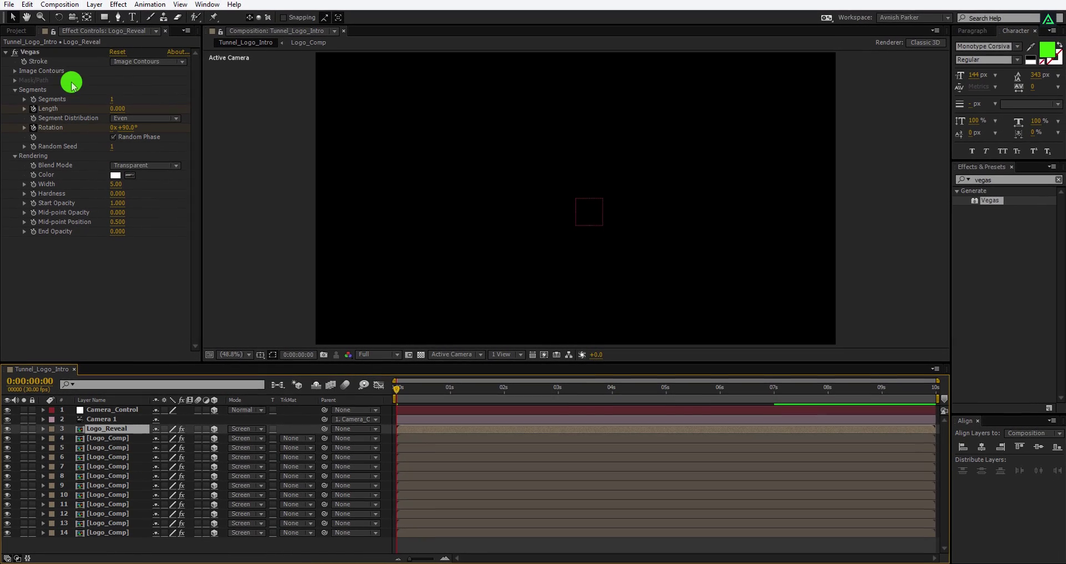
click(14, 56)
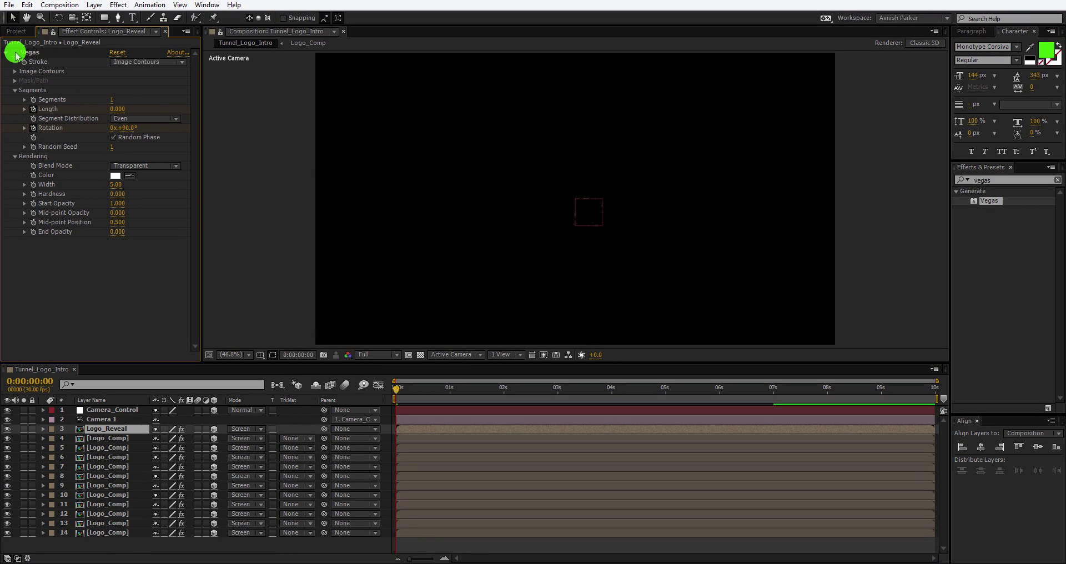
click(698, 390)
drag(699, 390, 624, 398)
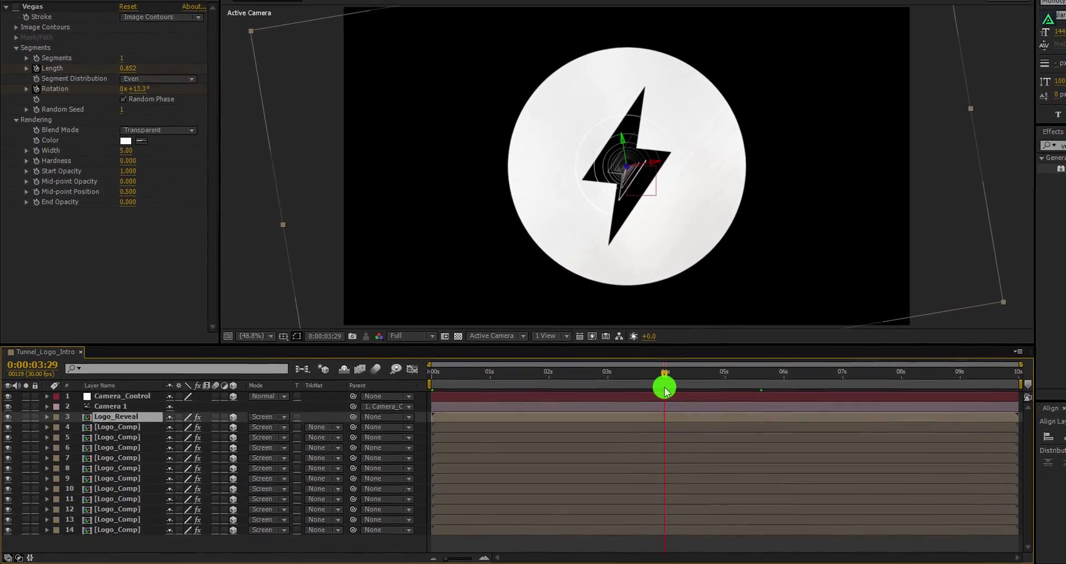
- Keyframe the Opacity of all Logo_Comp layers, 4 to 14, at 100% at 0:00:03:22 and 0% at 0:00:05:21
click(143, 420)
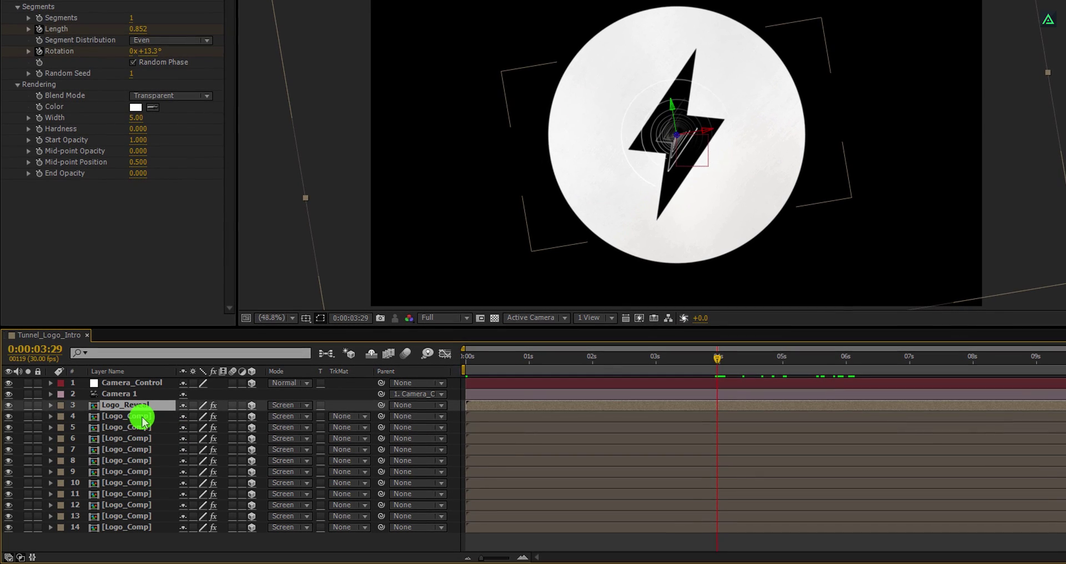
shift+click(136, 529)
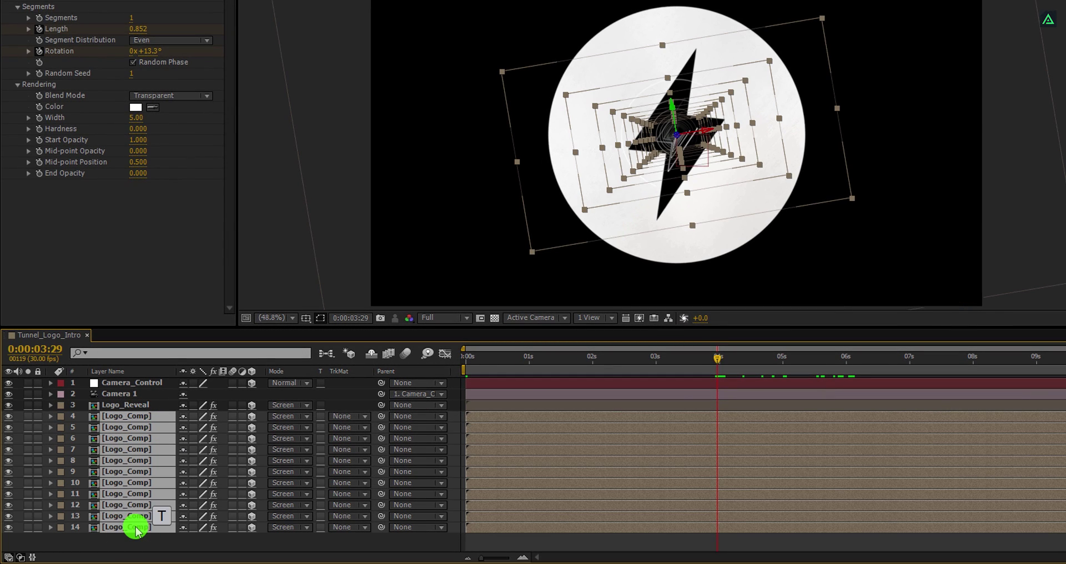
key(t)
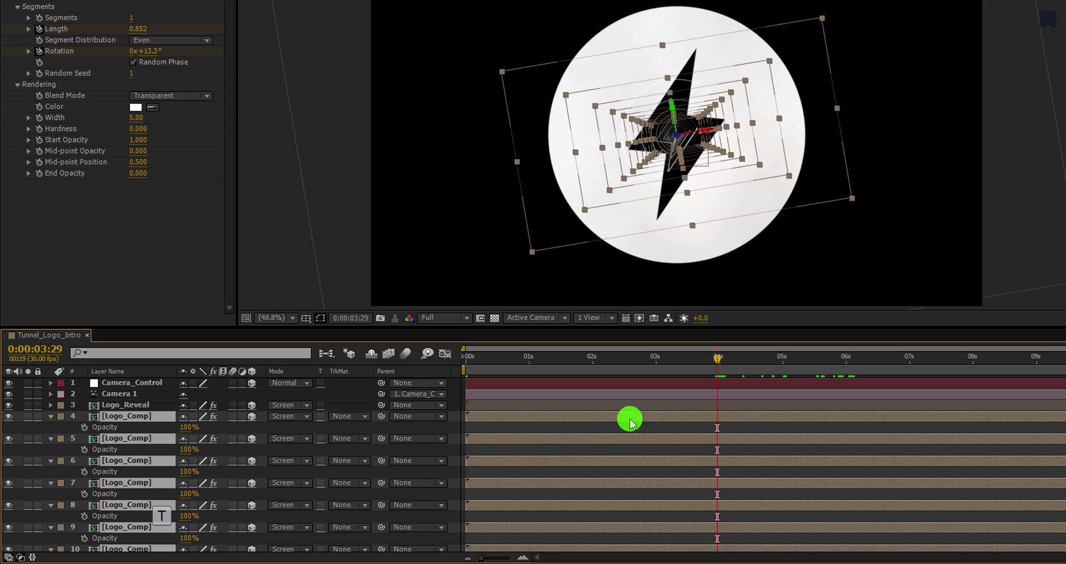
drag(718, 363, 704, 363)
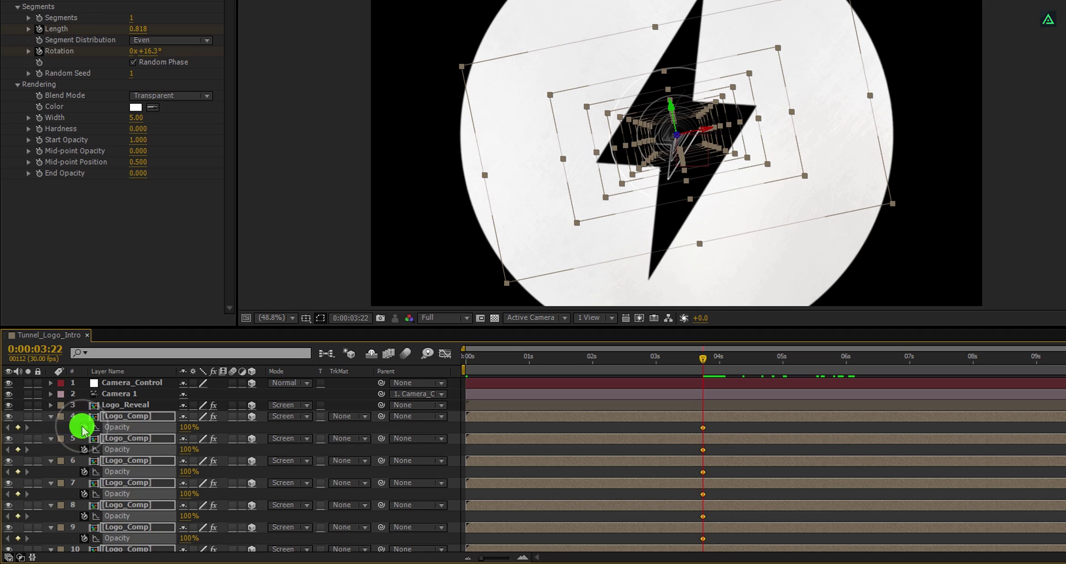
drag(806, 361, 827, 369)
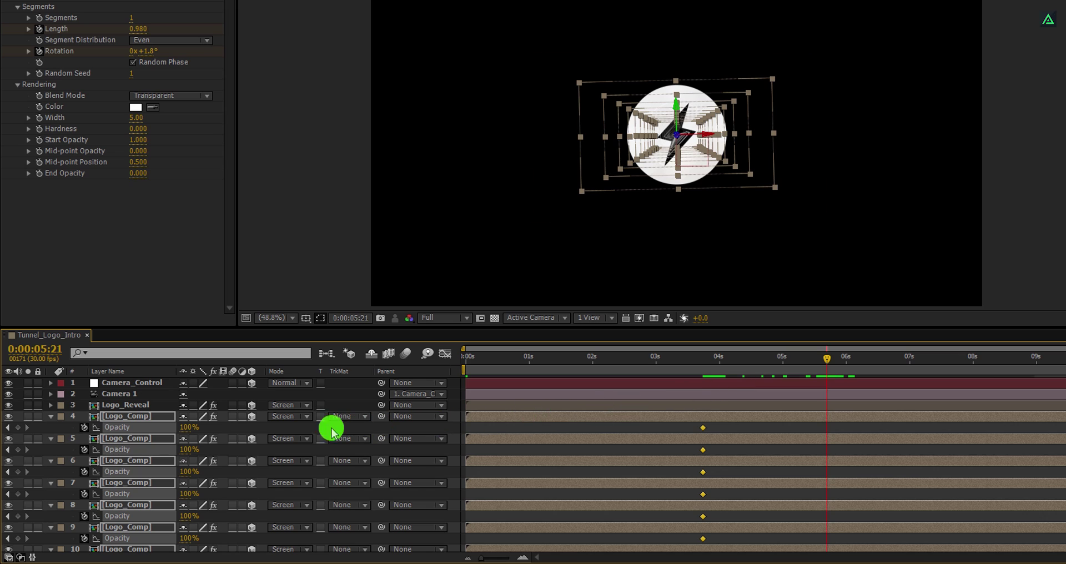
click(185, 429)
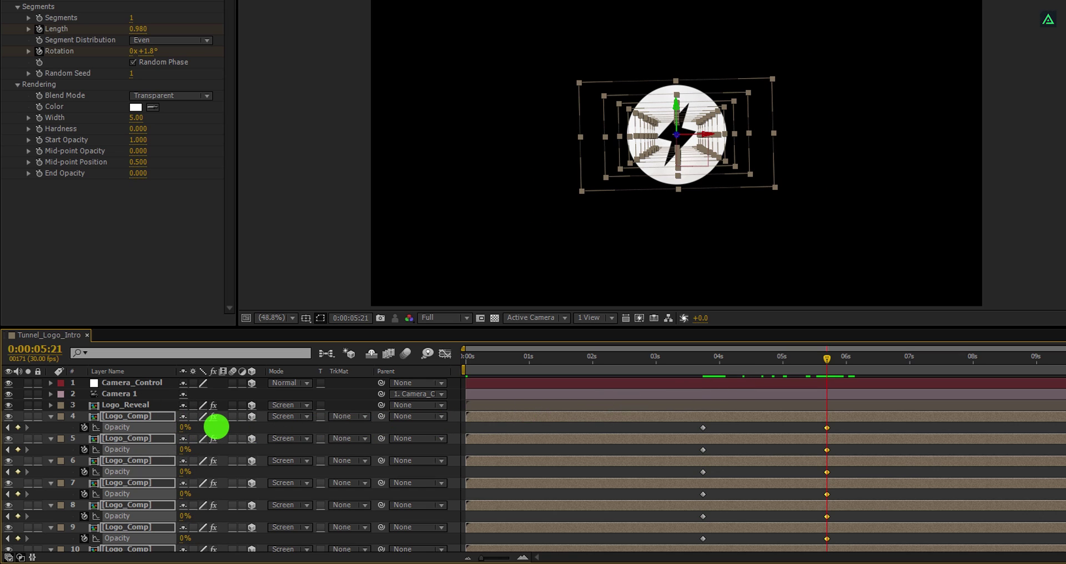
- Apply Easy Ease to all Opacity keyframes of the Logo_Comp layers
drag(687, 426, 841, 561)
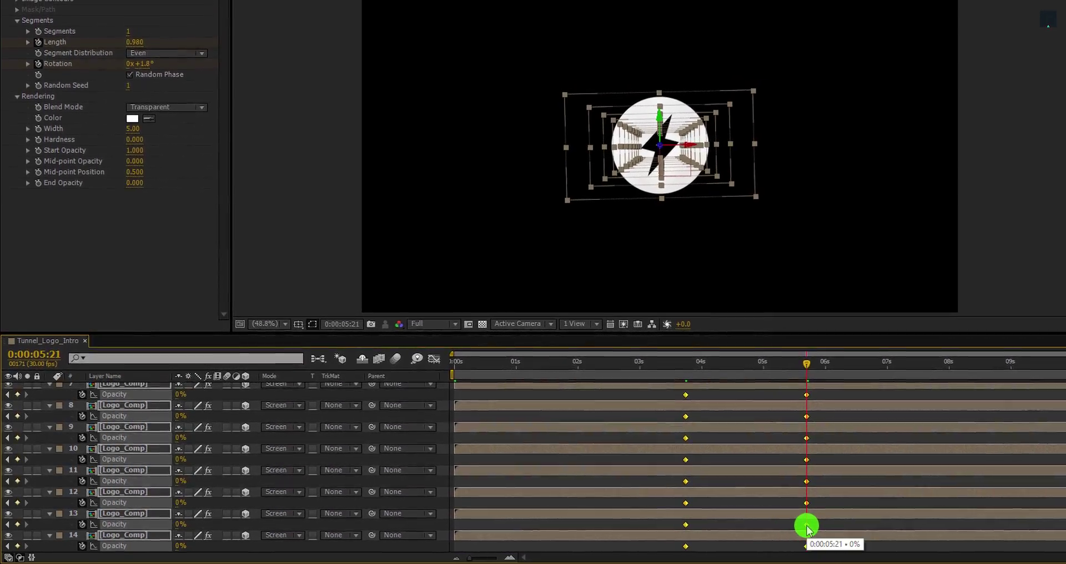
right_click(827, 546)
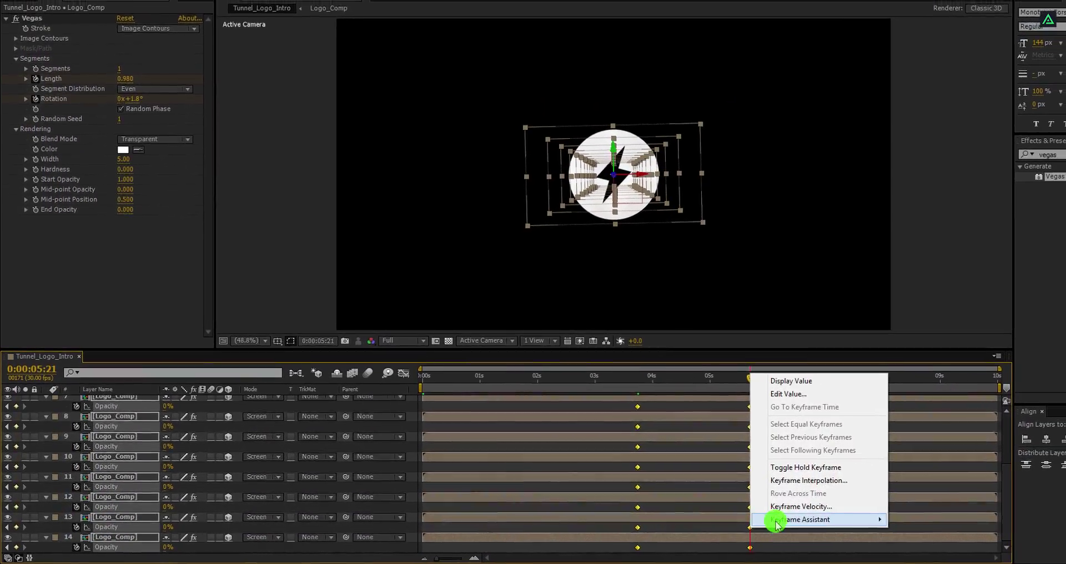
mouse_move(775, 524)
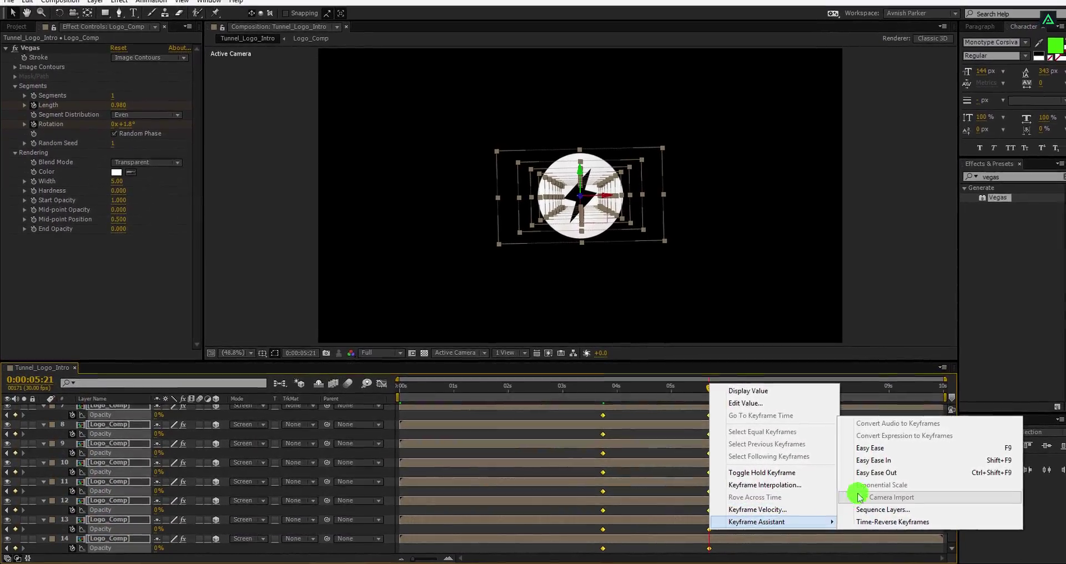
click(928, 443)
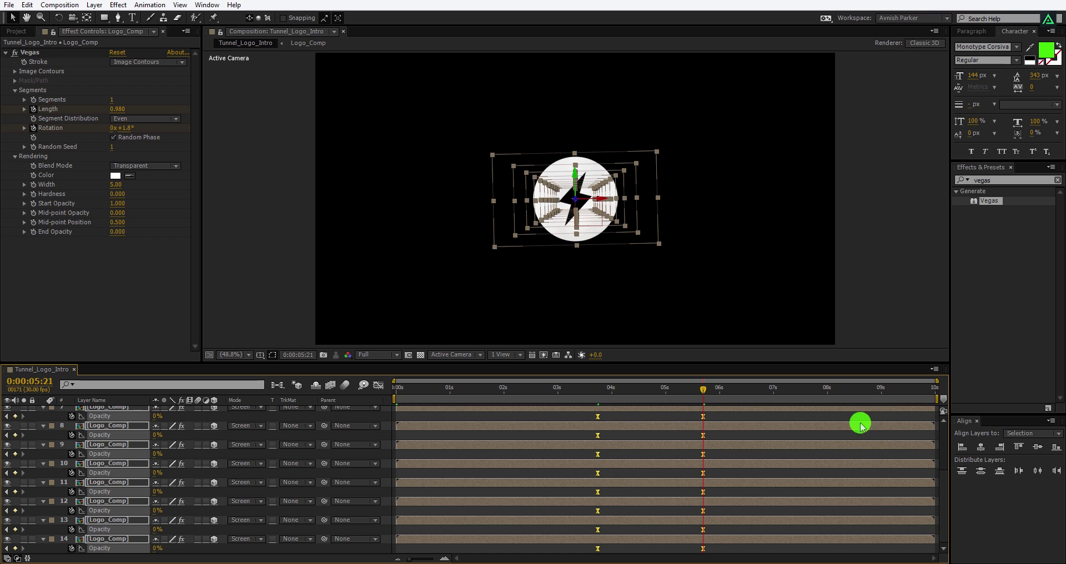
- Preview the tunnel logo animation and collapse the properties of all layers
key(KP_0)
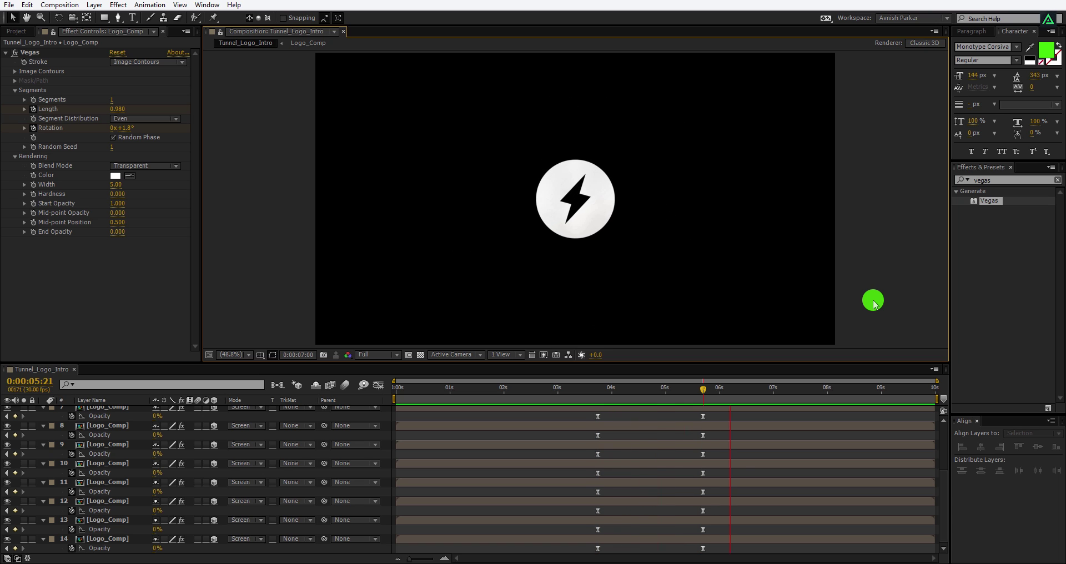
drag(403, 388, 677, 392)
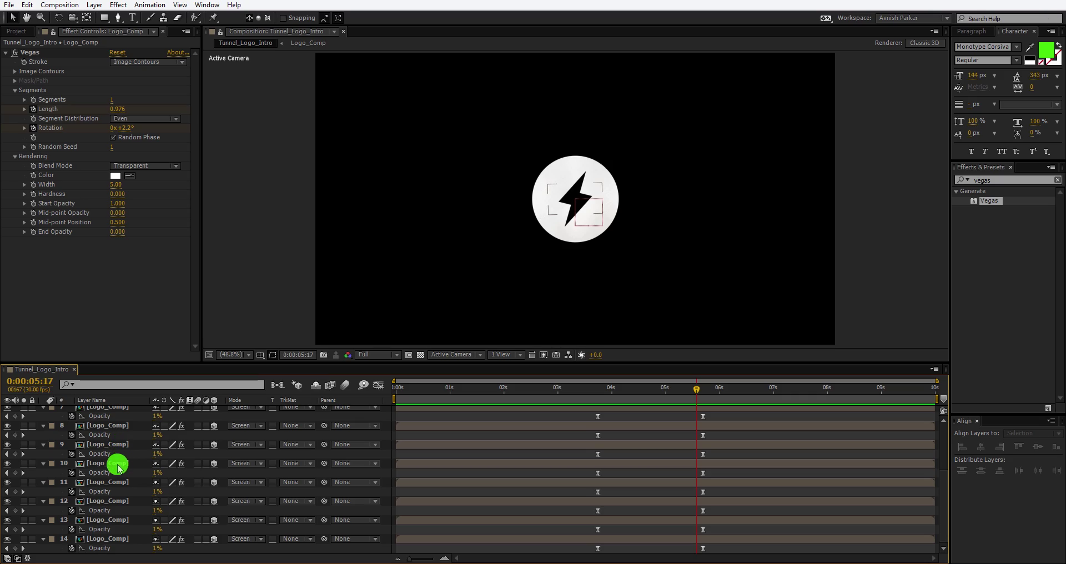
key(ctrl+a)
key(u)
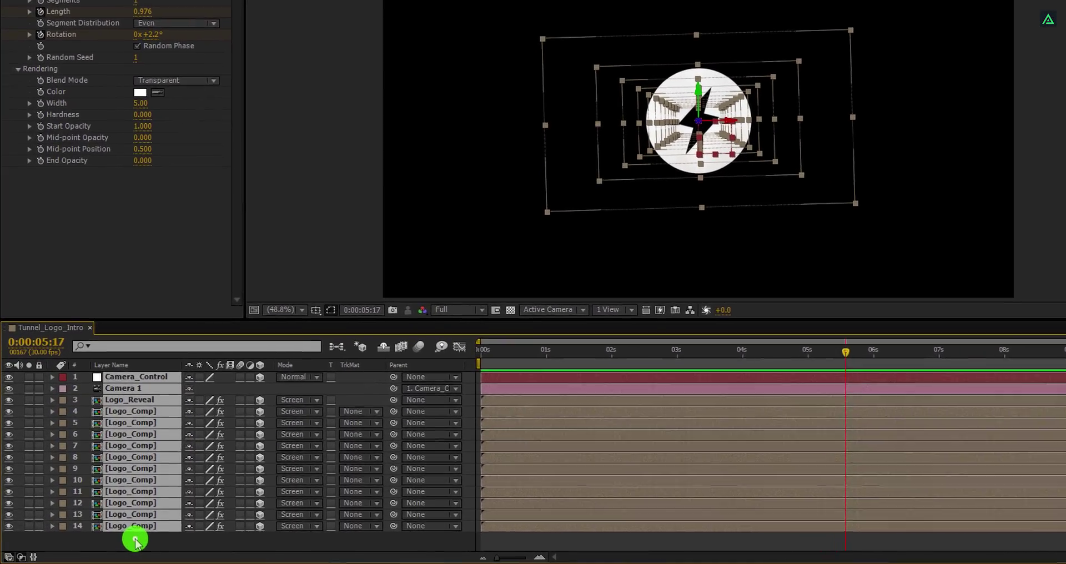
- Create a white 1920 x 1080 px solid named Background and place it beneath all other layers
click(135, 542)
right_click(135, 541)
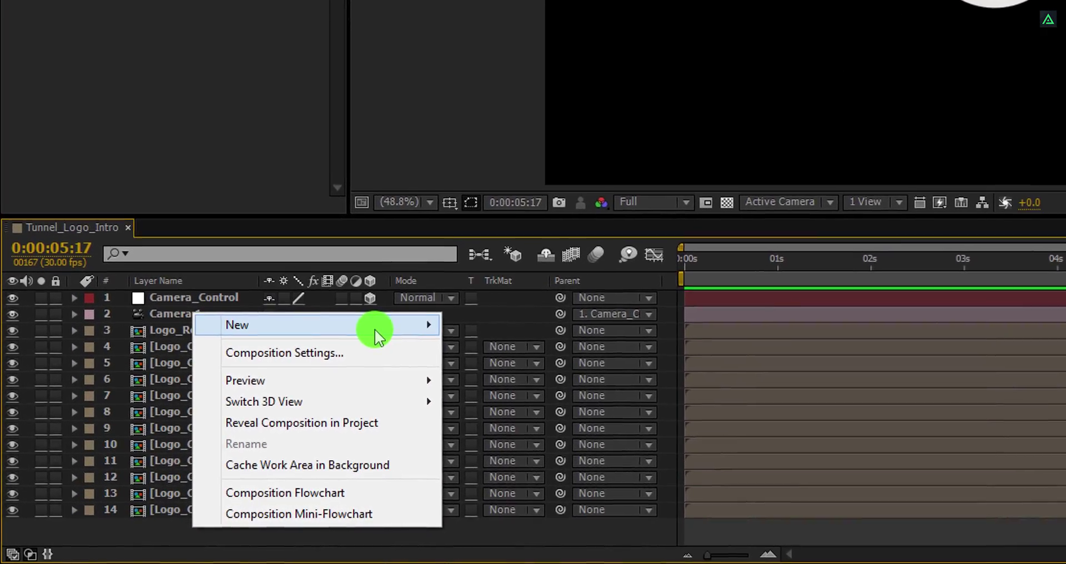
mouse_move(409, 333)
click(508, 372)
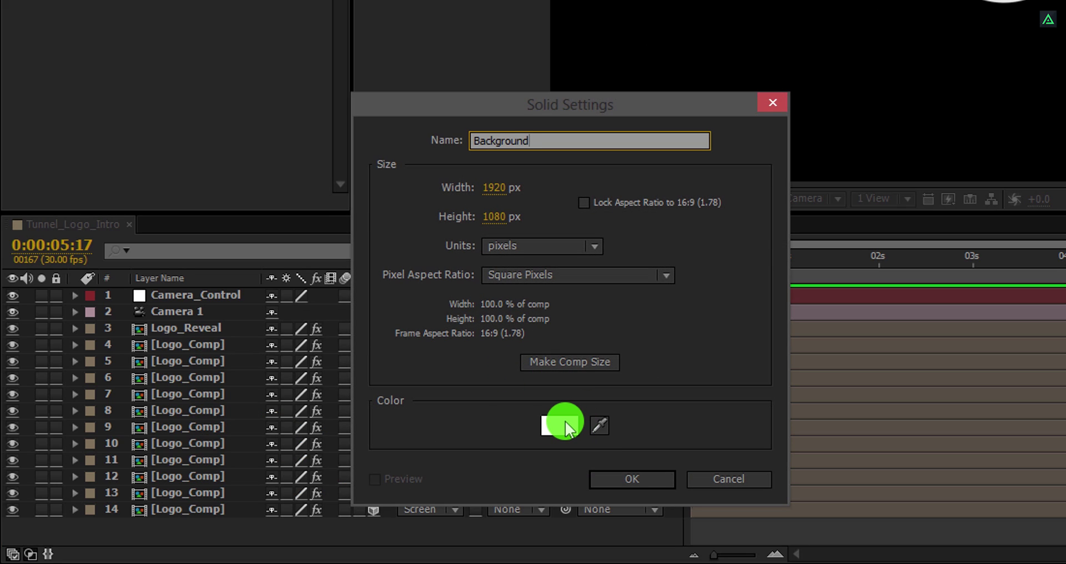
click(615, 478)
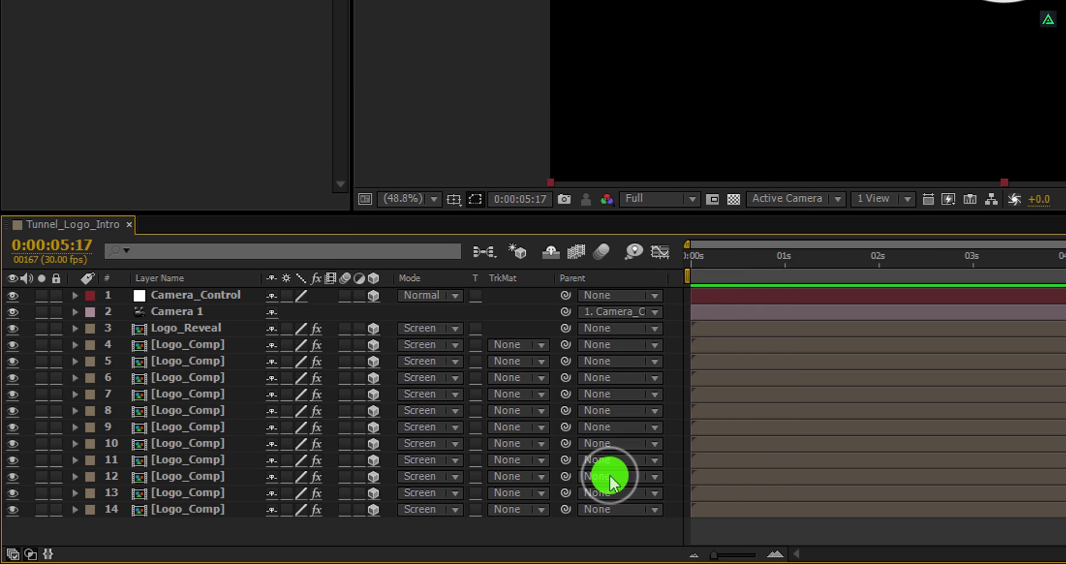
drag(238, 295, 222, 537)
- Pre-compose the Background solid into a composition named Background, moving all attributes into the new composition
right_click(234, 534)
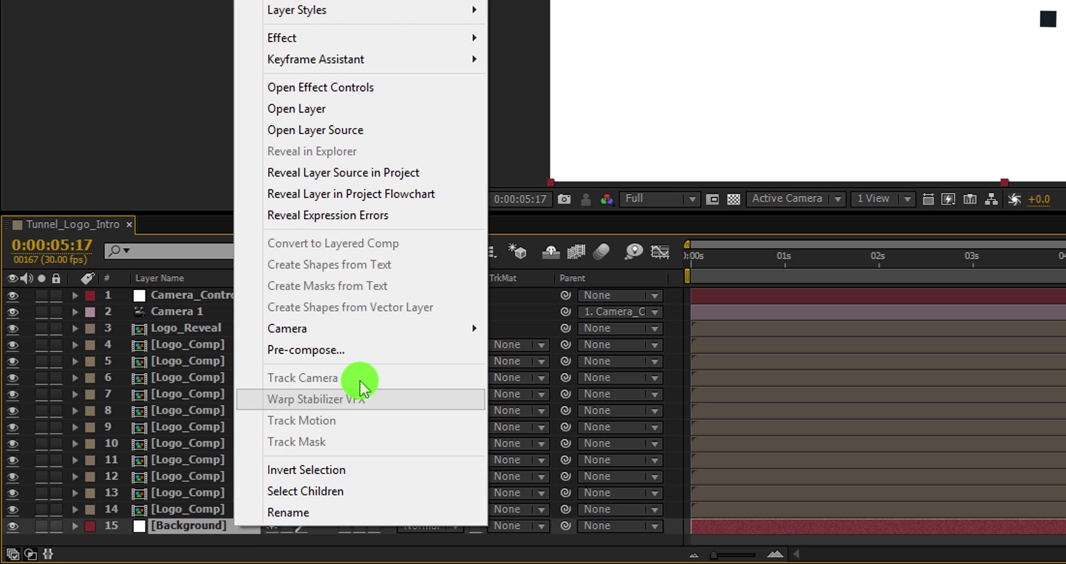
click(371, 350)
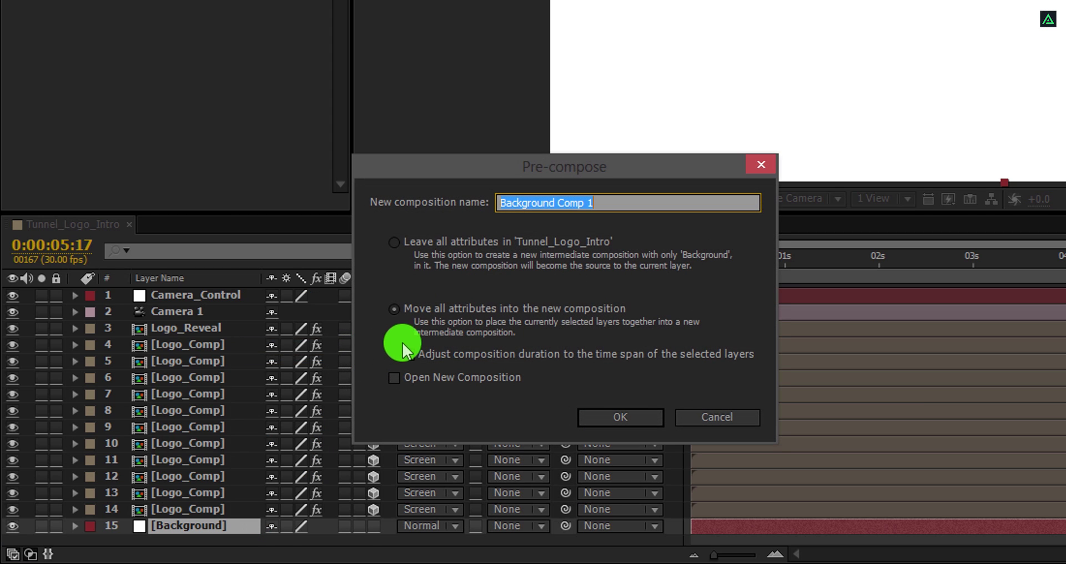
click(424, 317)
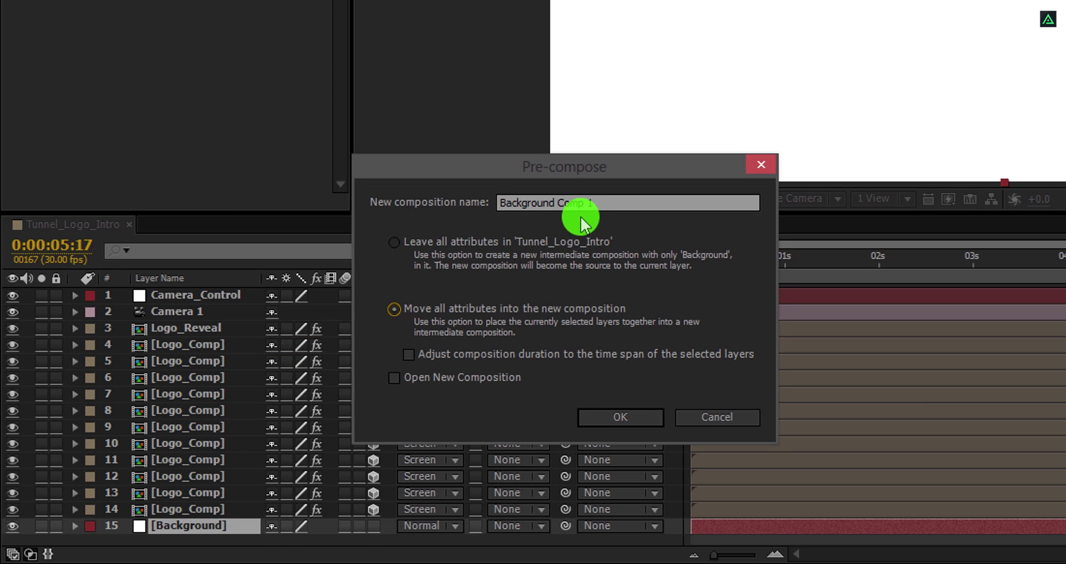
drag(566, 201, 617, 201)
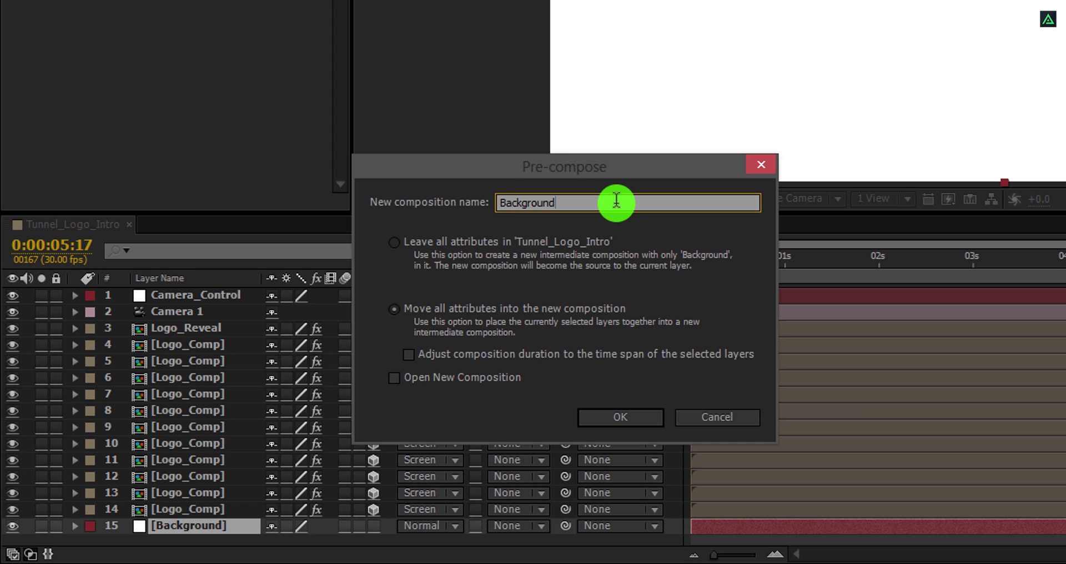
click(596, 417)
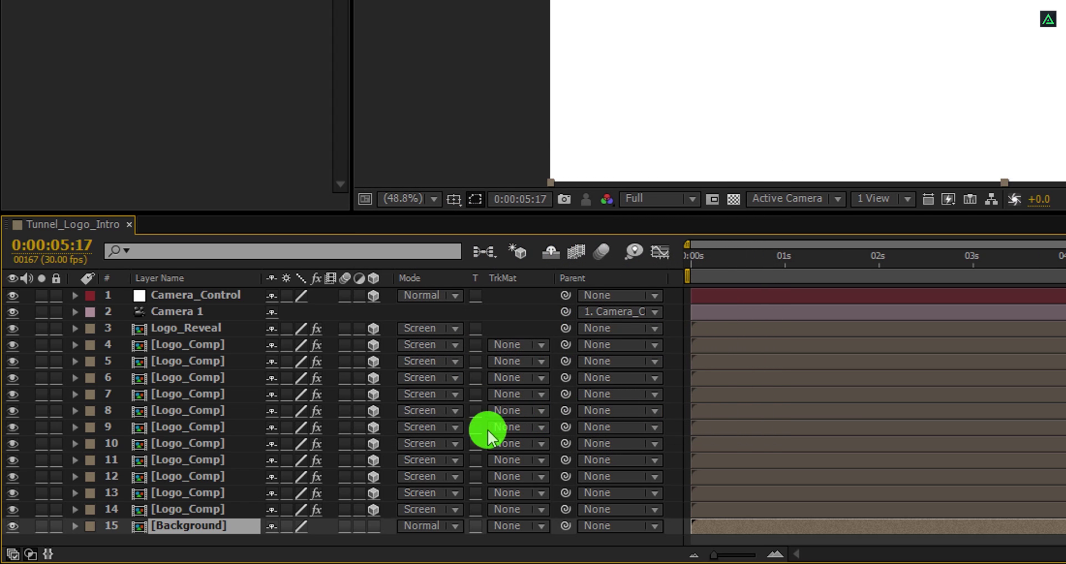
- Apply the CC Ball Action effect to the solid inside the Background composition and set its Scatter to 1000
double_click(230, 524)
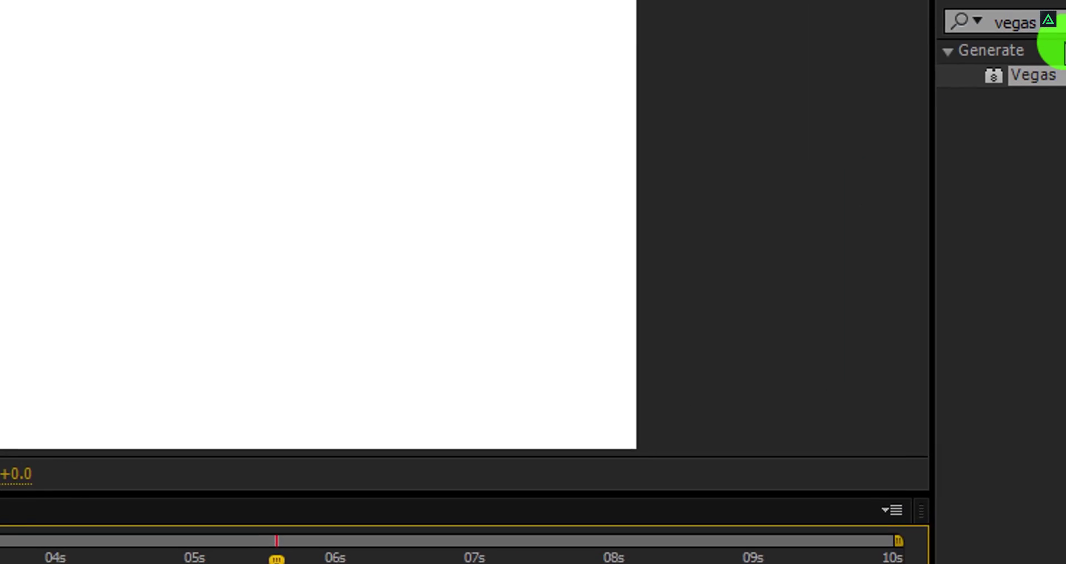
click(1058, 24)
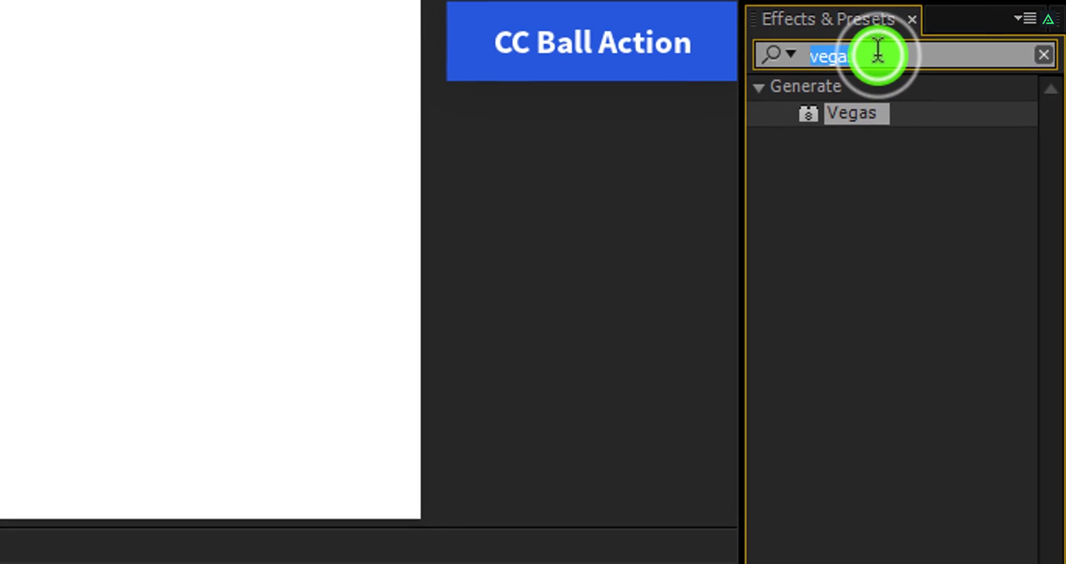
text(ball)
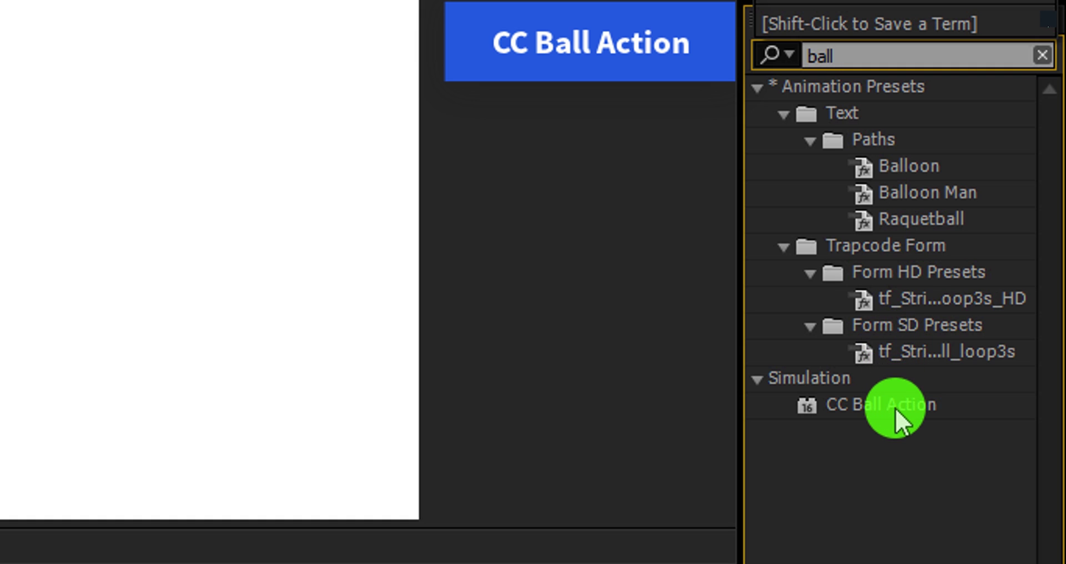
drag(895, 408, 299, 388)
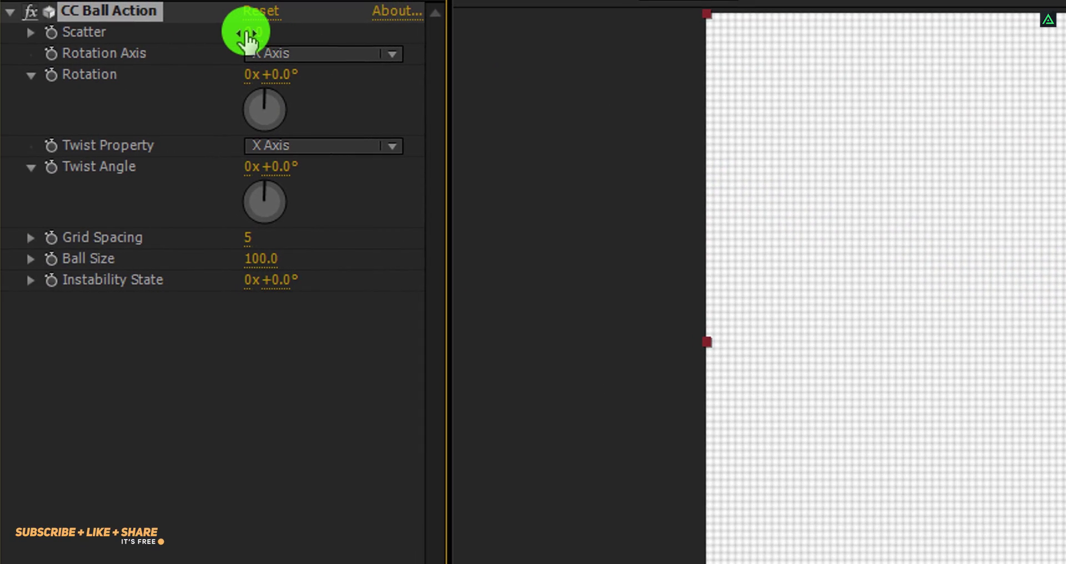
click(247, 35)
text(1000.0)
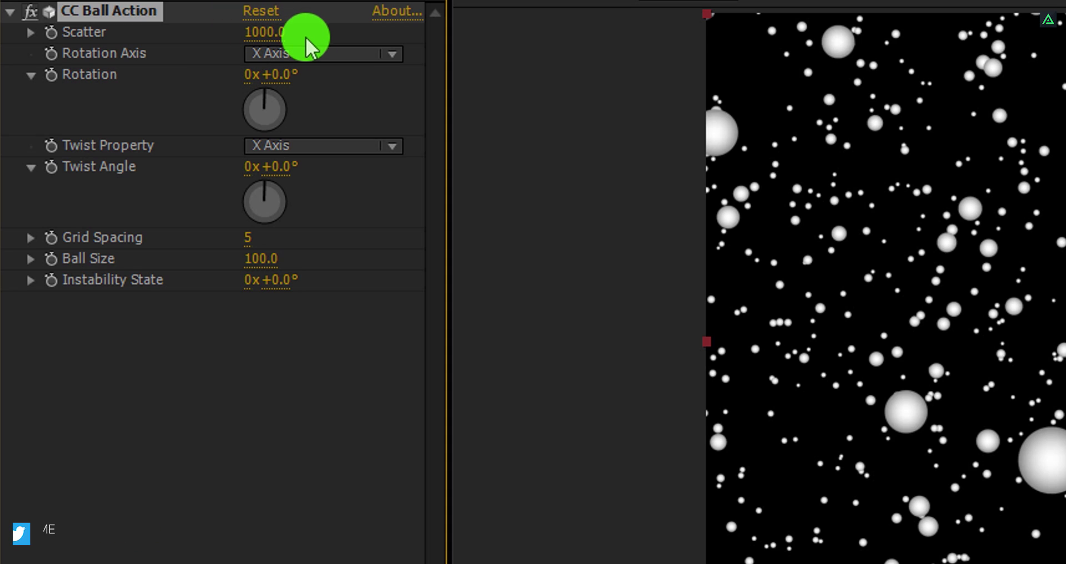
- Set the Ball Size of the CC Ball Action effect to 10
click(261, 258)
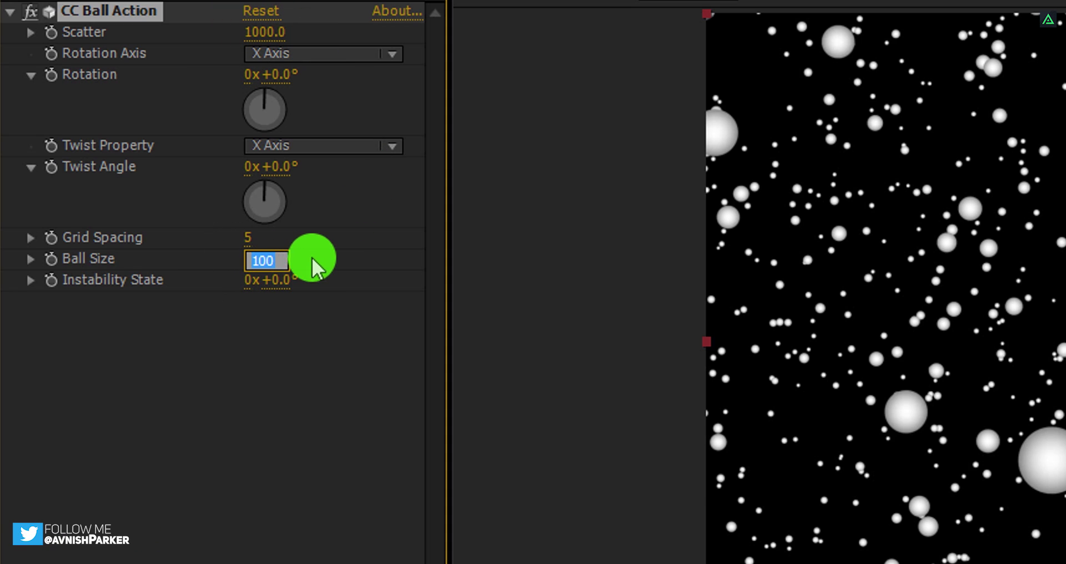
text(10)
key(Return)
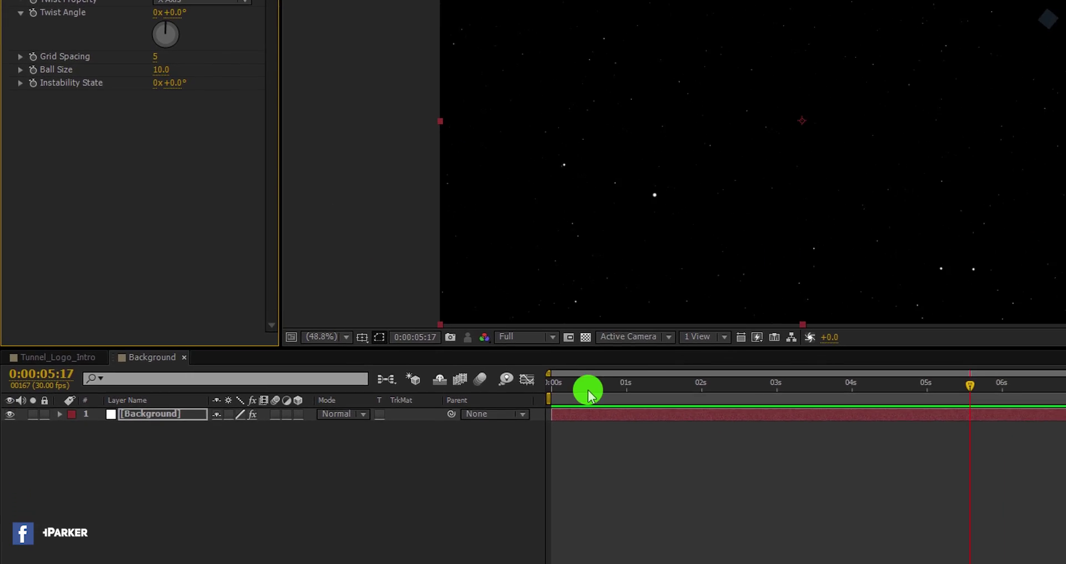
- Go to the start of the Background composition and add a two-node 35mm camera with depth of field enabled
click(561, 390)
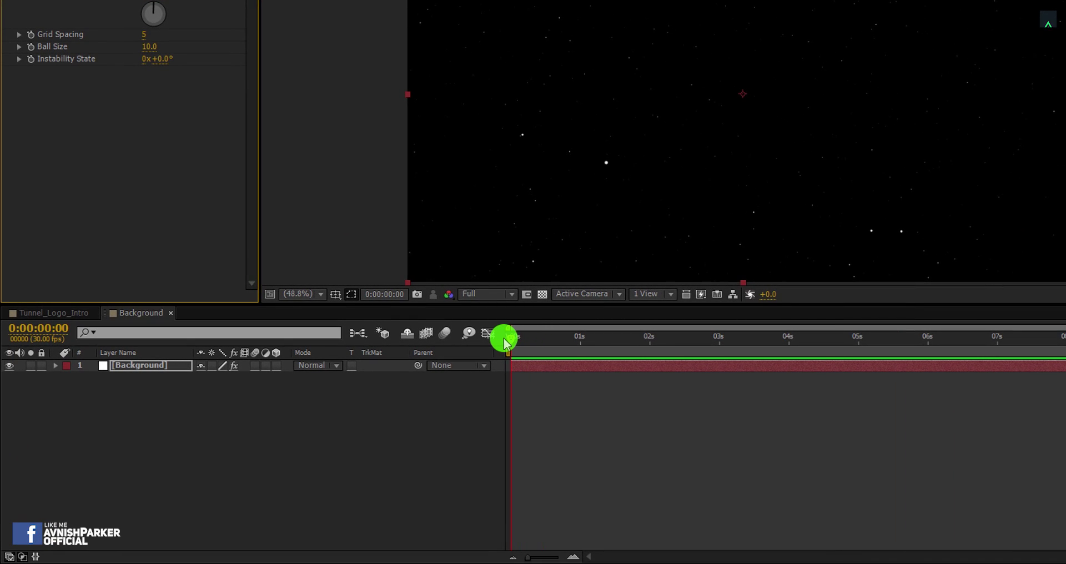
click(157, 427)
right_click(157, 427)
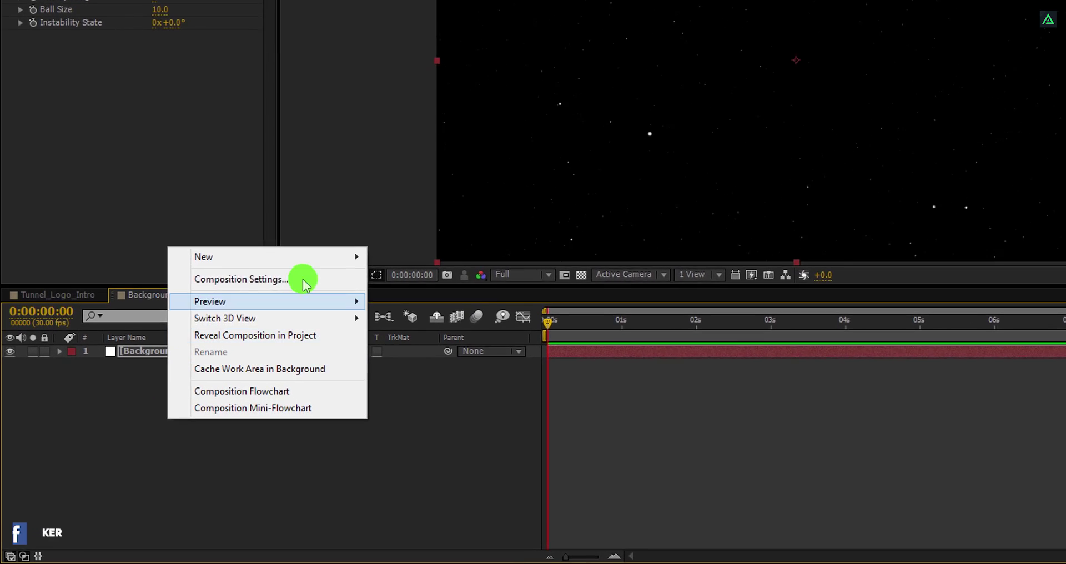
mouse_move(313, 257)
click(438, 331)
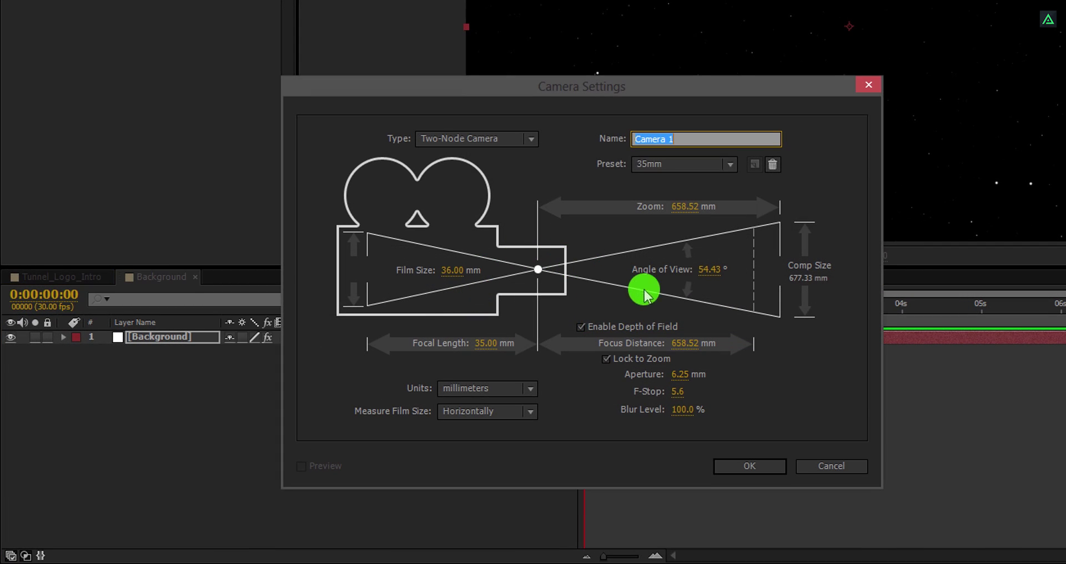
click(734, 472)
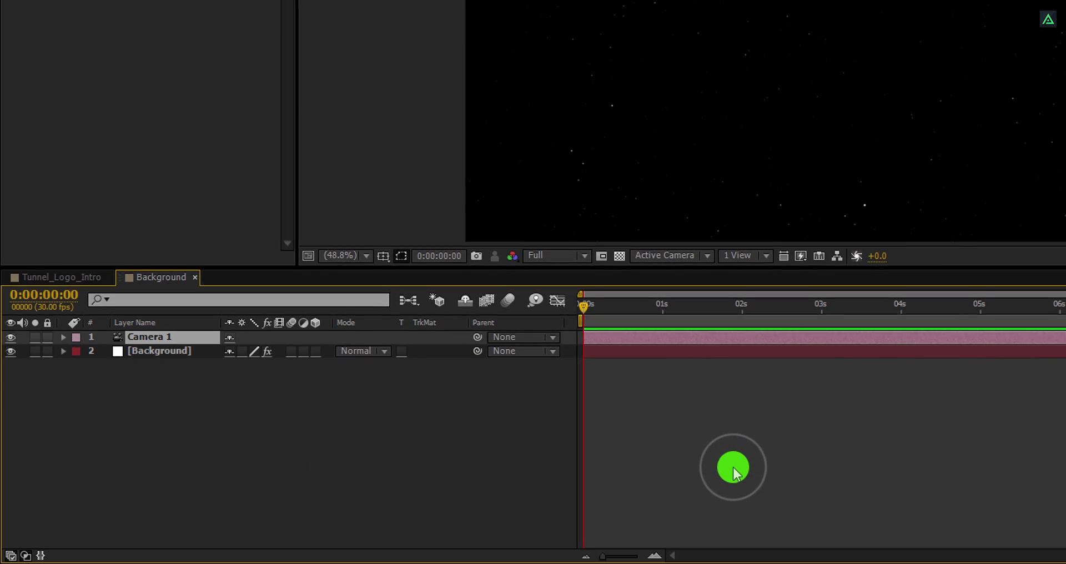
- Keyframe the camera's Z position at 0 at the composition start and at -1945 at 0:00:07:01
key(p)
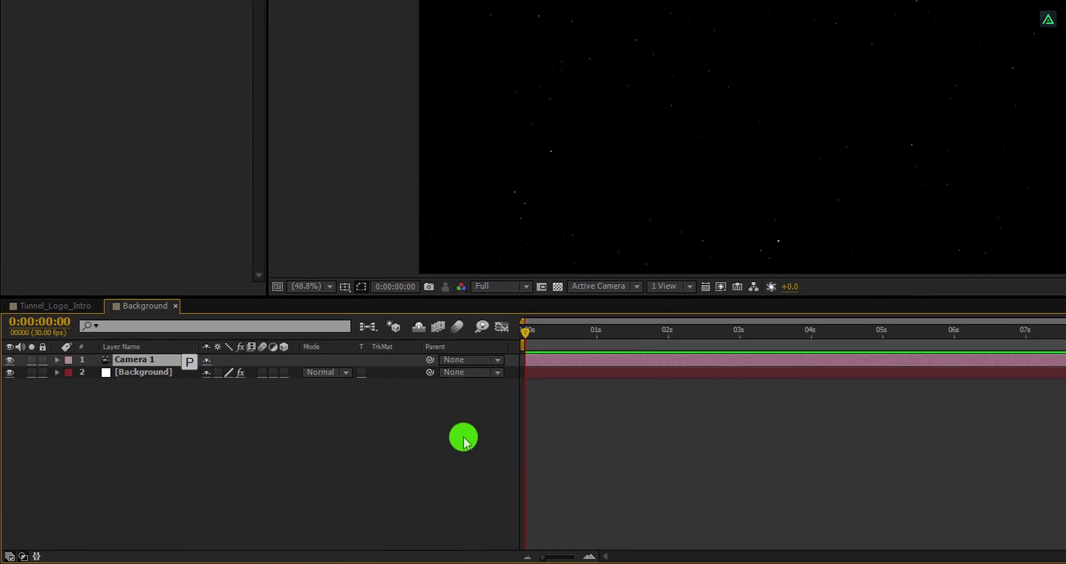
mouse_move(259, 383)
mouse_down()
mouse_move(142, 407)
mouse_move(71, 442)
mouse_move(276, 417)
mouse_move(907, 397)
mouse_move(250, 381)
mouse_move(512, 368)
mouse_move(245, 383)
mouse_up()
click(251, 379)
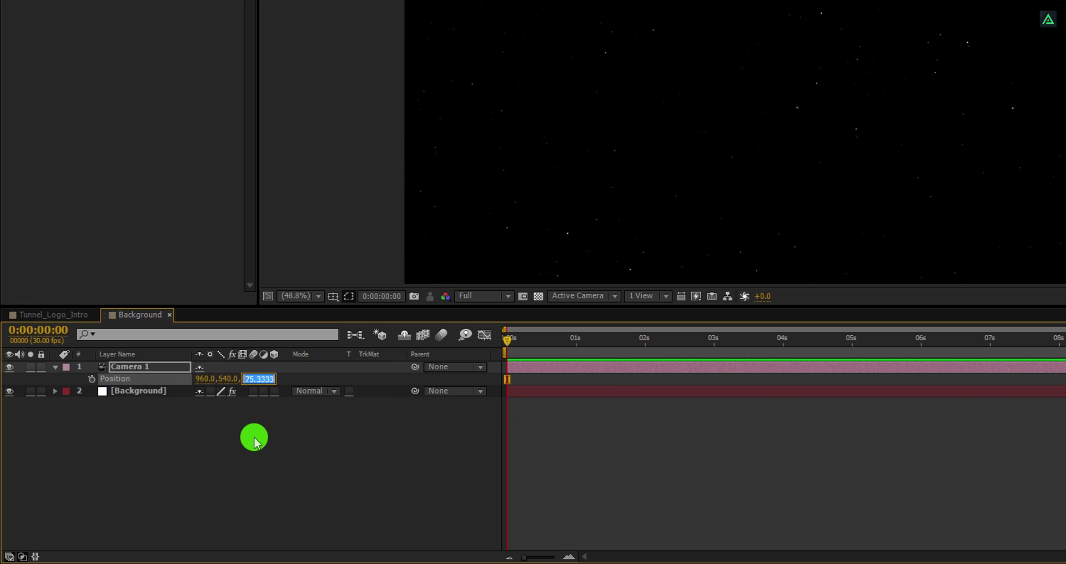
key(Return)
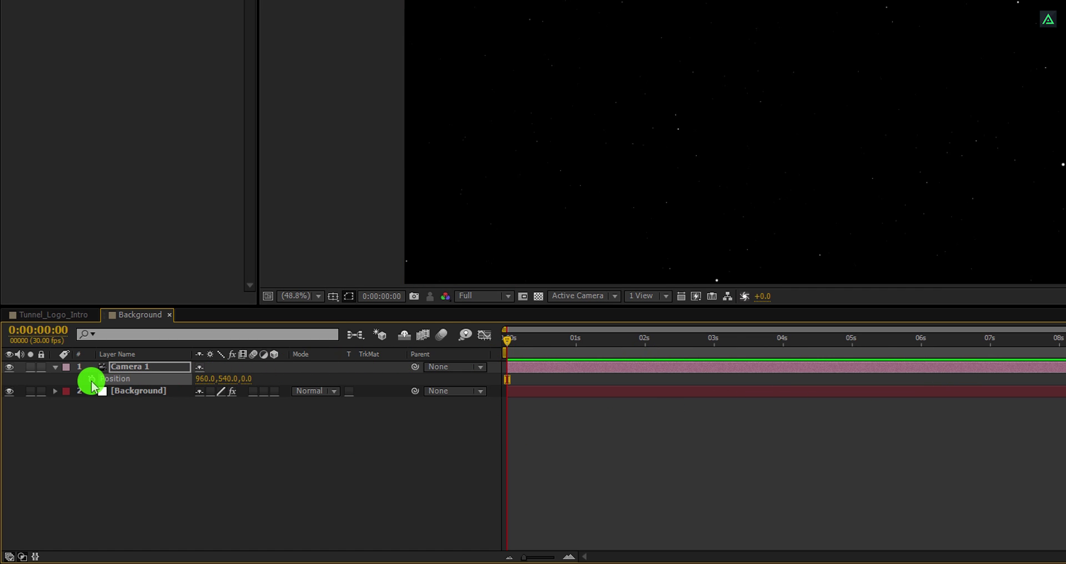
drag(797, 345, 981, 347)
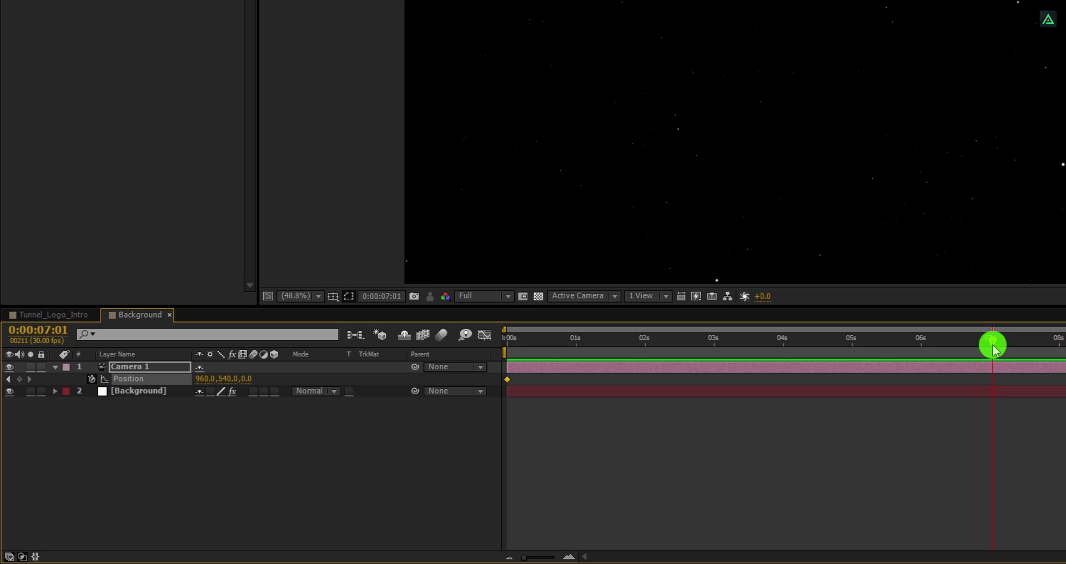
drag(257, 378, 114, 415)
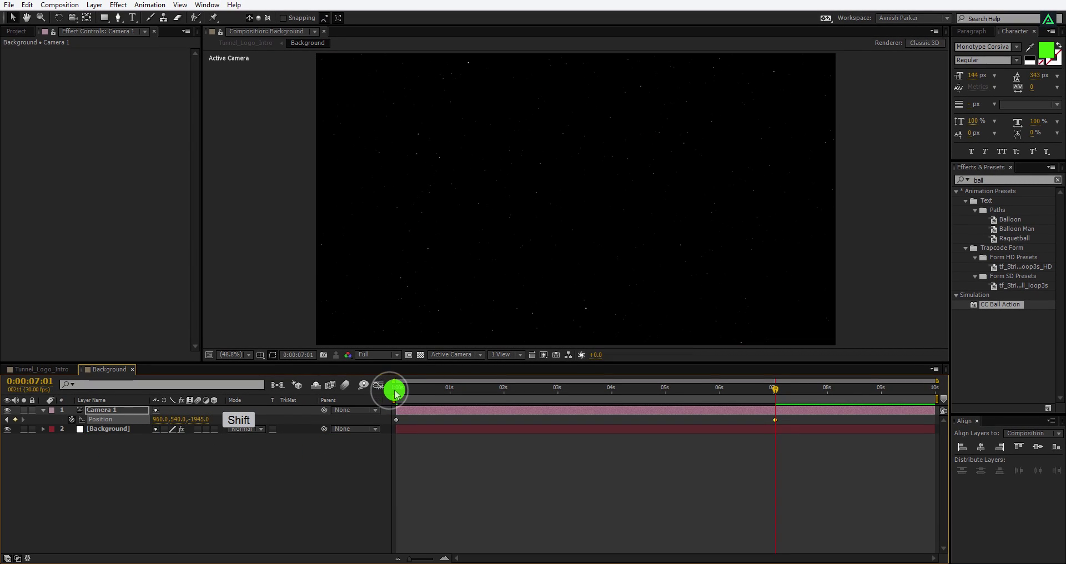
- Scrub through the camera move and apply Easy Ease to both of the camera's Position keyframes
drag(396, 394, 578, 396)
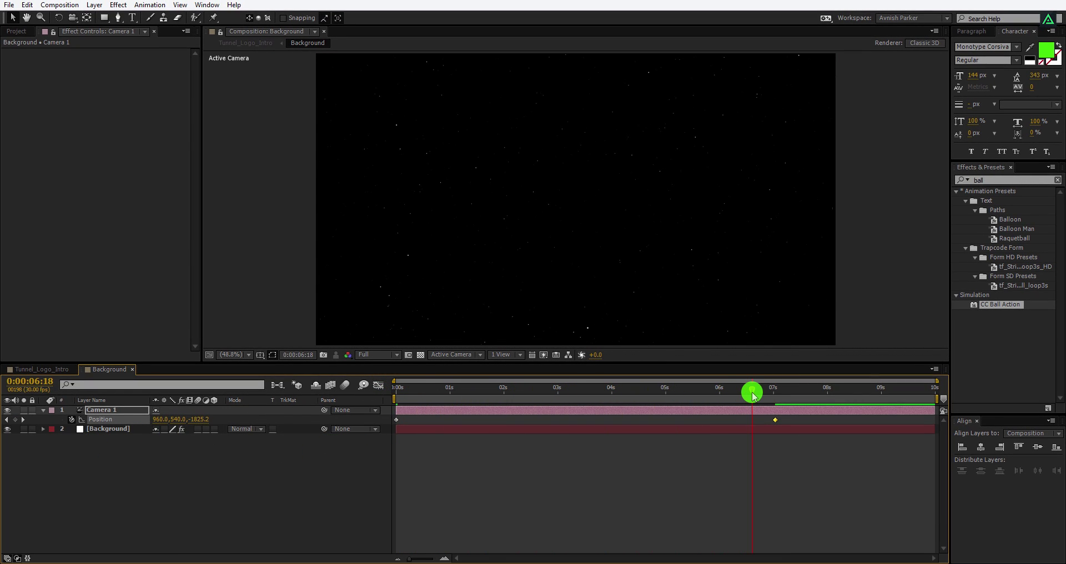
drag(778, 416, 392, 427)
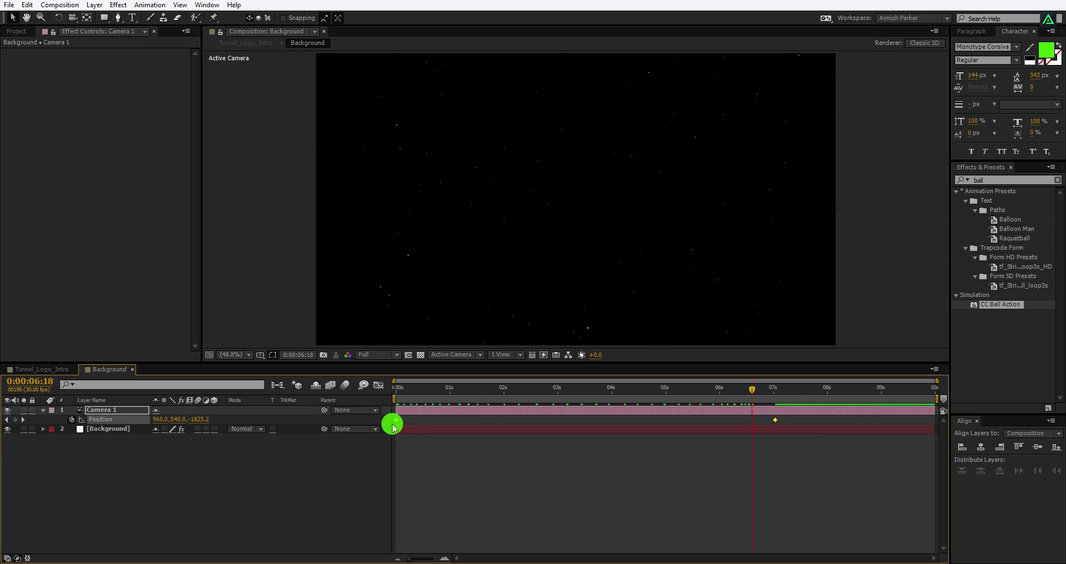
right_click(396, 422)
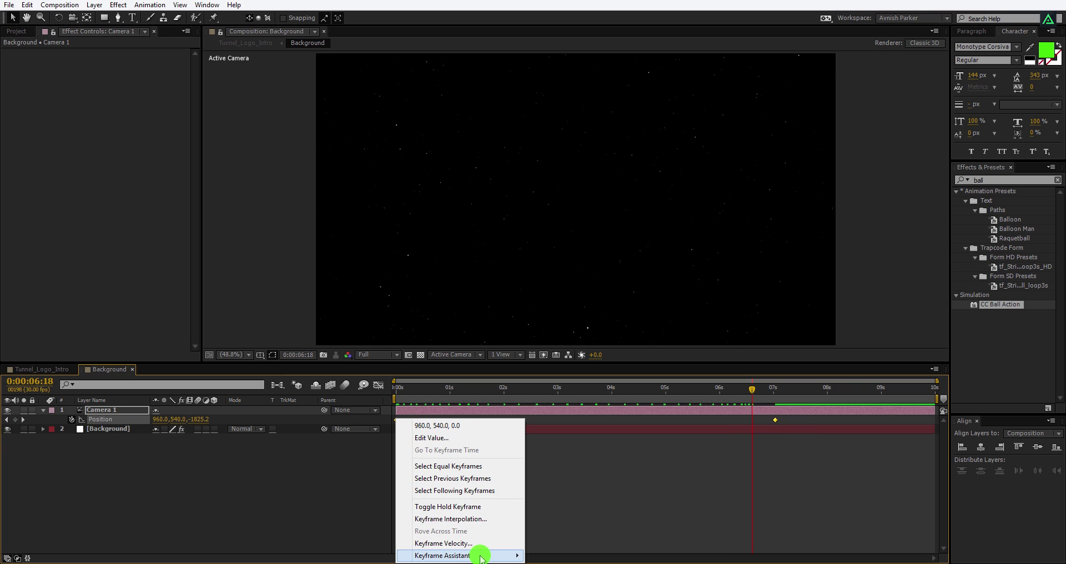
mouse_move(493, 555)
click(561, 482)
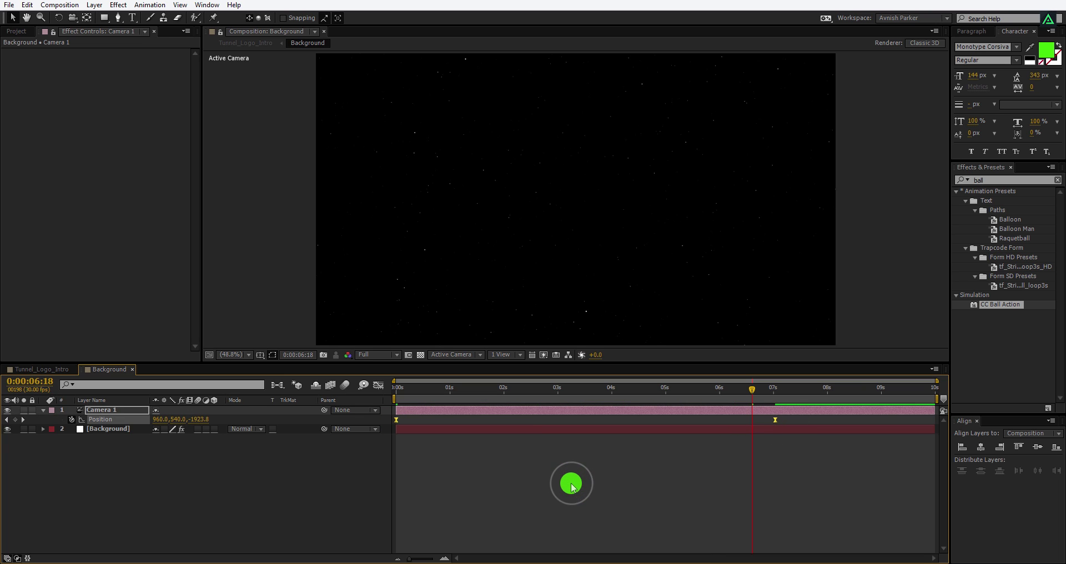
- Reshape the camera's Position speed graph so it peaks before 2 seconds and slows gradually towards the last keyframe
click(378, 385)
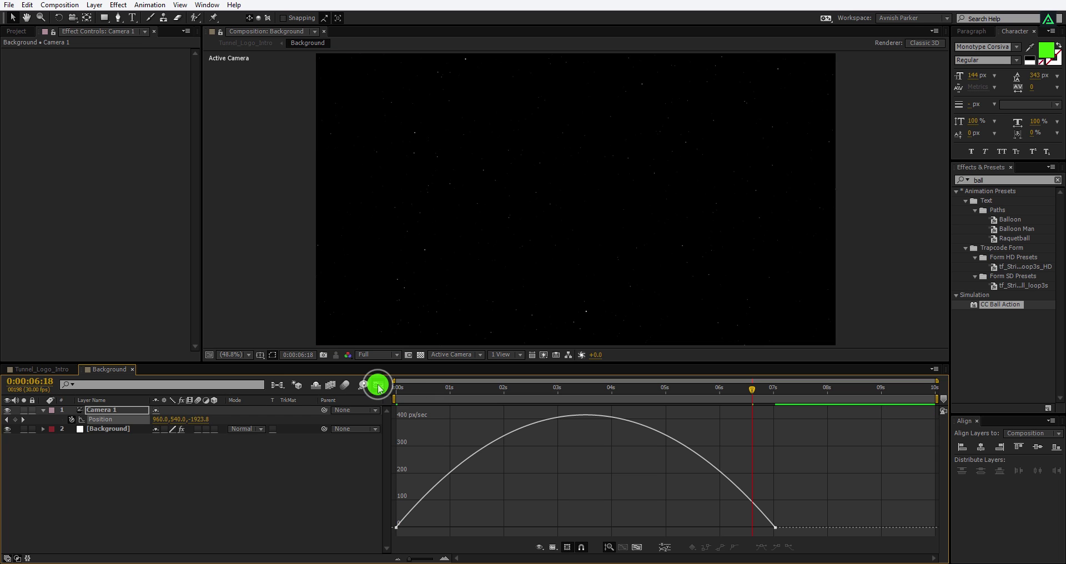
drag(775, 530, 617, 530)
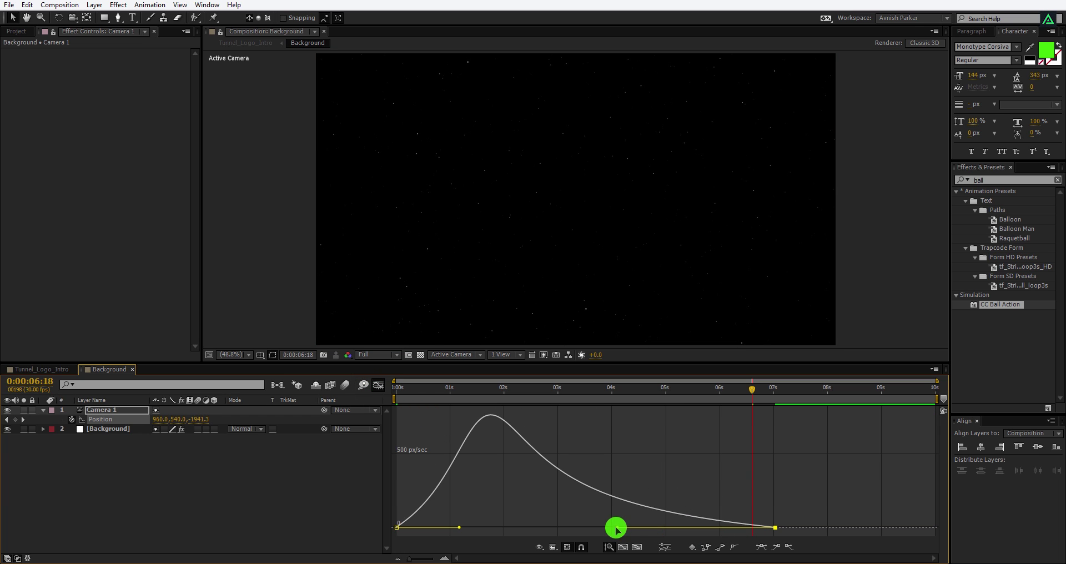
click(380, 386)
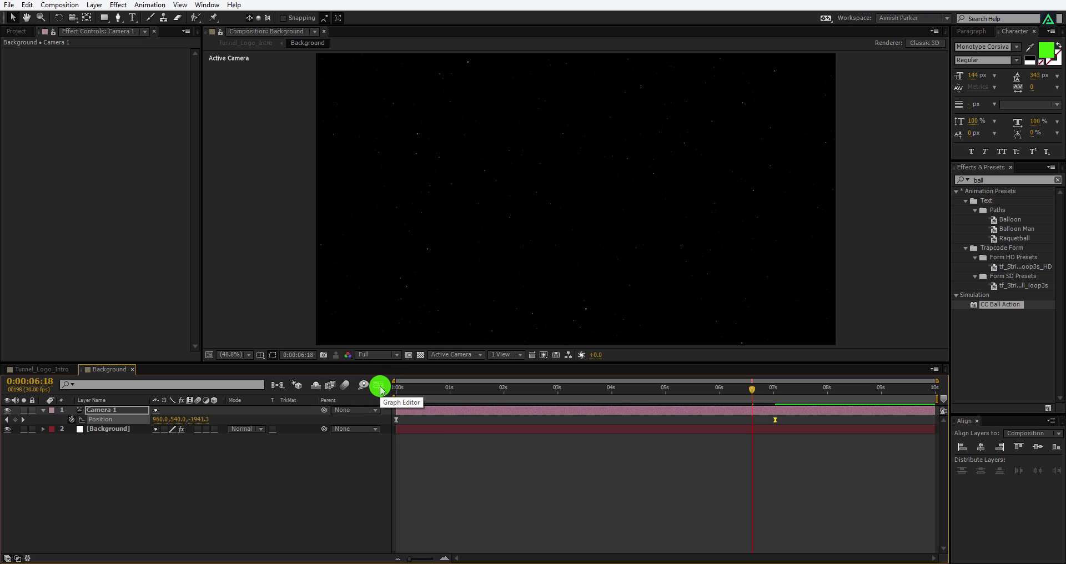
- Check the particle background within Tunnel_Logo_Intro, review the layers inside the Background composition, and preview the main composition
click(67, 370)
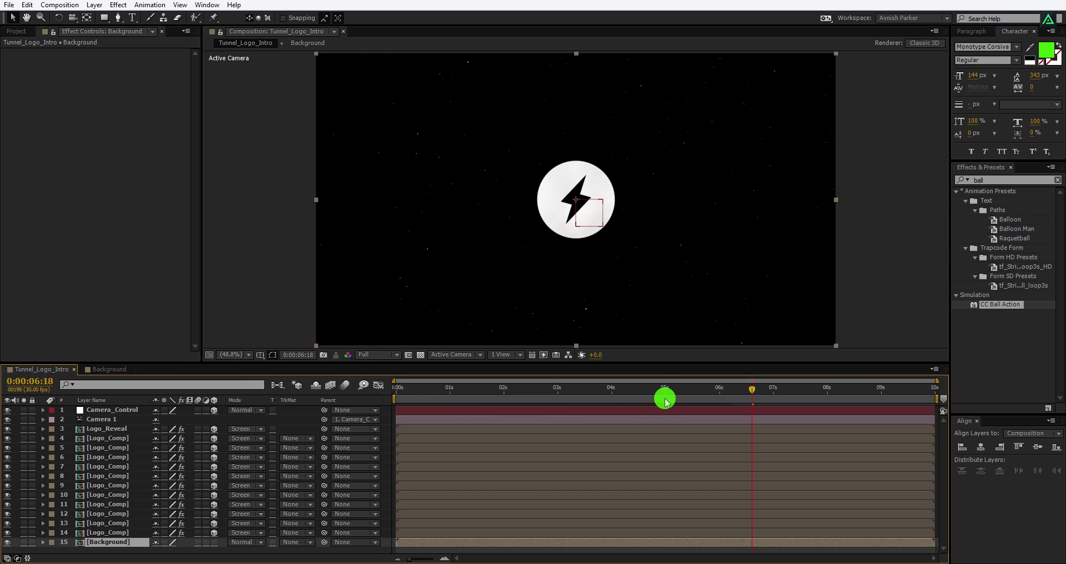
drag(669, 390, 721, 393)
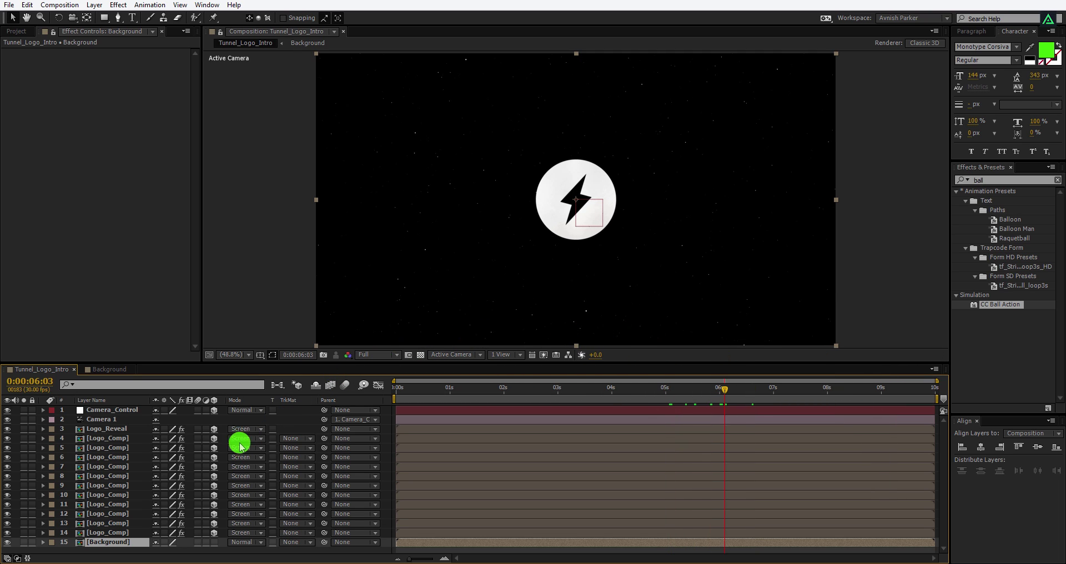
double_click(133, 542)
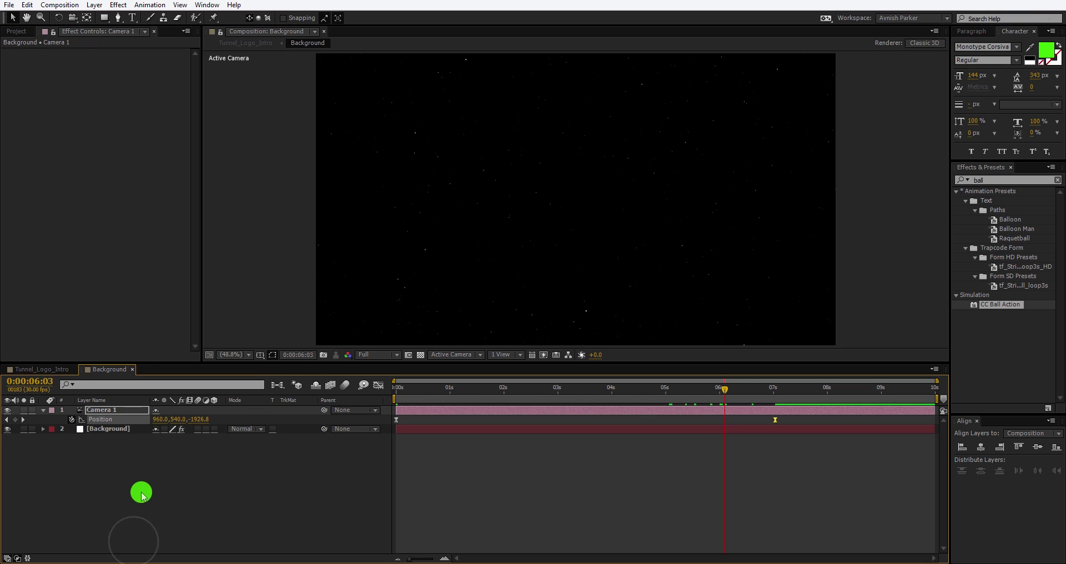
click(129, 430)
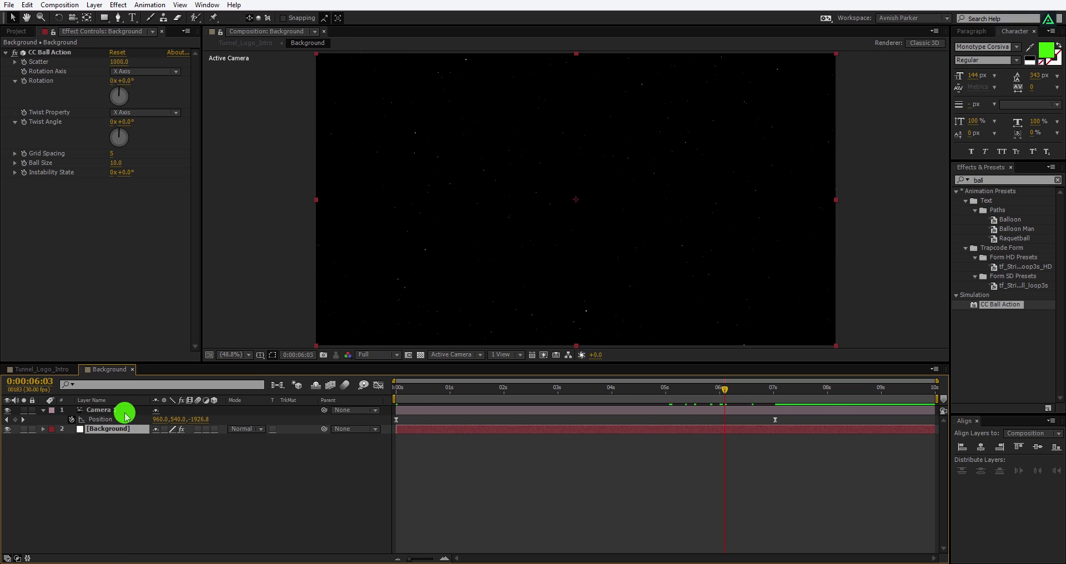
click(124, 412)
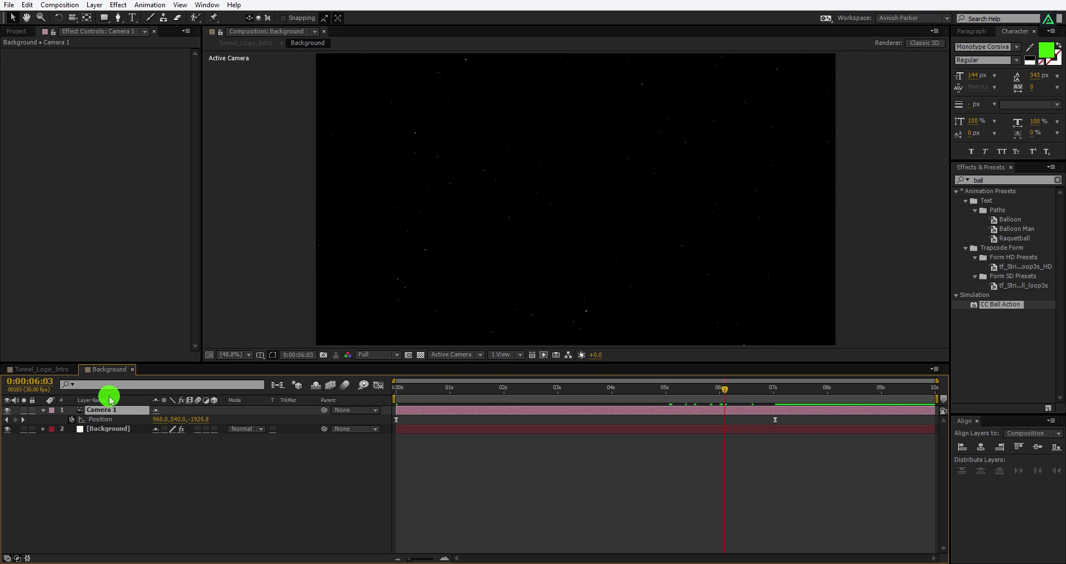
click(61, 369)
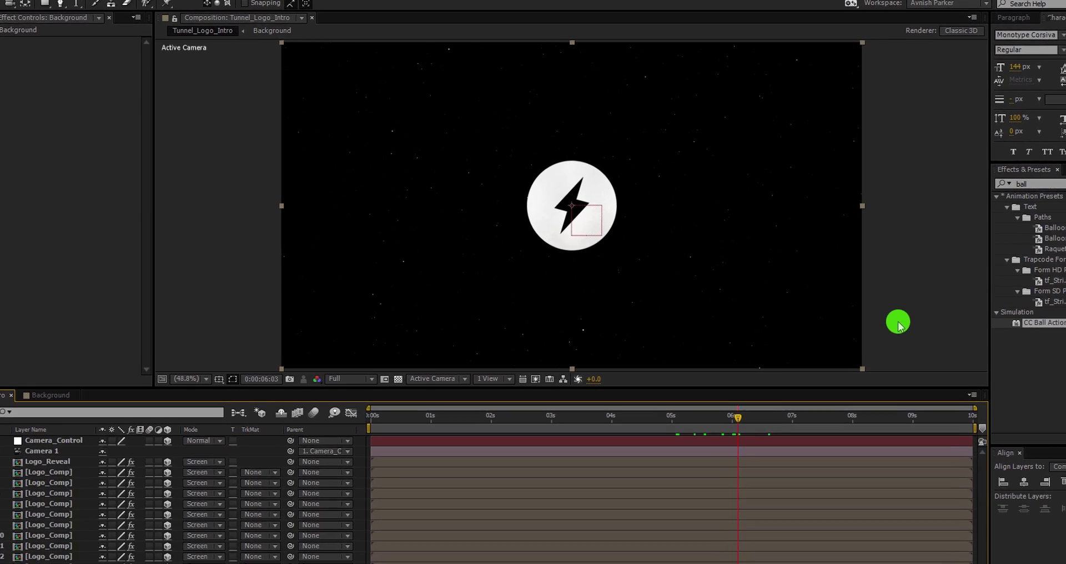
key(KP_0)
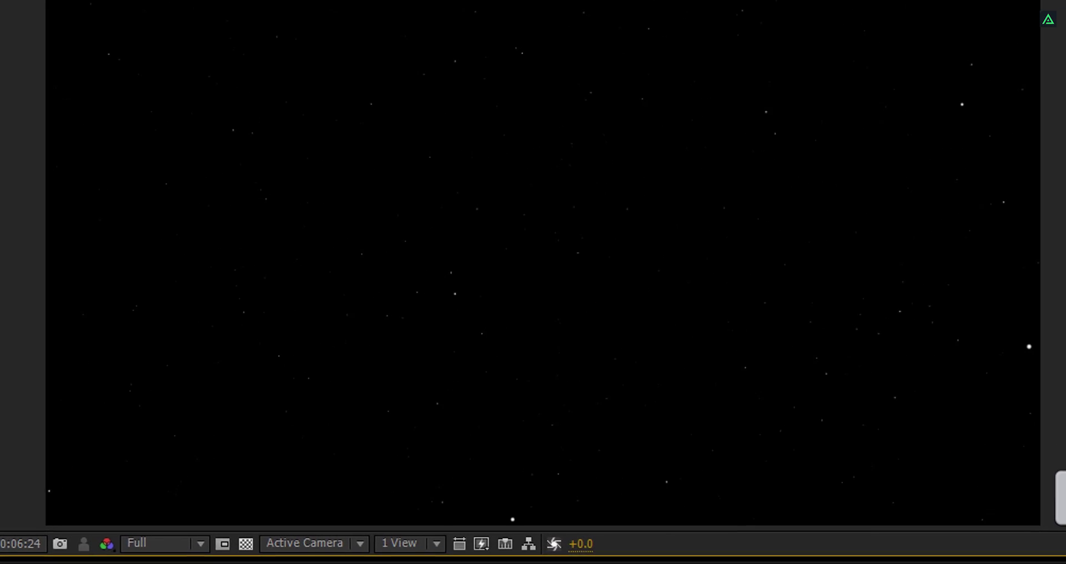